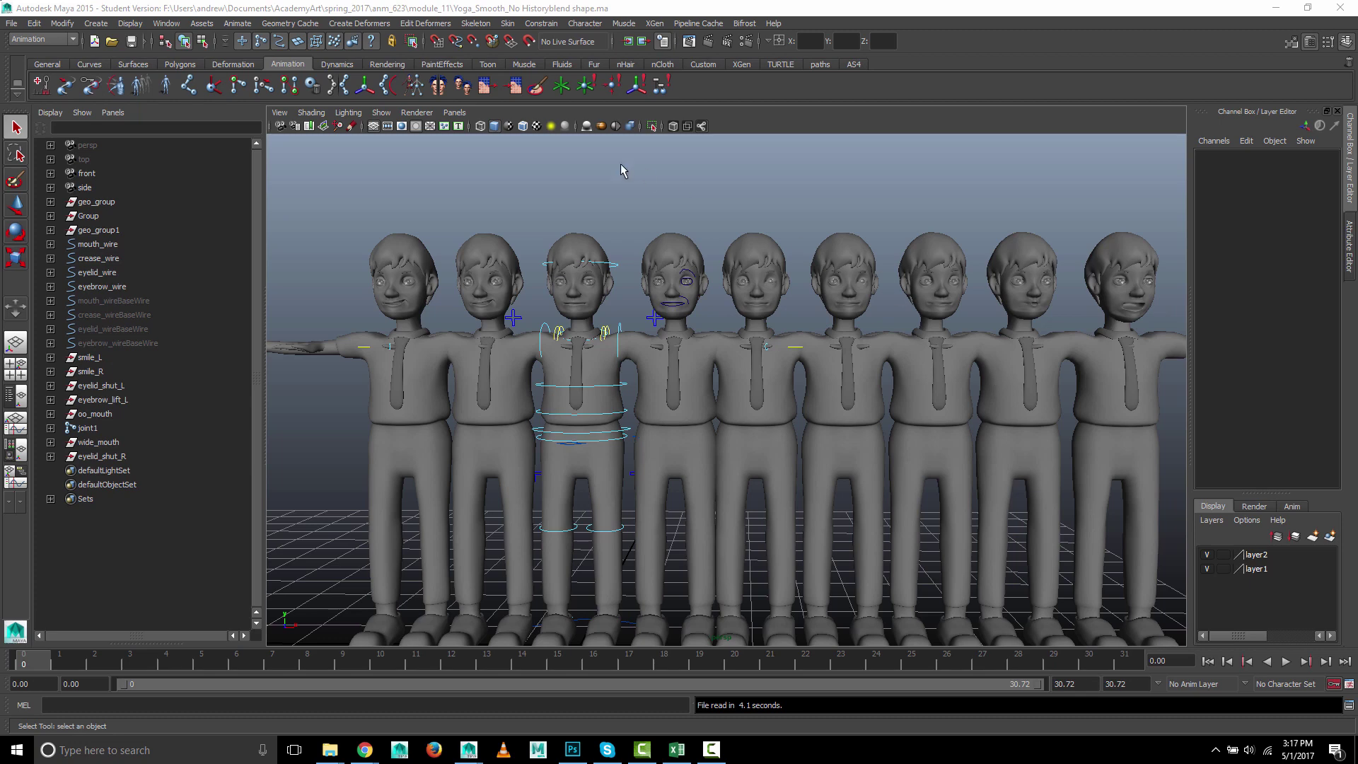
- Examine the row of facial blend shape copies of the boy character up close and as a whole
middle_click_drag(523, 181, 734, 179, "alt")
middle_click_drag(558, 210, 585, 243, "alt")
right_click_drag(586, 243, 904, 243, "alt")
middle_click_drag(729, 243, 617, 297, "alt")
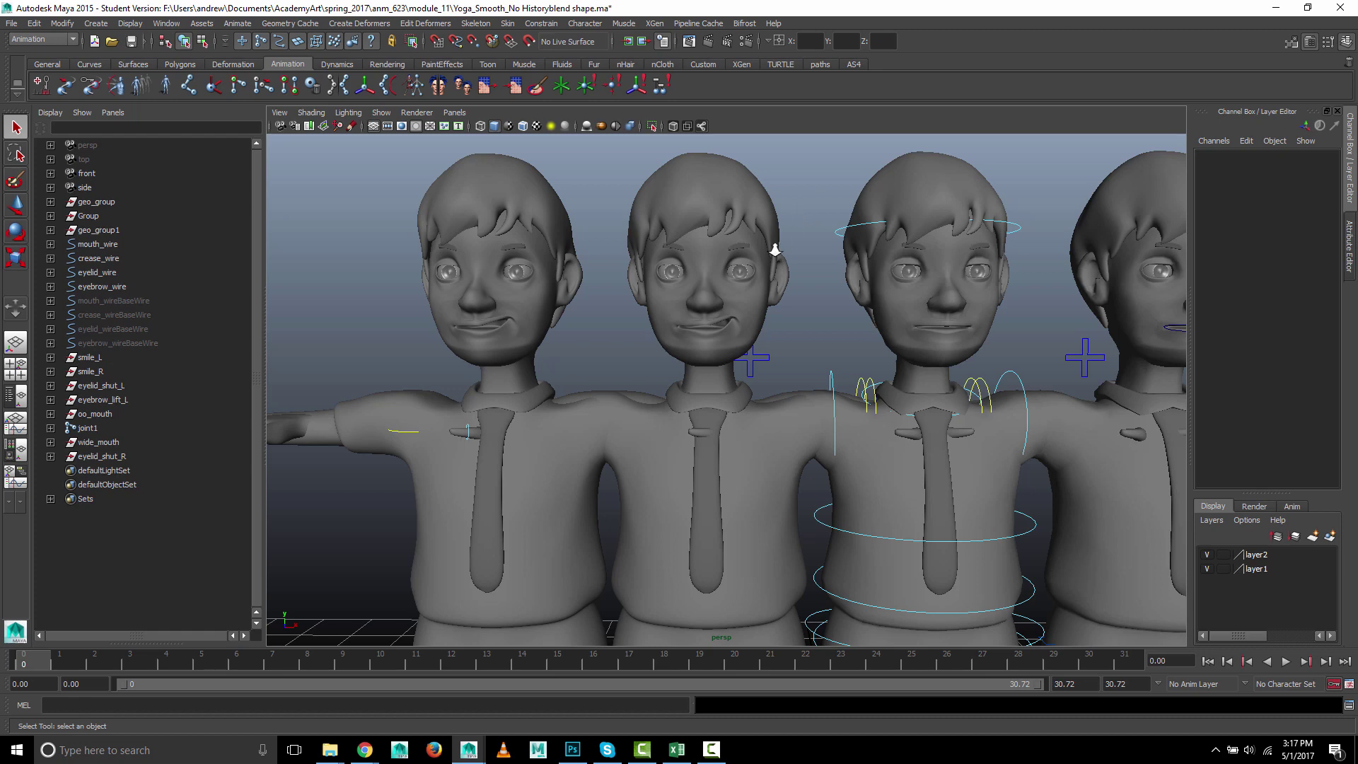
scroll(776, 255, "down", 5)
scroll(763, 322, "up", 2)
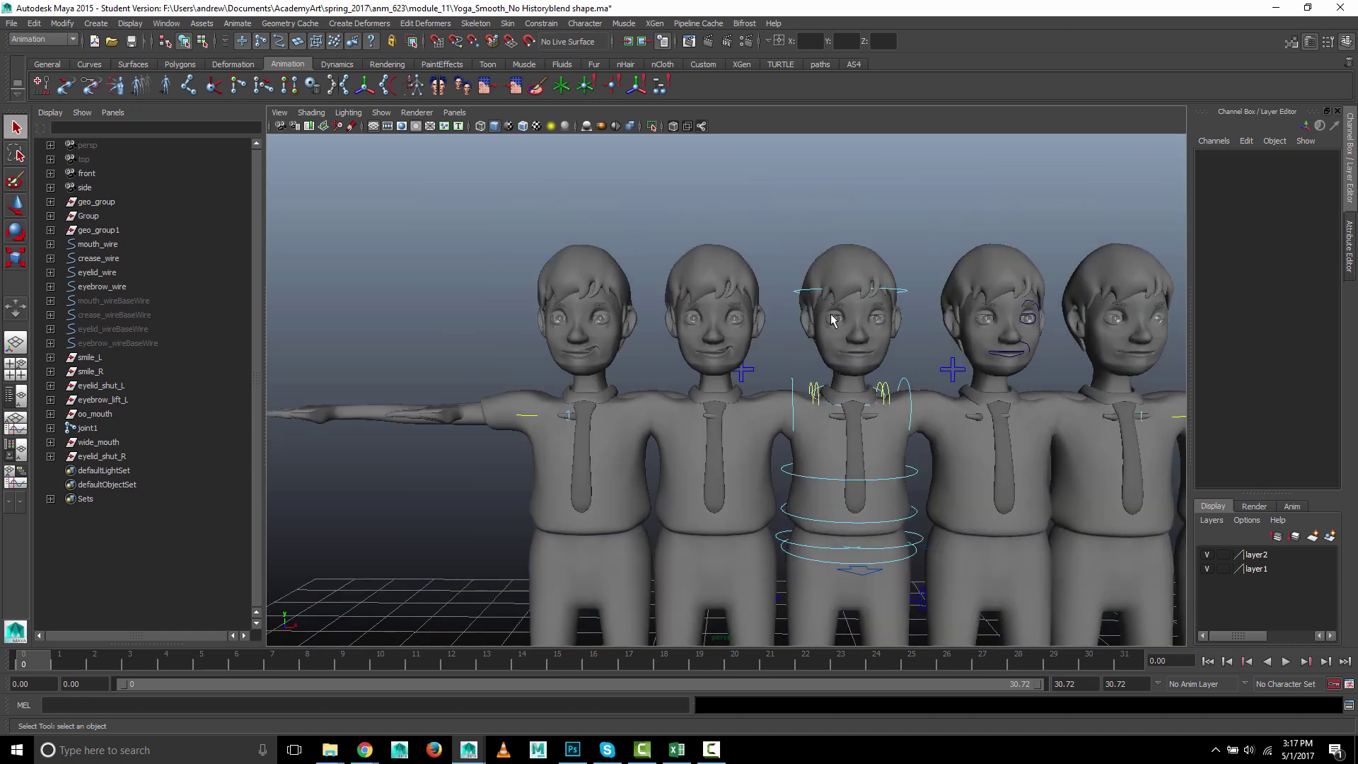
middle_click_drag(956, 307, 897, 254, "alt")
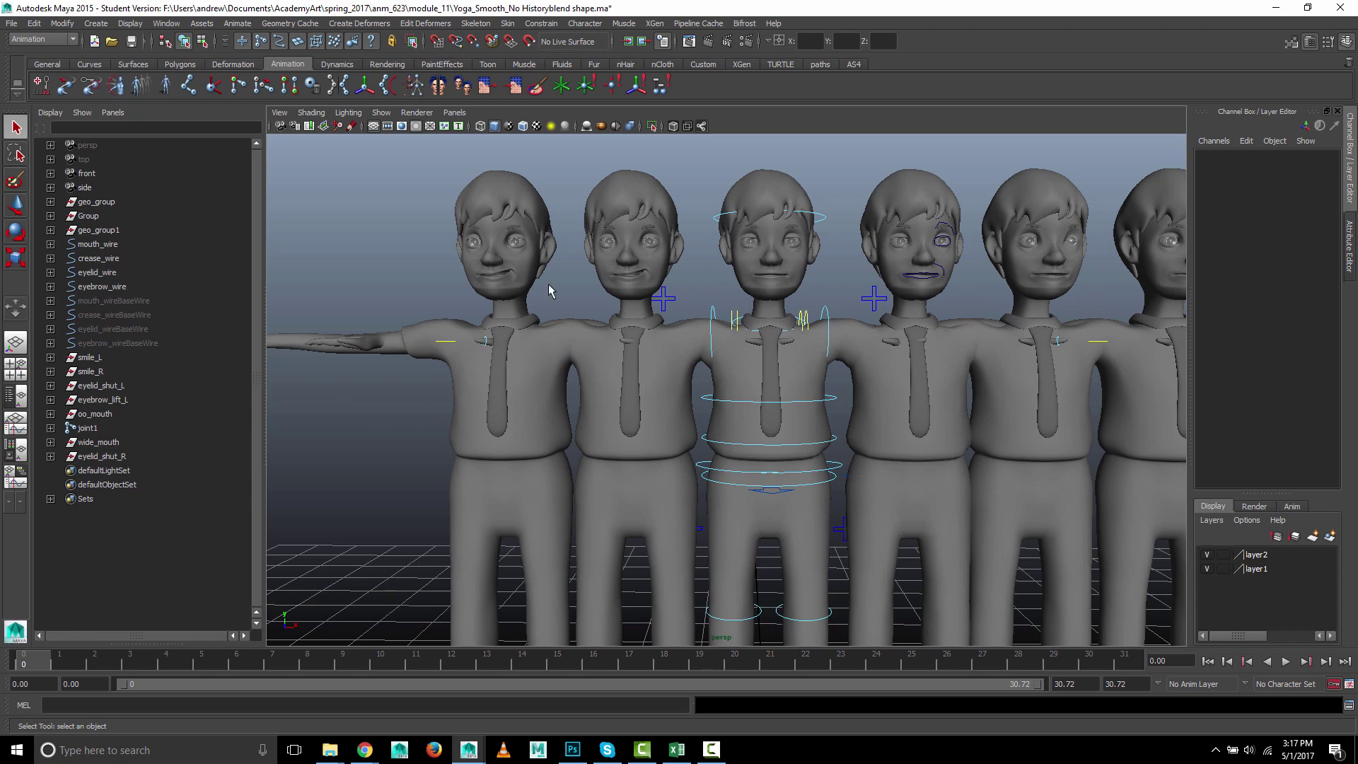
- Compare the smile_L and smile_R characters and delete the smile_L group from the scene
left_click(167, 358)
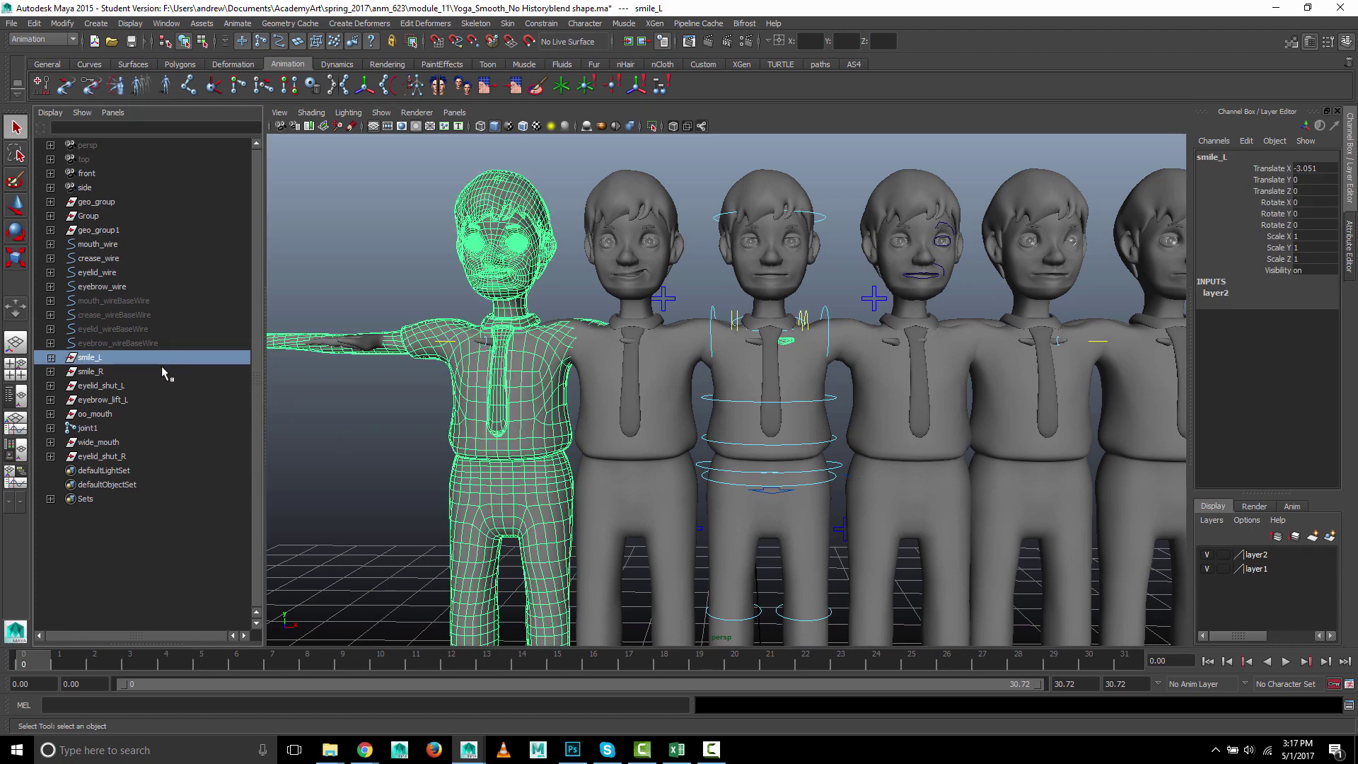
left_click(159, 370)
scroll(453, 278, "up", 3)
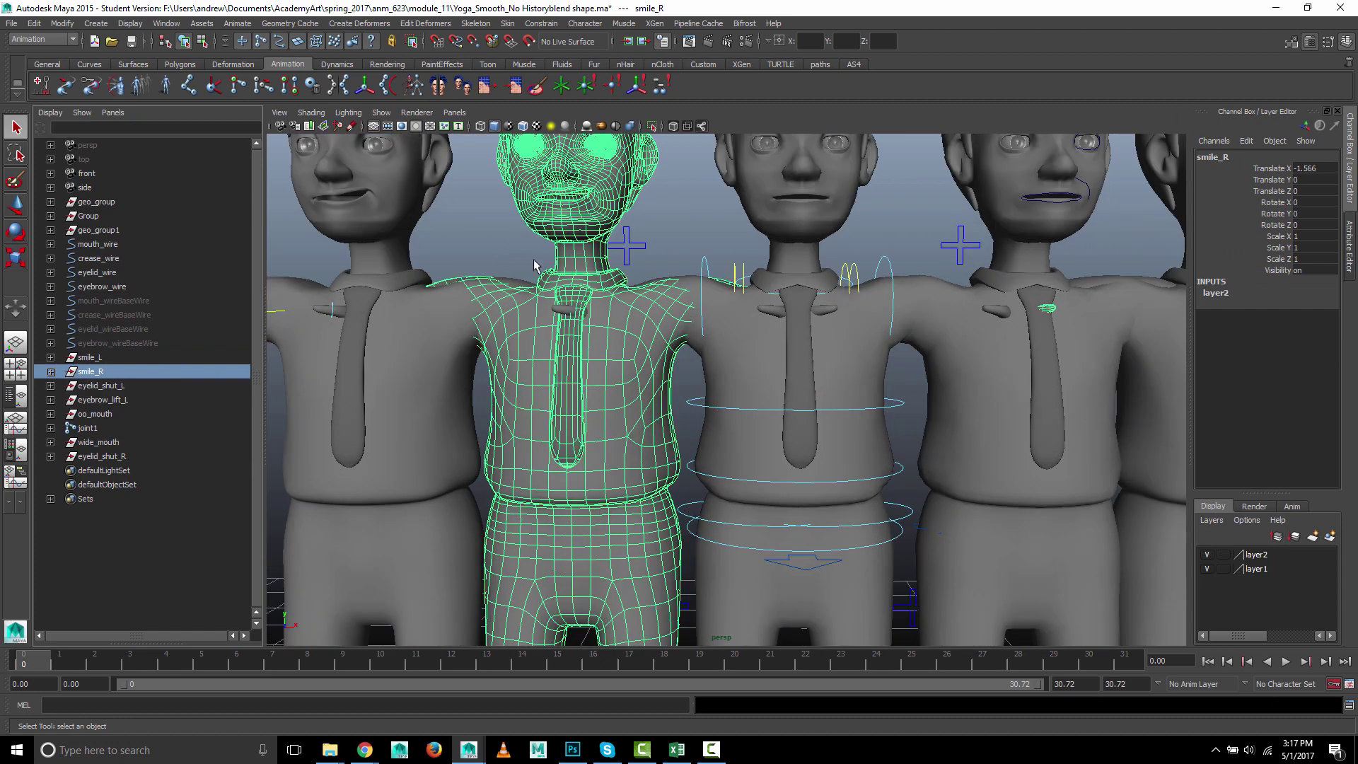
middle_click_drag(386, 198, 500, 295, "alt")
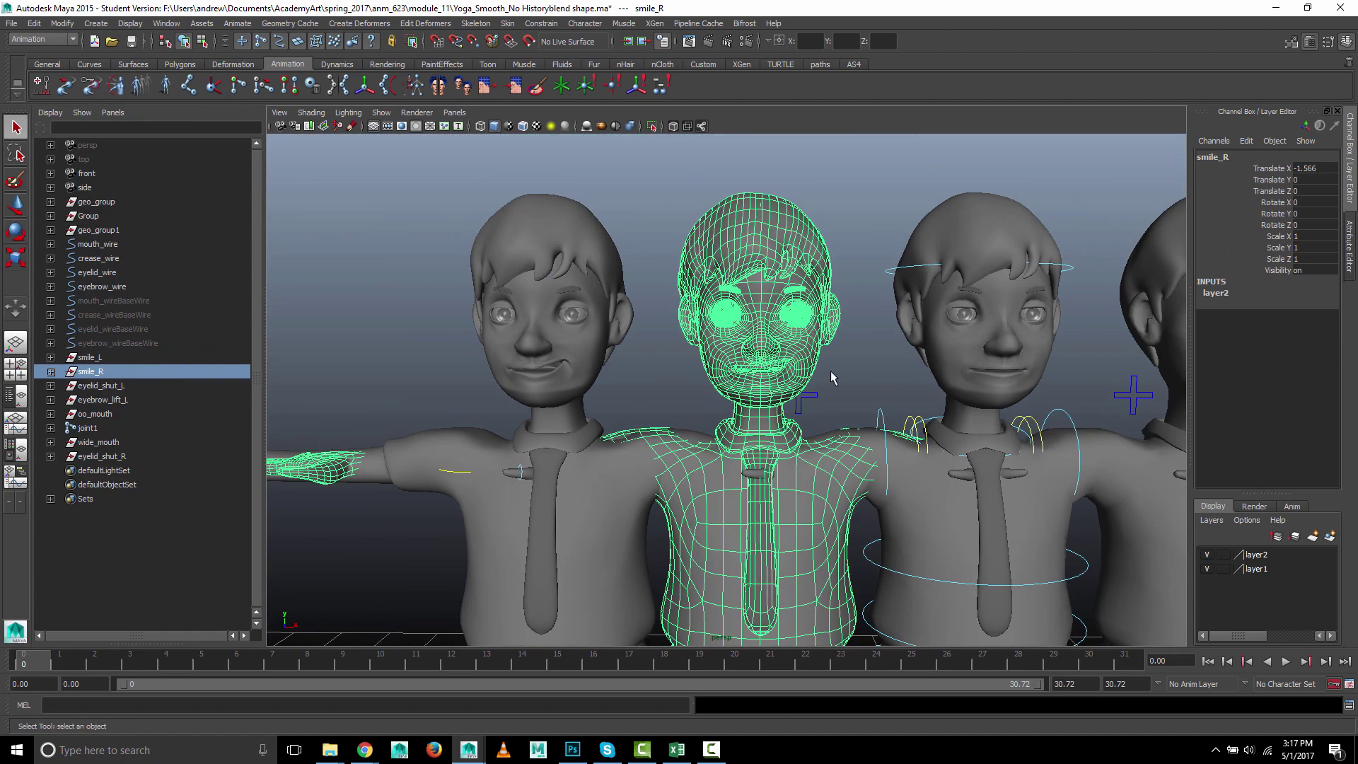
left_click(113, 358)
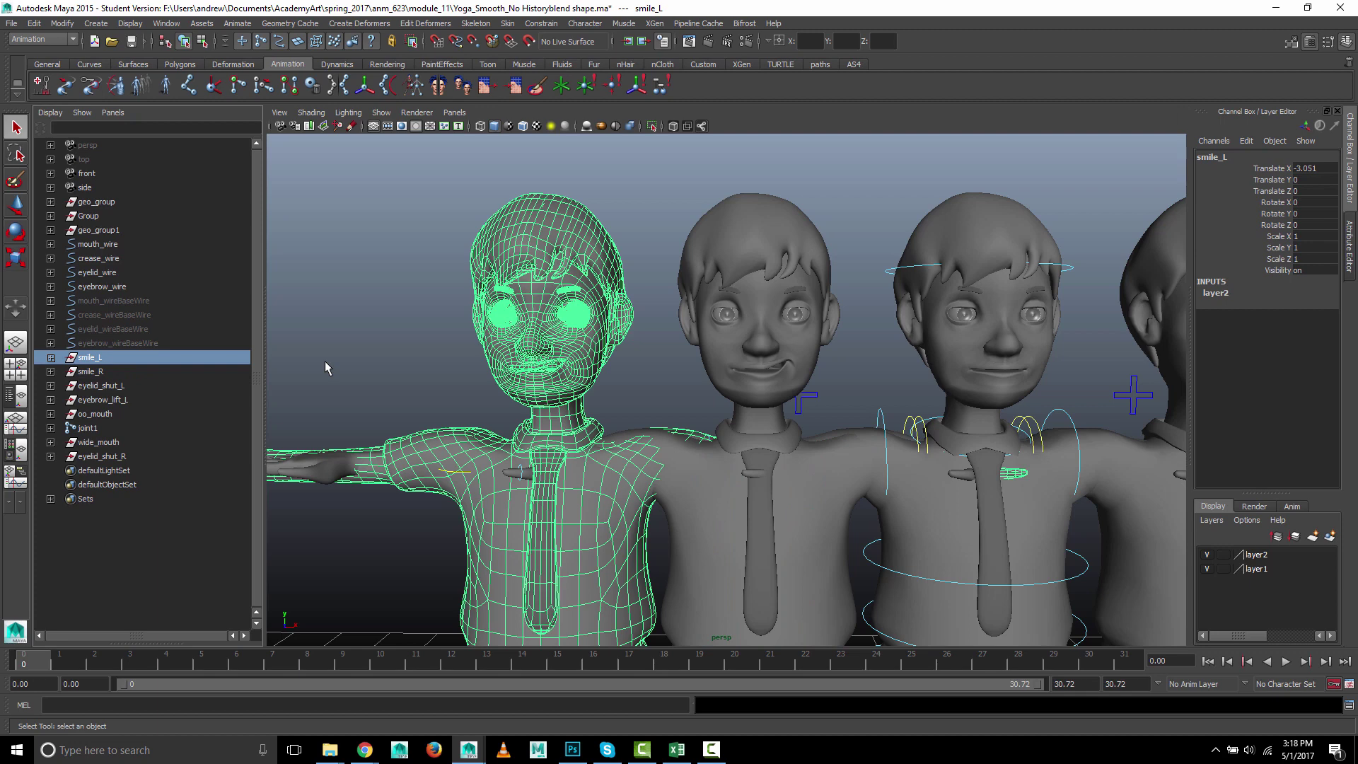
key("Delete")
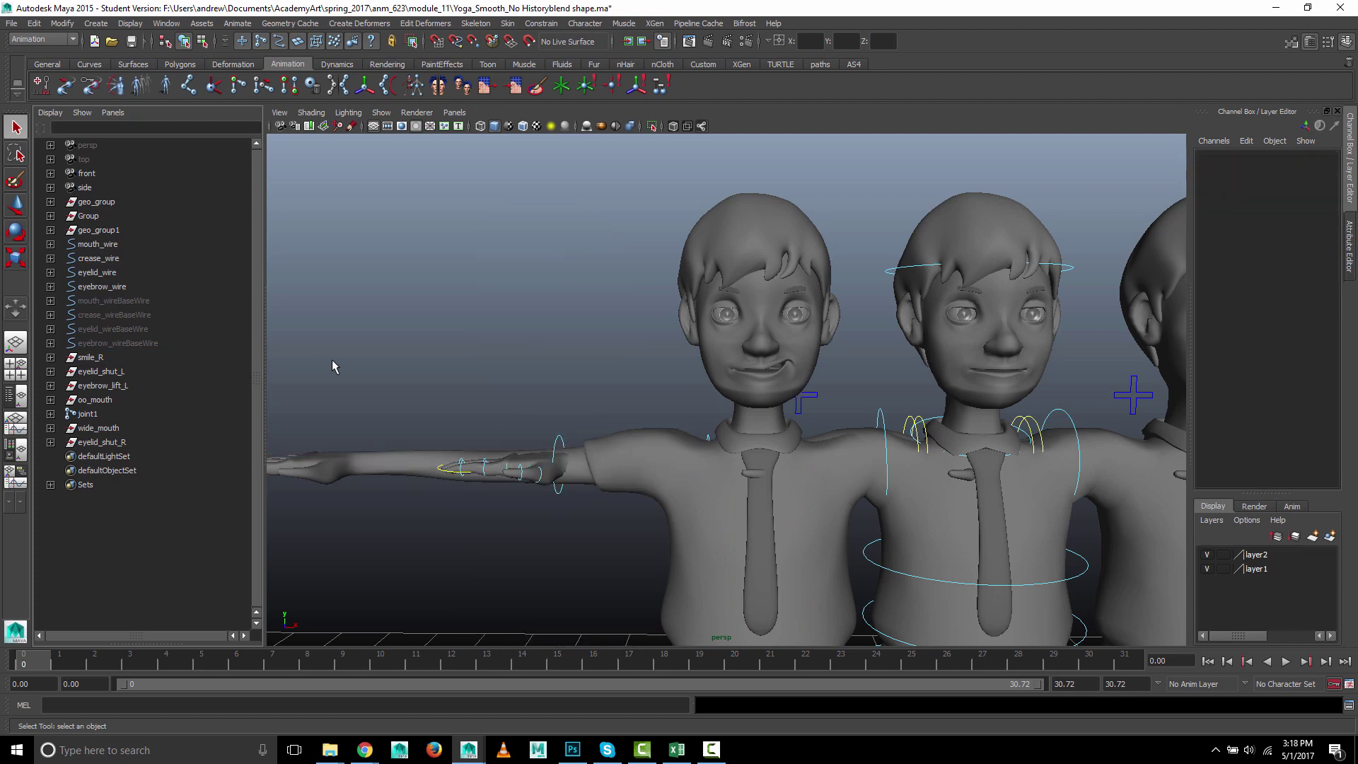
- Duplicate the rigged character's geo_group and move the copy along X to -7, snapped to the grid
scroll(463, 379, "down", 5)
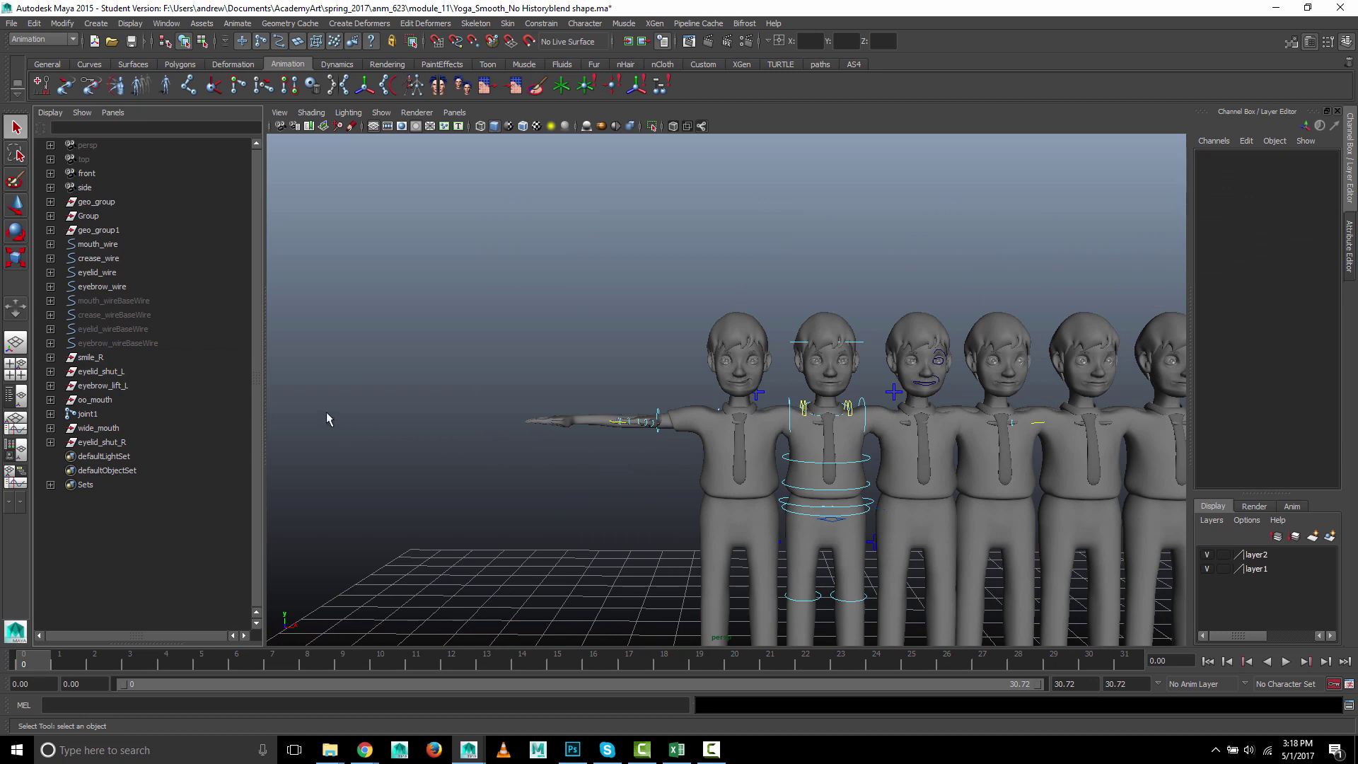
left_click(854, 450)
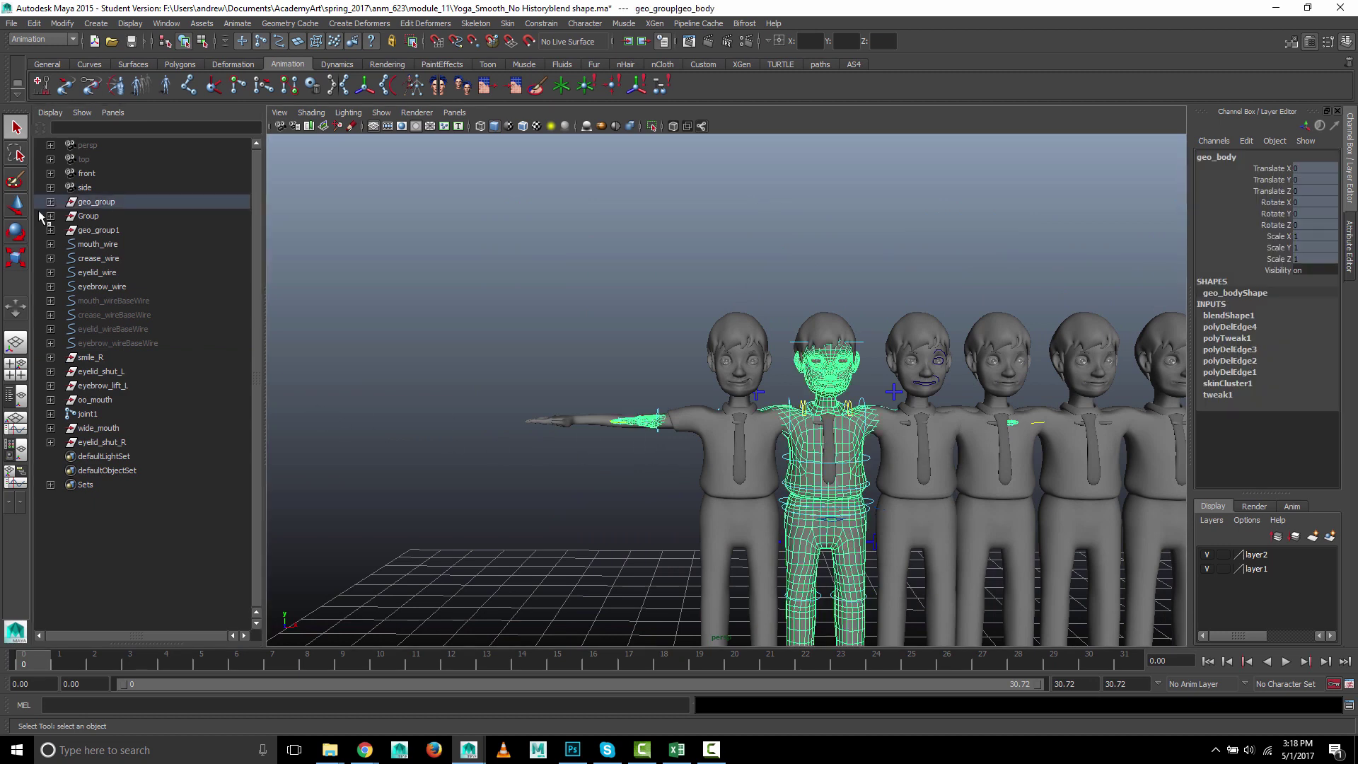
left_click(89, 202)
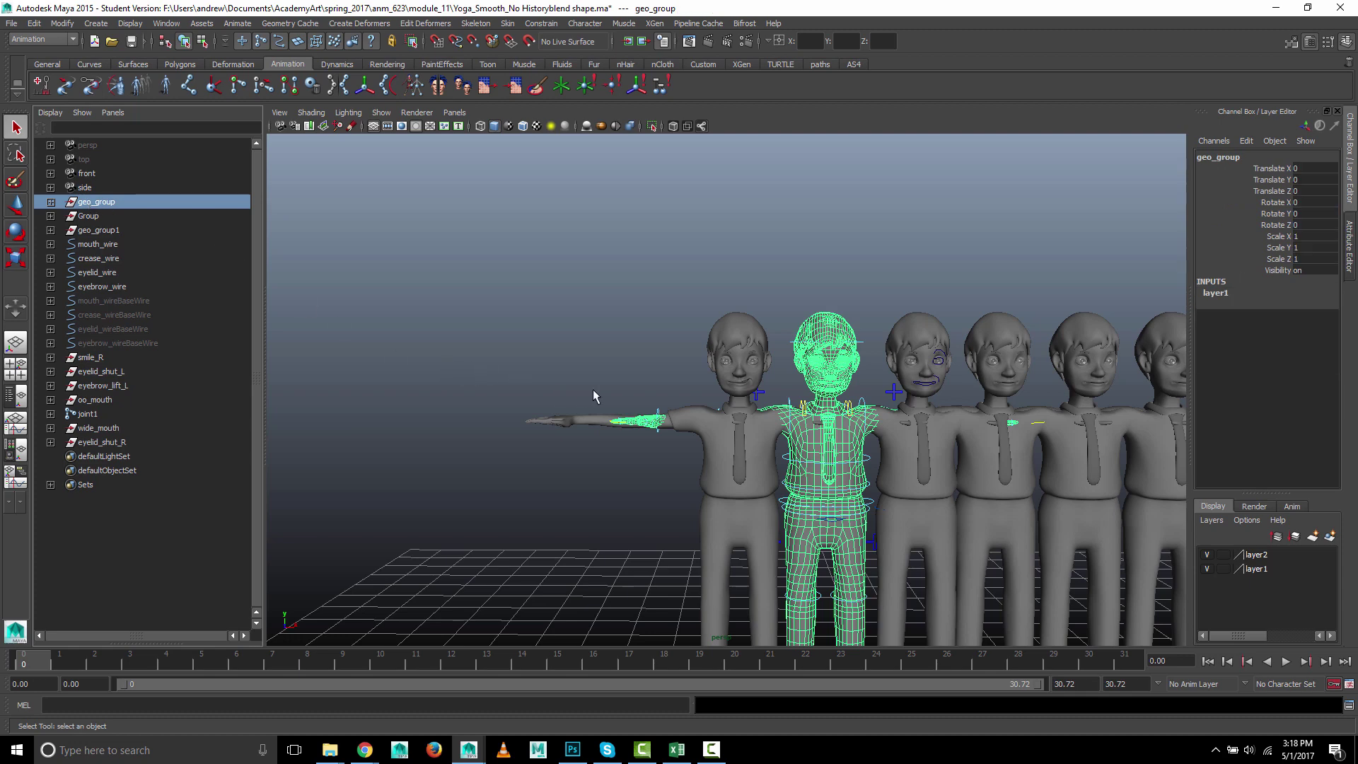
key("ctrl+d")
left_click_drag(601, 494, 553, 383, "alt")
middle_click_drag(553, 384, 549, 381, "alt")
key("w")
key("x")
middle_click_drag(459, 543, 425, 543)
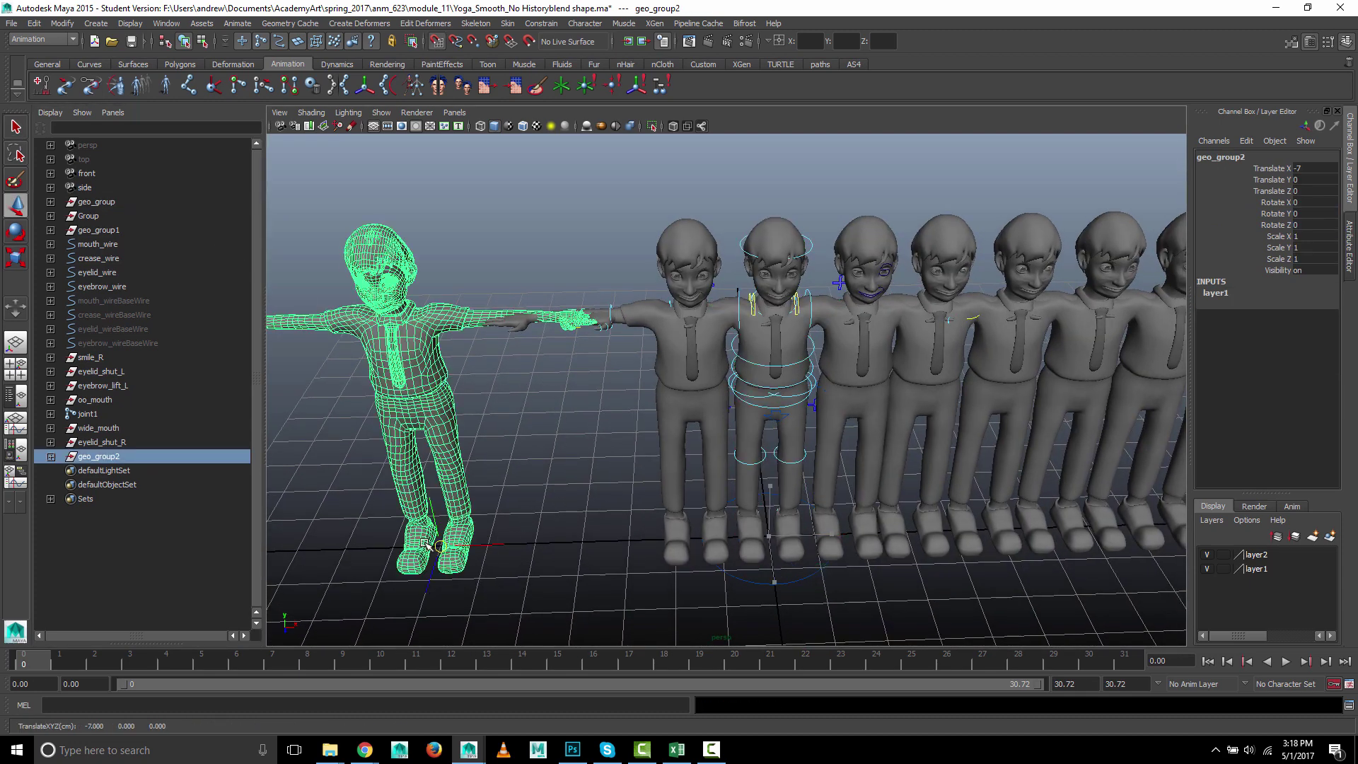
- Examine the duplicated character from several angles, ending on its face
left_click_drag(515, 473, 566, 506, "alt")
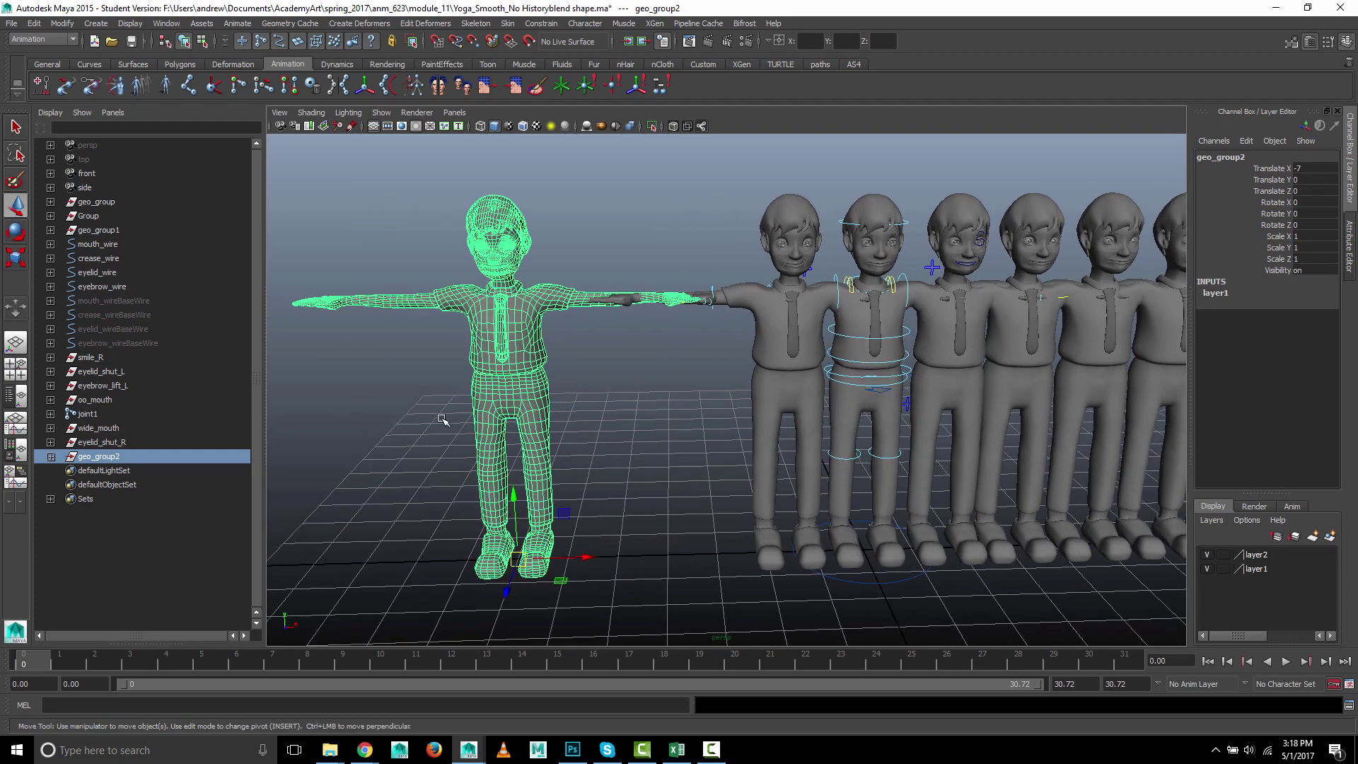
middle_click_drag(467, 458, 525, 520, "alt")
left_click_drag(525, 520, 483, 433, "alt")
left_click_drag(549, 322, 715, 517, "ctrl+alt")
middle_click_drag(714, 516, 706, 484, "alt")
left_click_drag(705, 484, 695, 592, "alt")
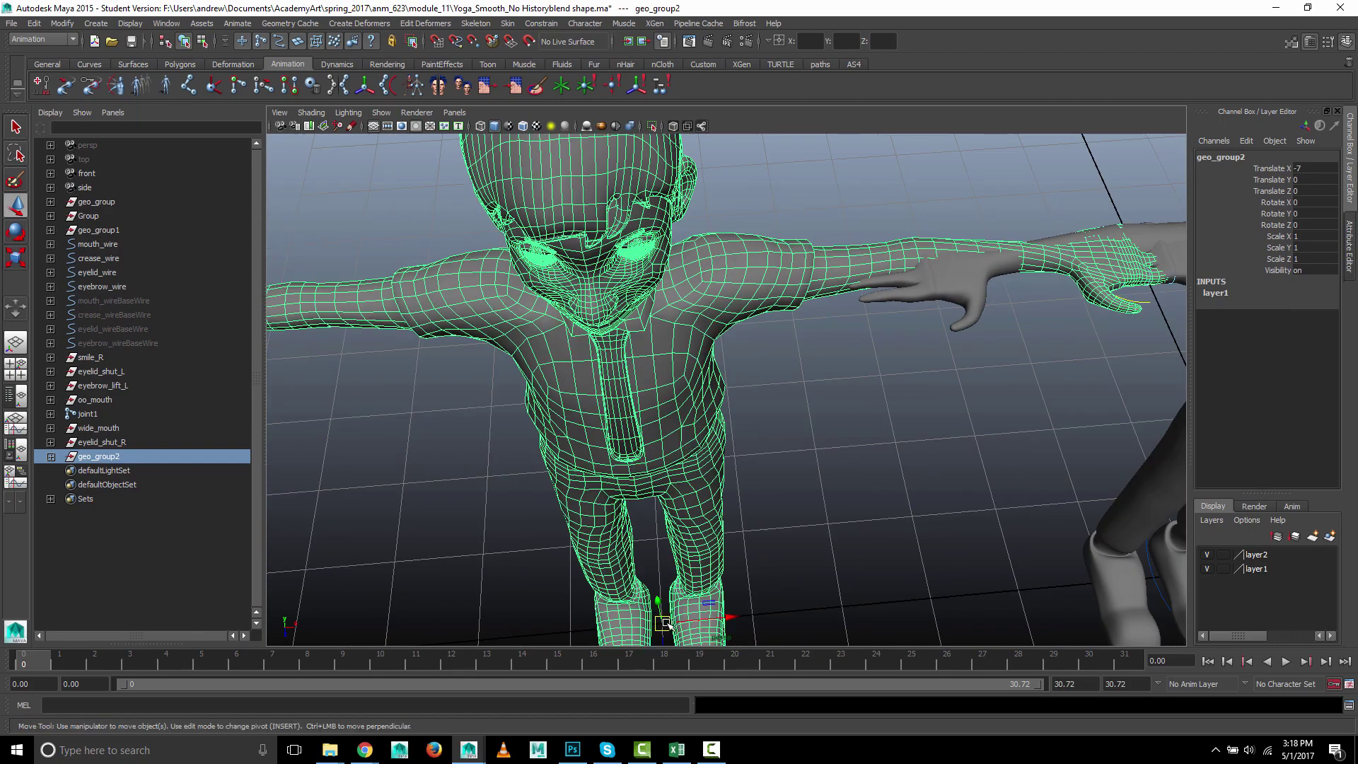
left_click_drag(660, 598, 575, 361, "alt")
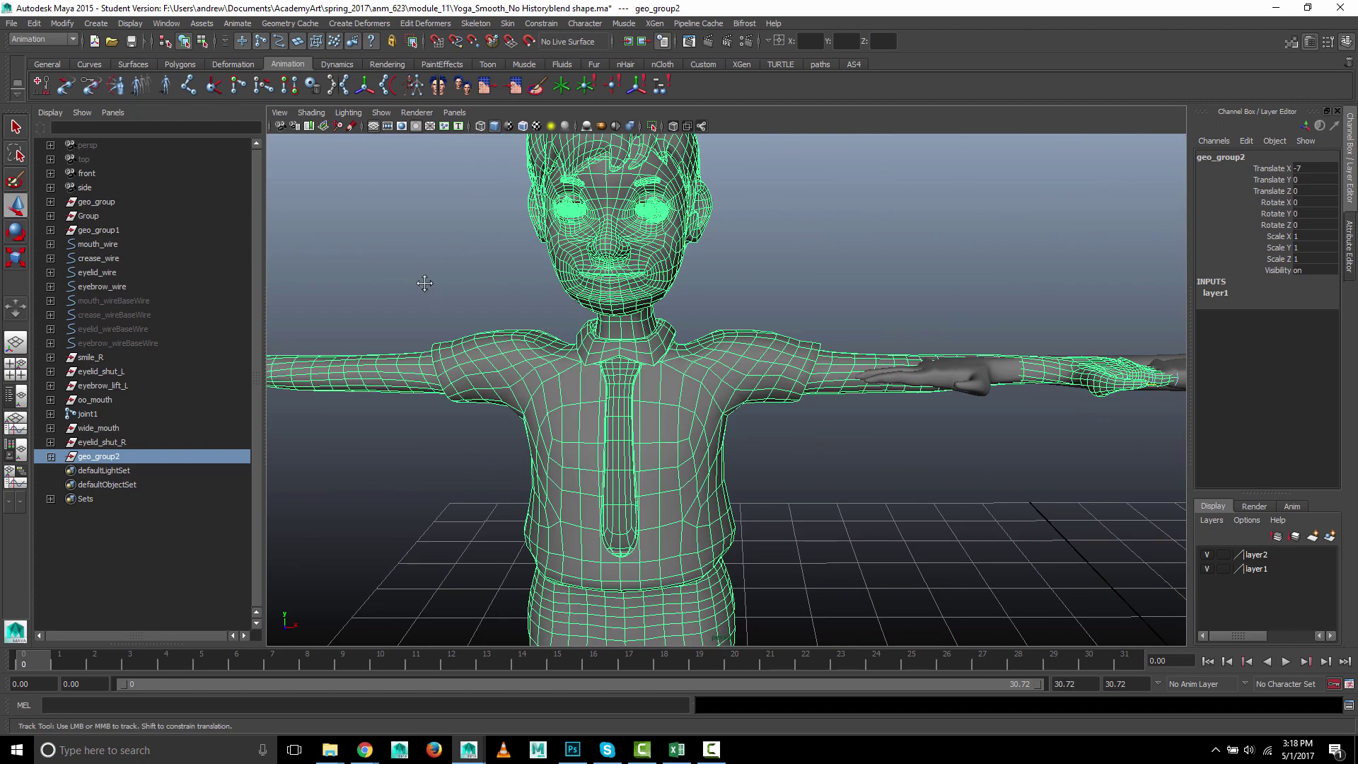
left_click_drag(424, 282, 431, 360, "alt")
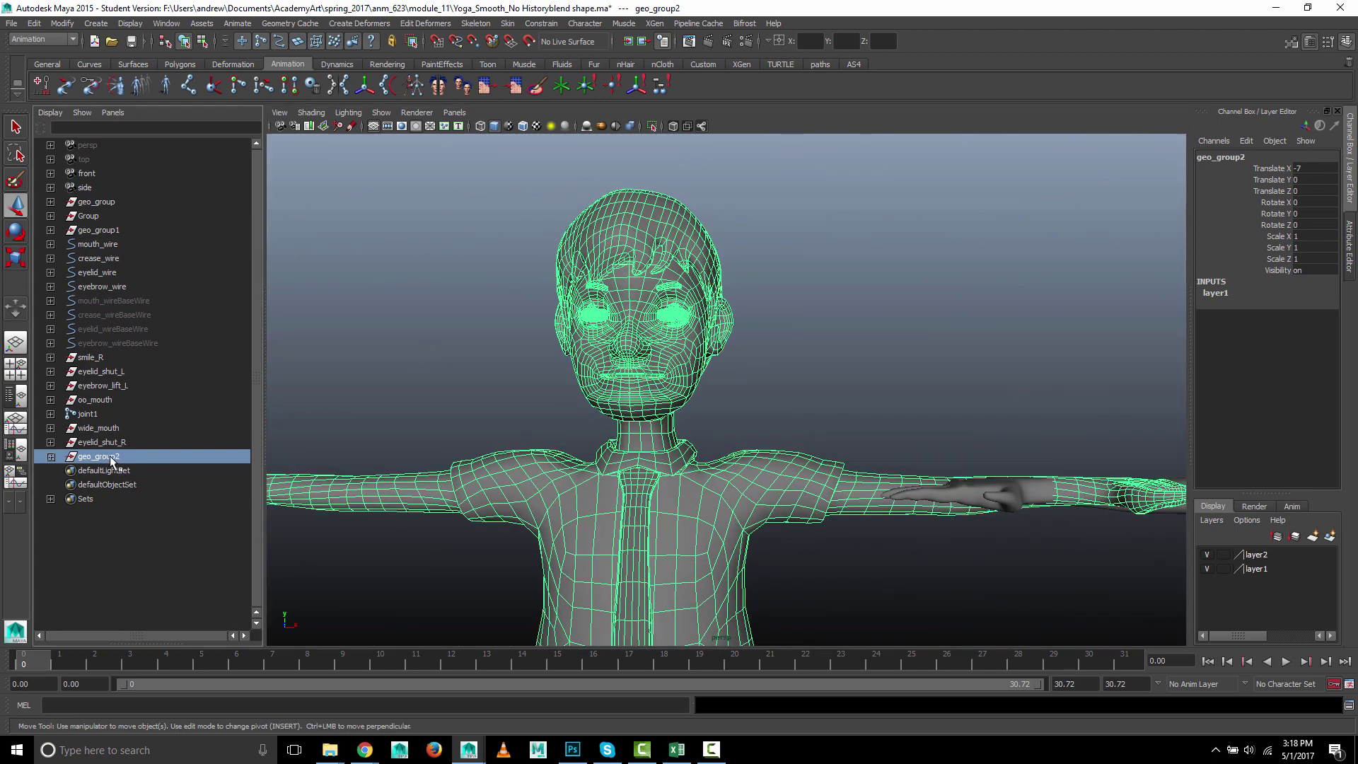
- Rename the duplicated group geo_group2 as smile_L
left_click(130, 534)
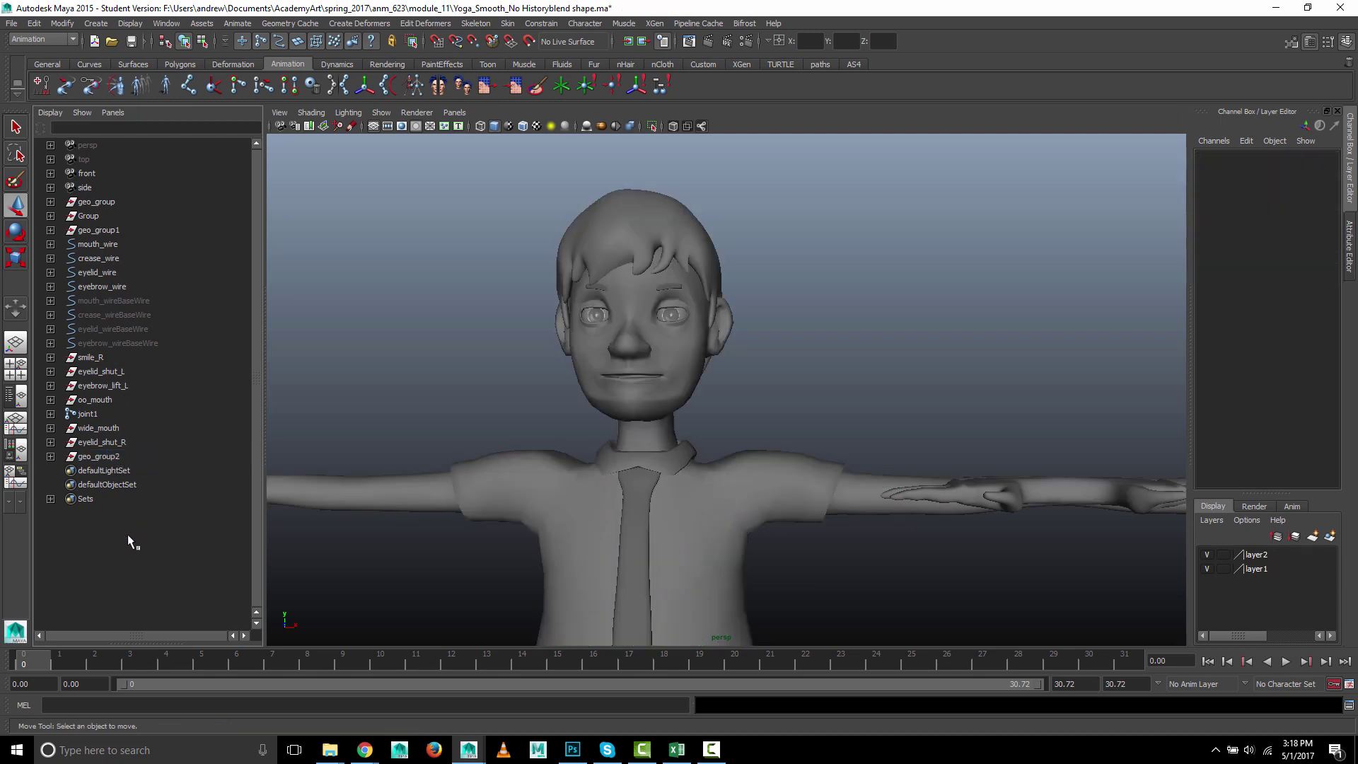
left_click(111, 455)
double_click(113, 458)
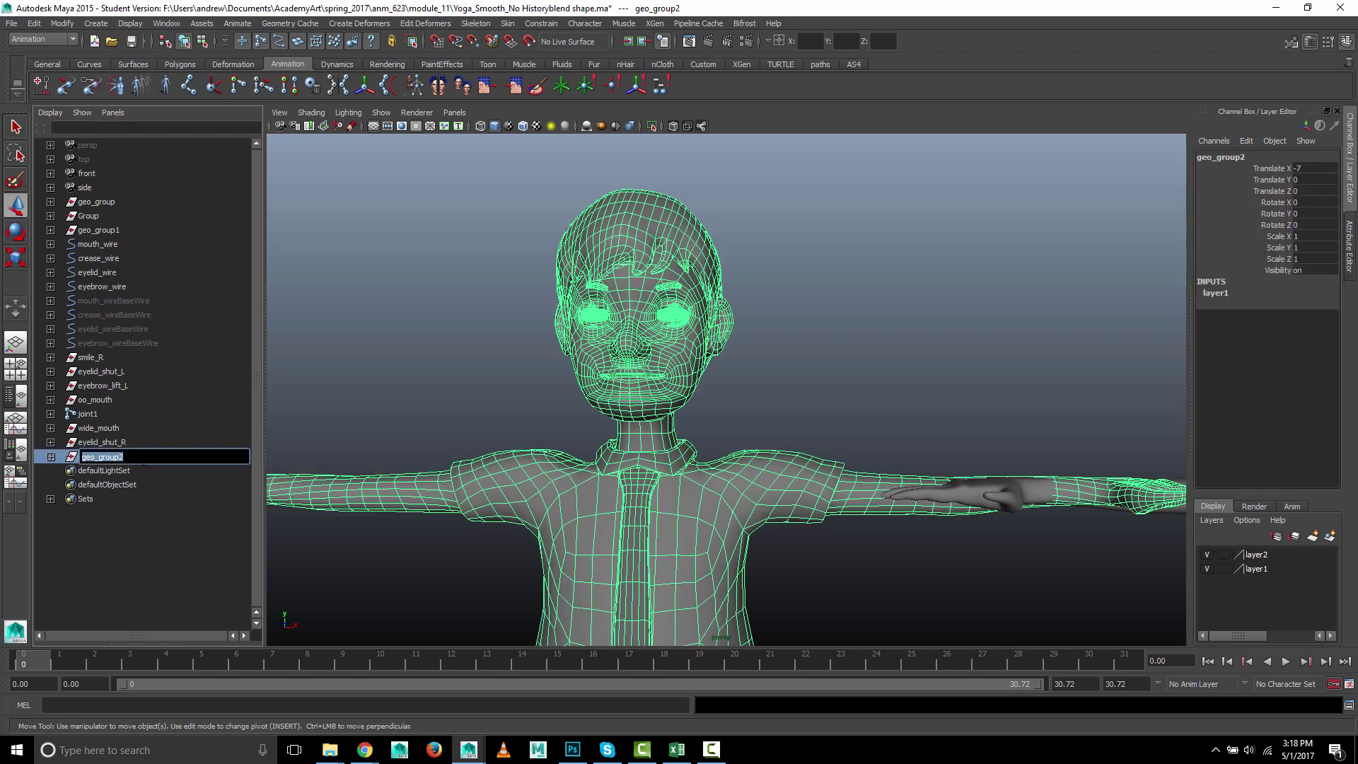
type("smile_L")
key("Return")
left_click(486, 388)
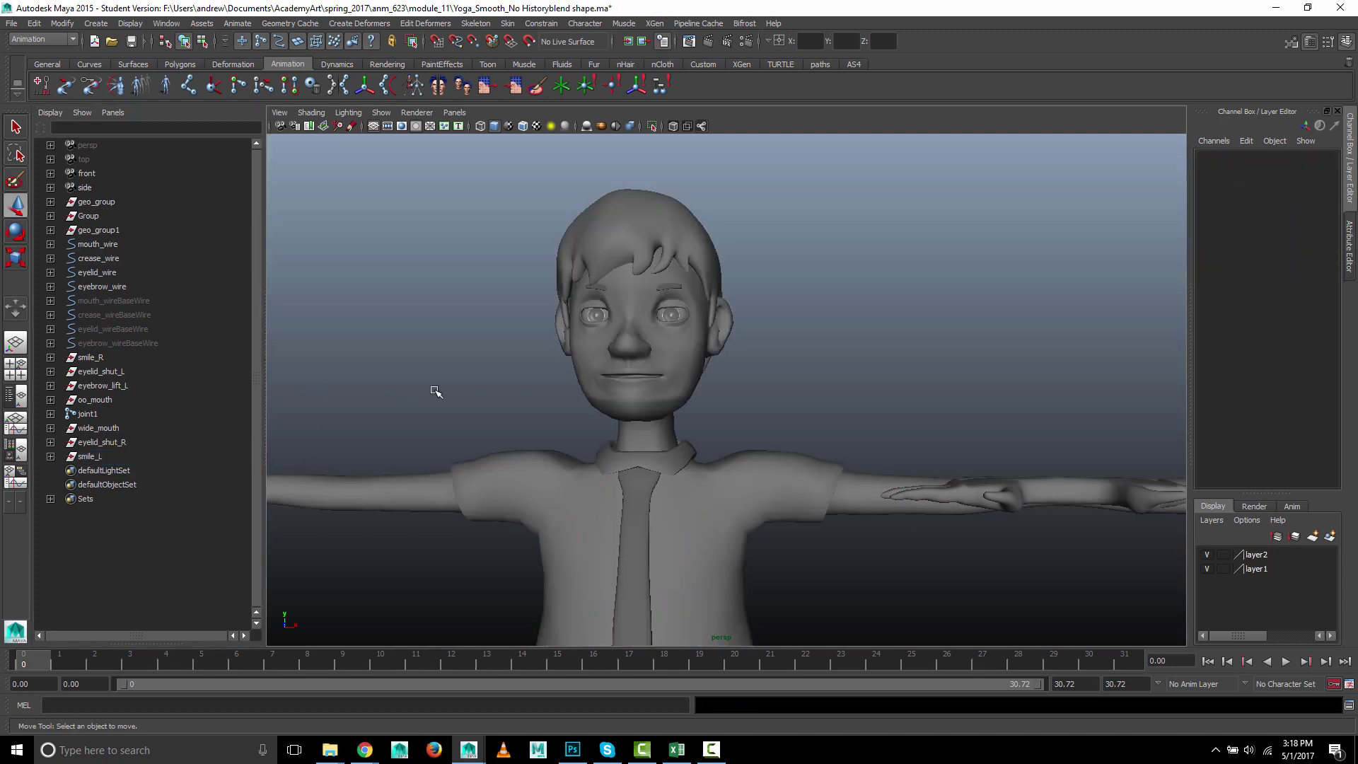
- Duplicate the smile_R group and move the copy to about -3.93 on X, between smile_L and smile_R
scroll(546, 394, "down", 2)
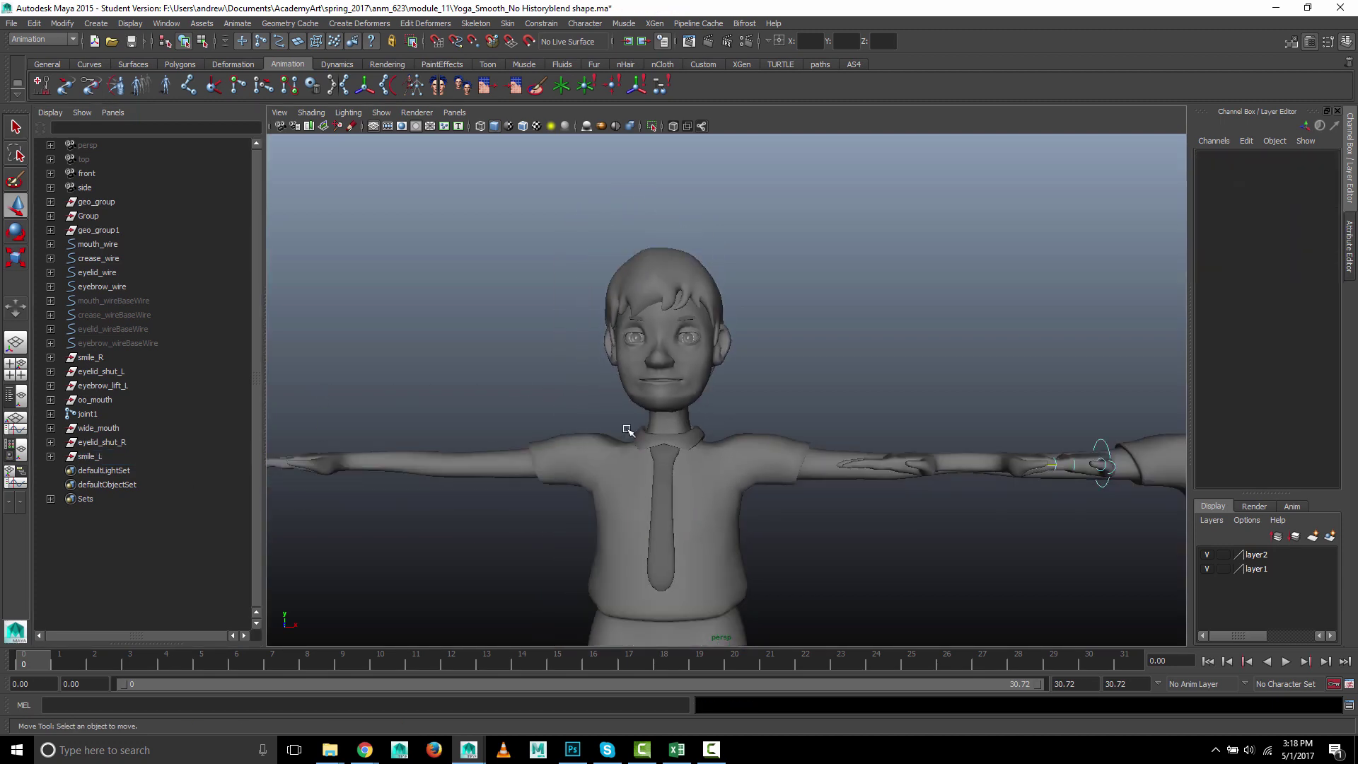
left_click_drag(892, 370, 739, 408, "alt")
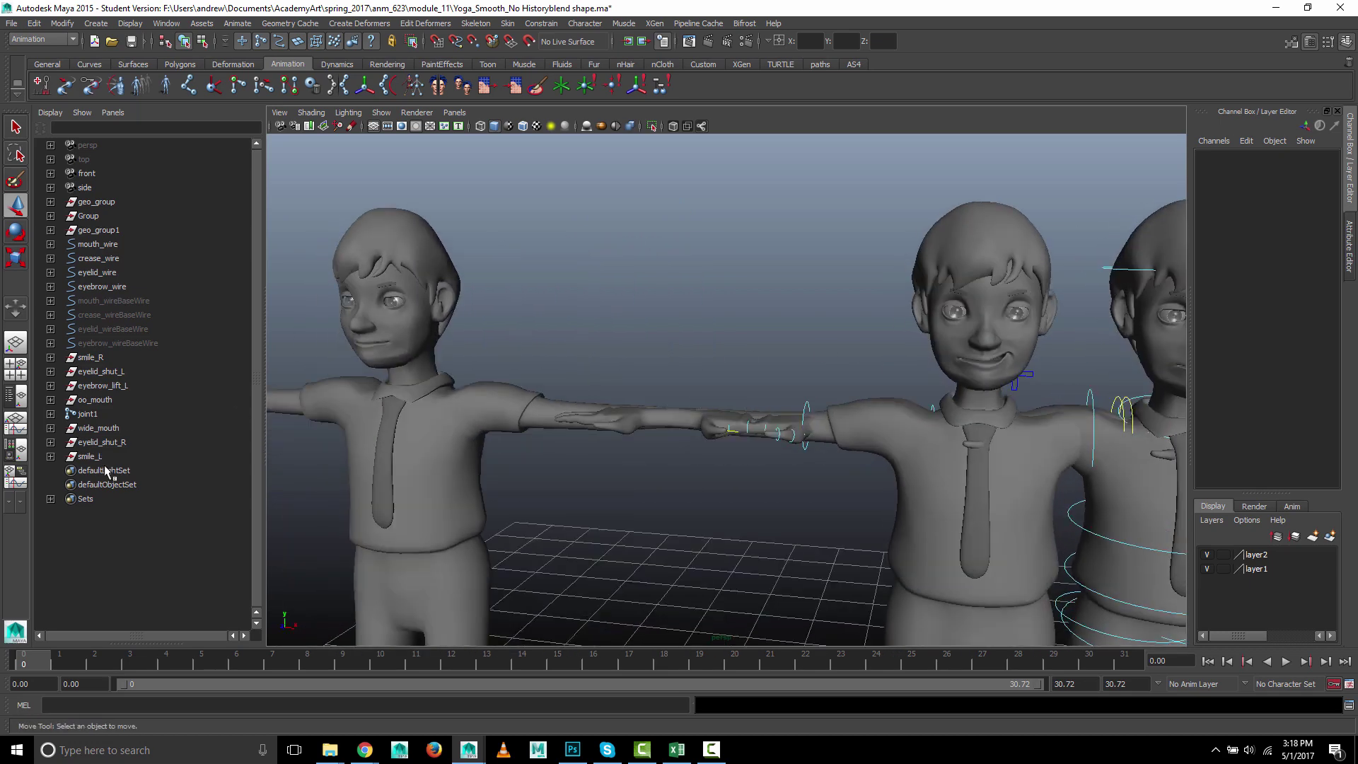
left_click(99, 358)
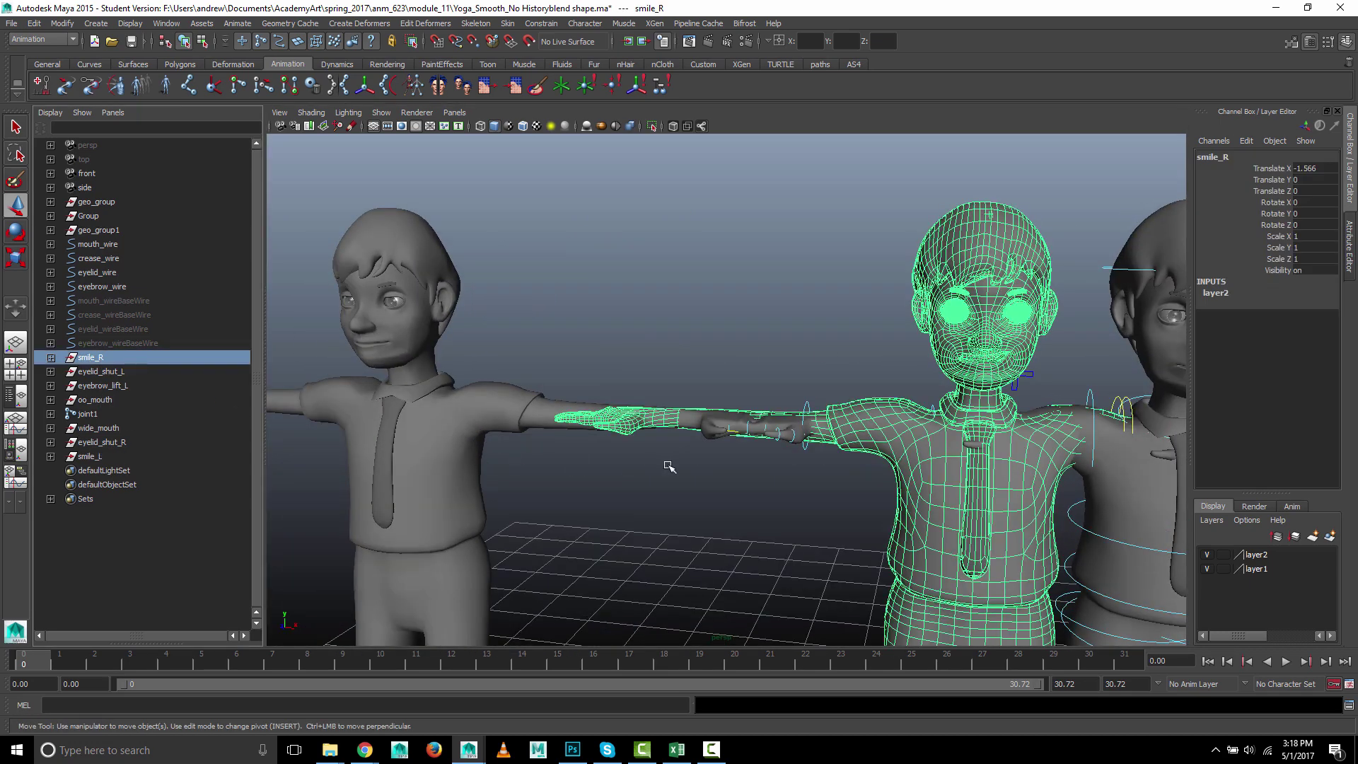
key("ctrl+d")
right_click_drag(822, 491, 791, 484, "alt")
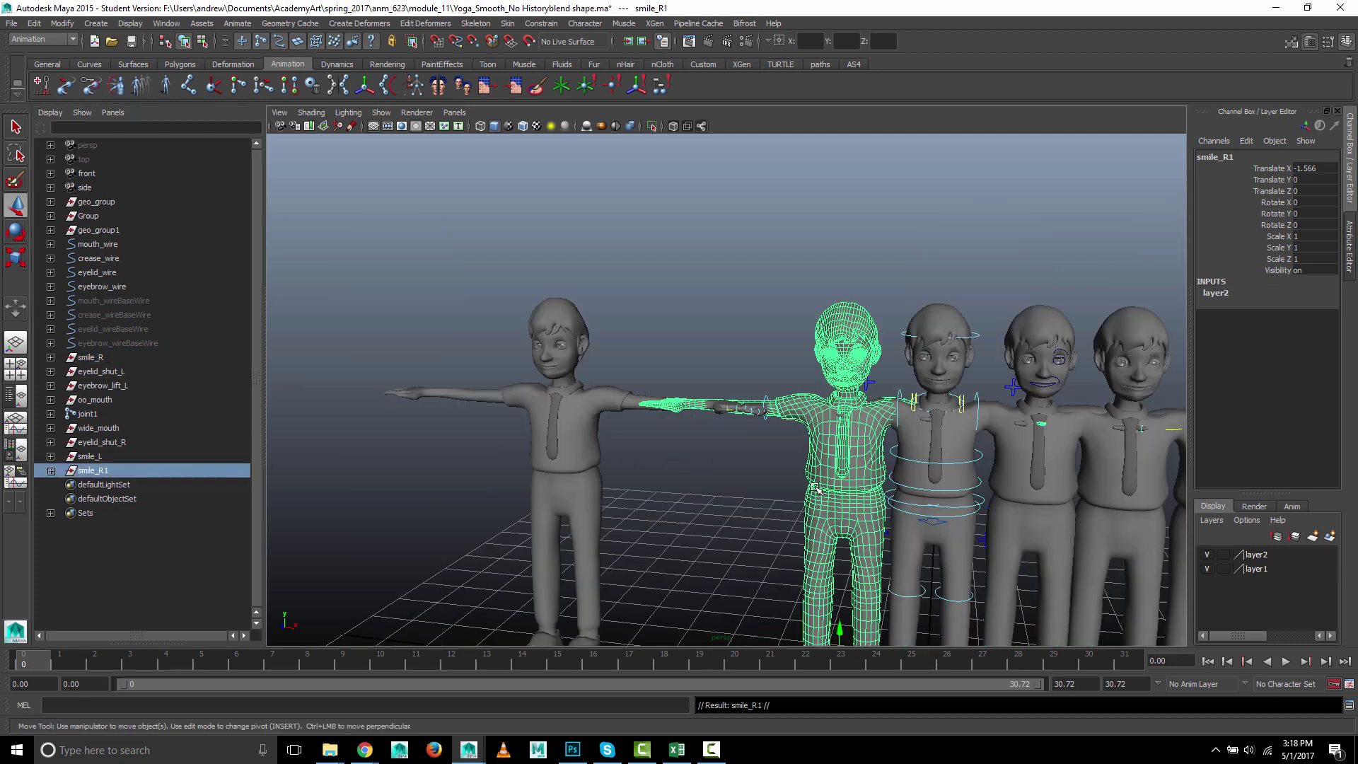
middle_click_drag(774, 529, 759, 406, "alt")
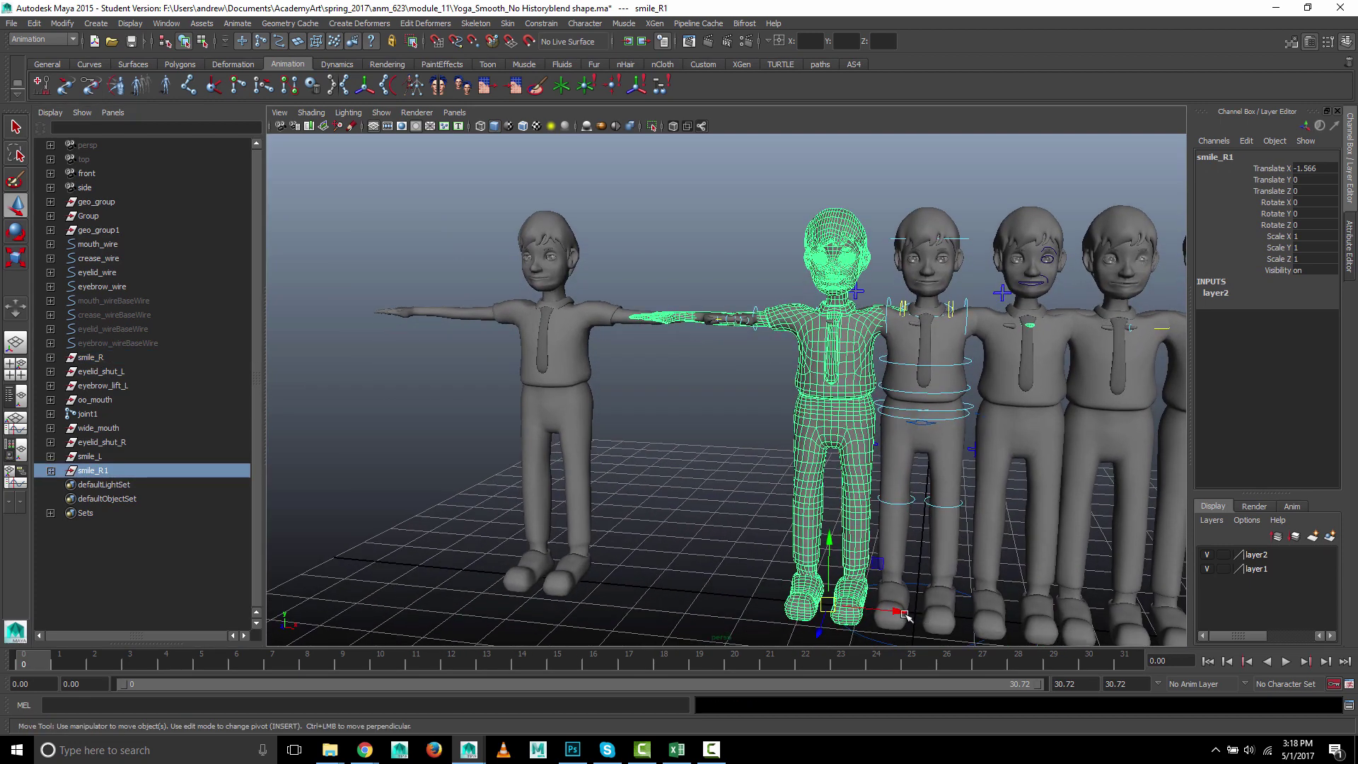
left_click_drag(874, 613, 738, 614)
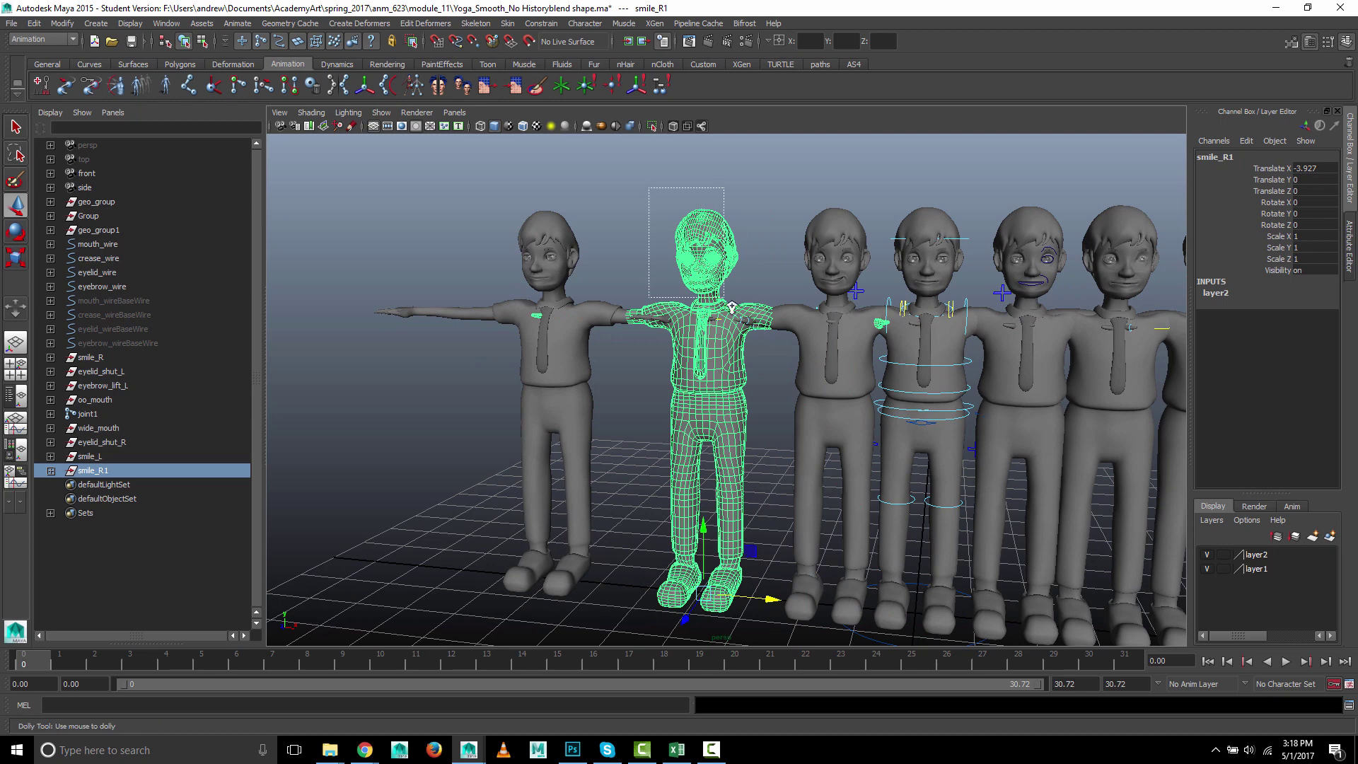
- Mirror the smile_R duplicate by setting its Scale X to -1
key("f")
left_click(876, 329)
left_click_drag(877, 330, 896, 377, "alt")
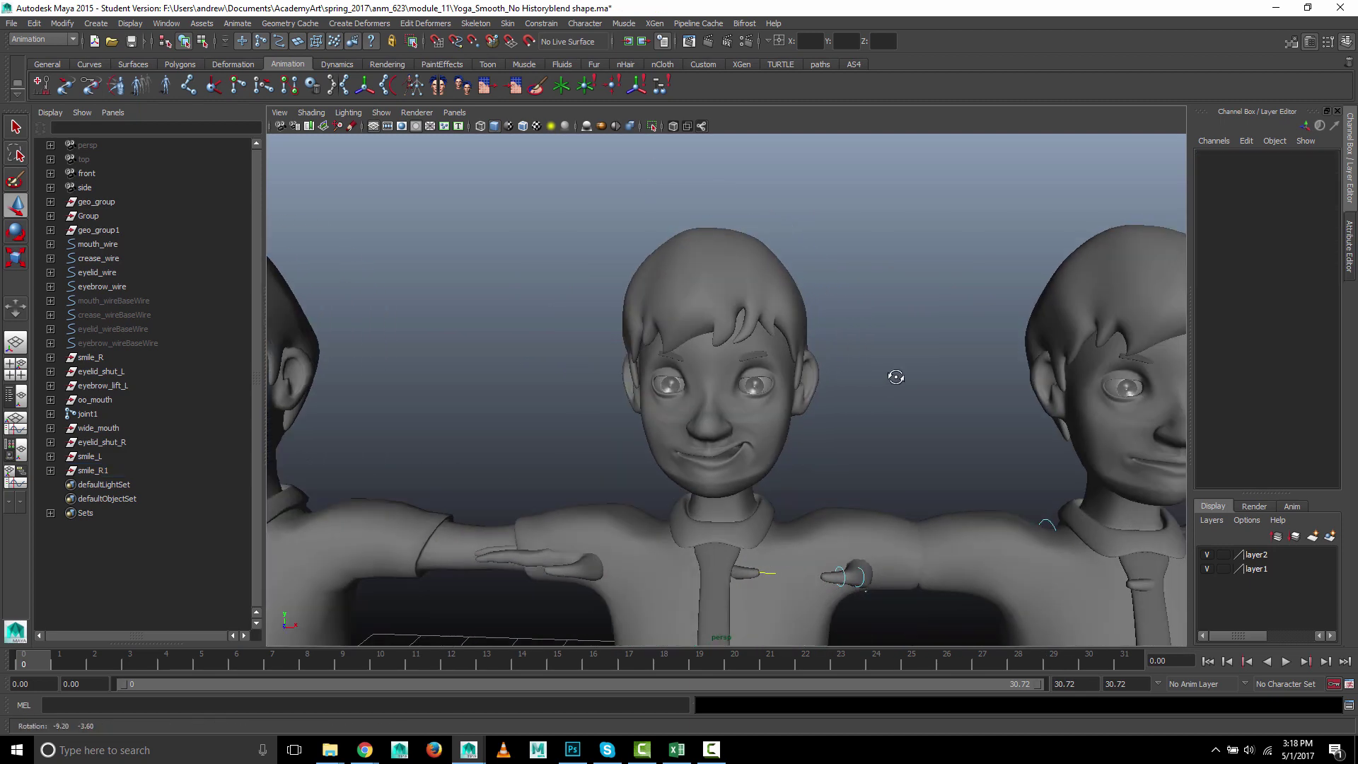
left_click(142, 470)
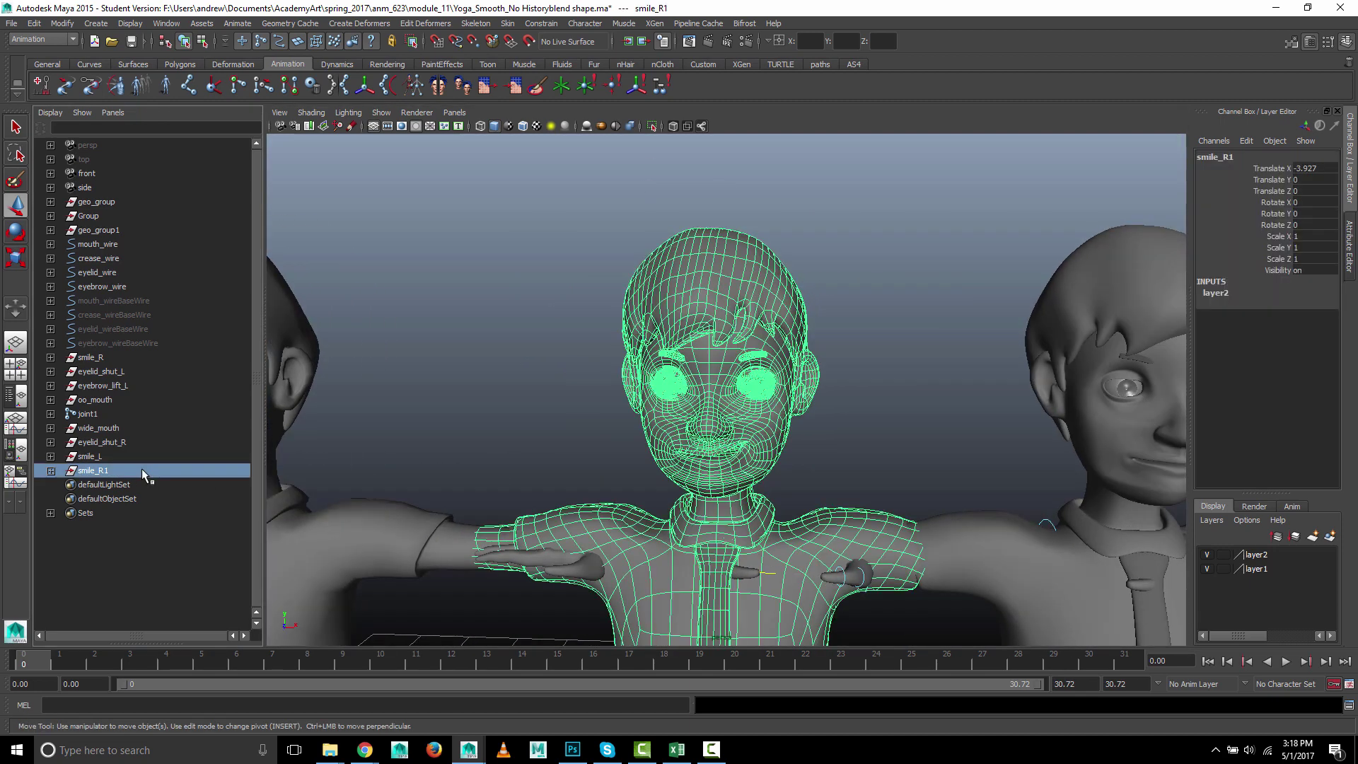
double_click(1297, 236)
type("-1")
key("Return")
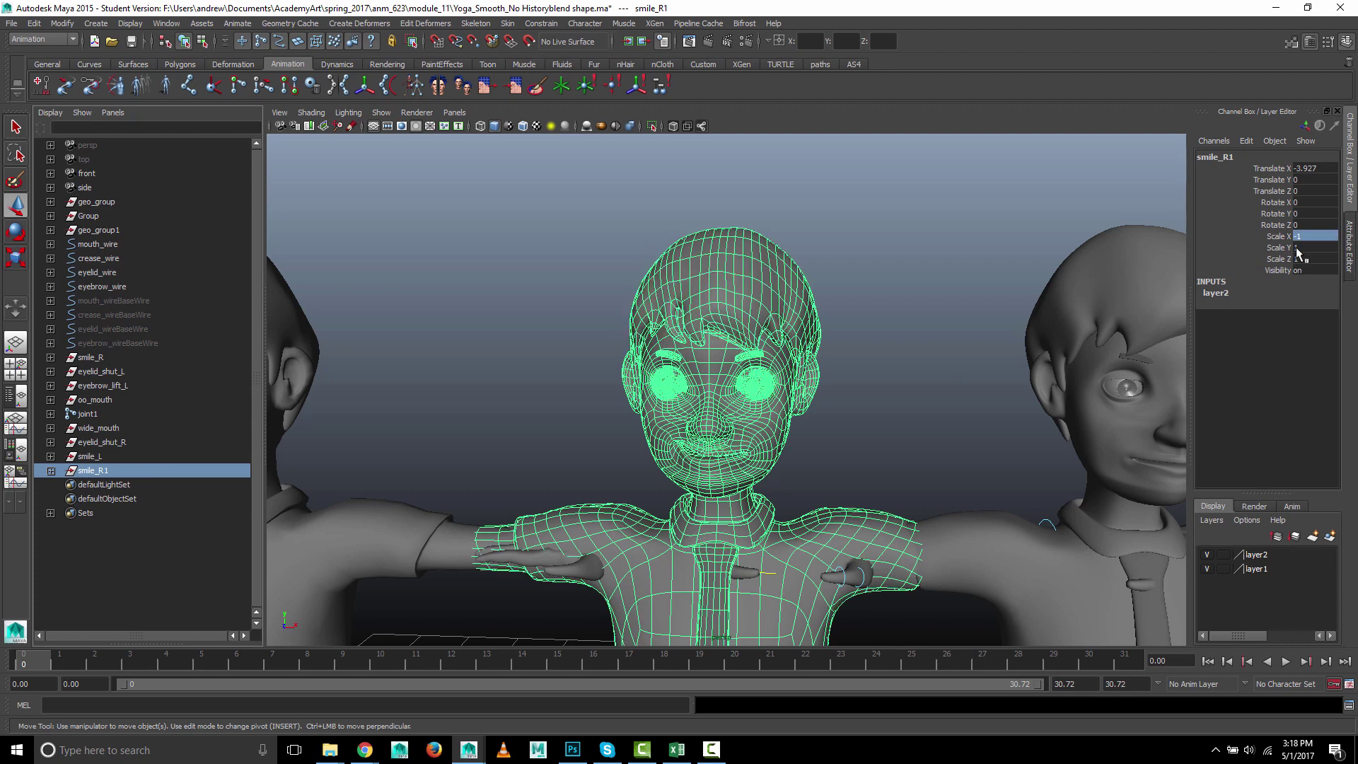
- Compare the mirrored smile duplicate's face with the neutral smile_L copy and the original smile_R character
left_click(764, 186)
middle_click_drag(714, 325, 710, 333, "alt")
left_click_drag(634, 414, 642, 325, "alt")
middle_click_drag(716, 418, 729, 259, "alt")
left_click_drag(729, 259, 744, 271, "alt")
middle_click_drag(745, 271, 746, 320, "alt")
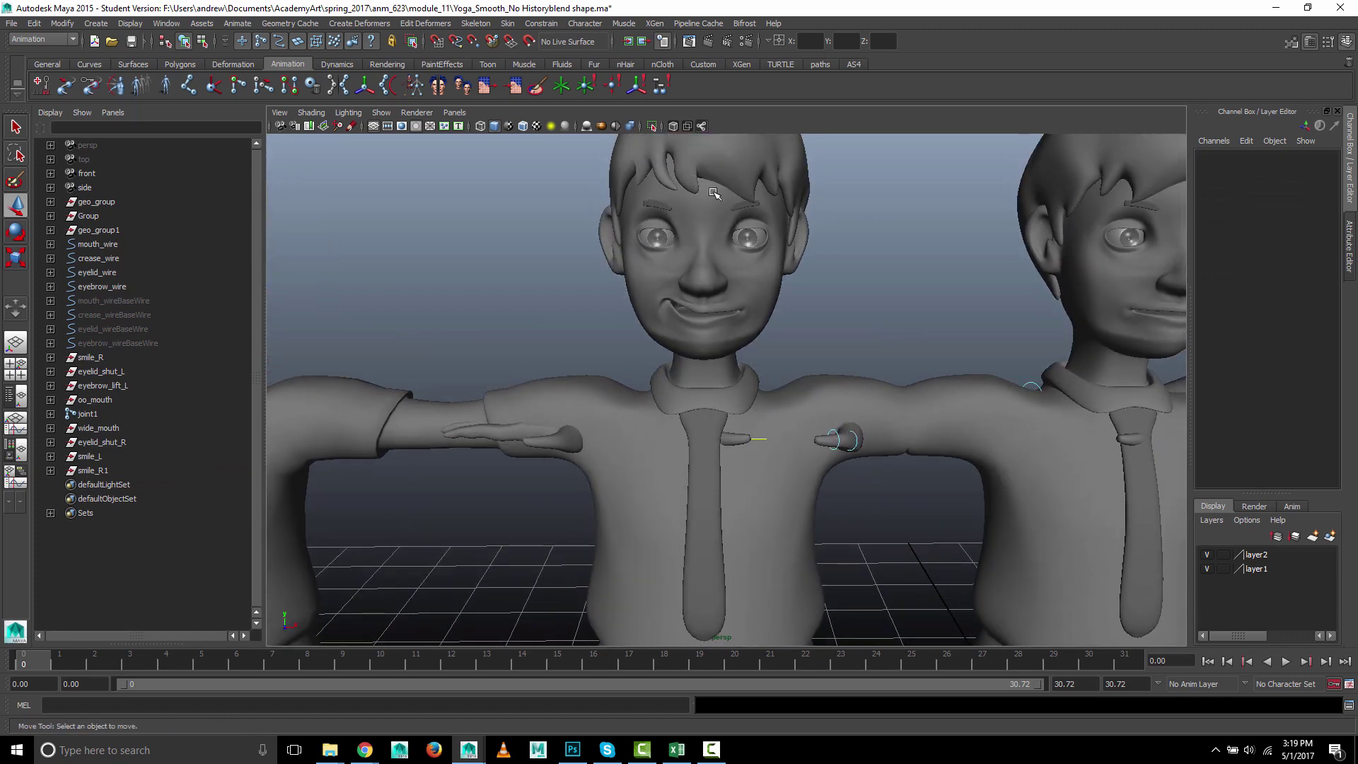
scroll(785, 272, "down", 5)
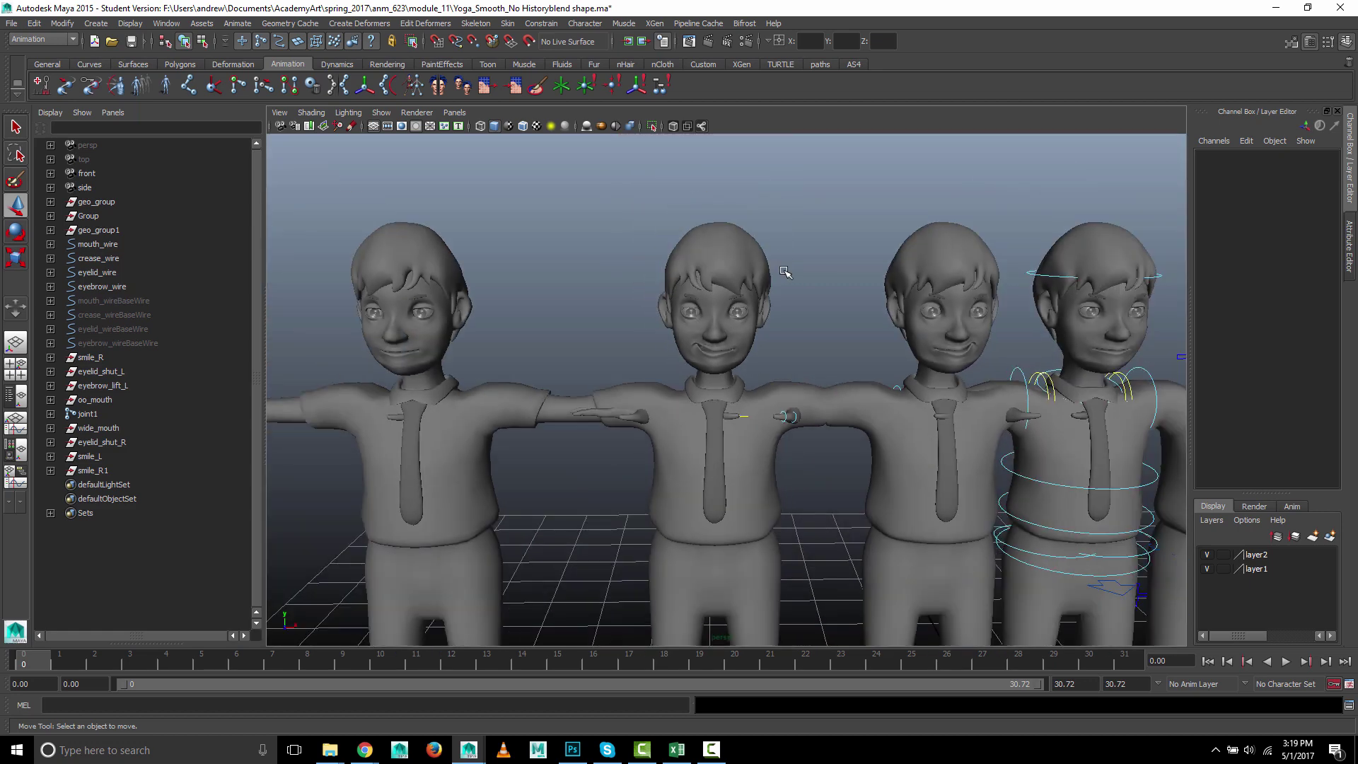
left_click(736, 341)
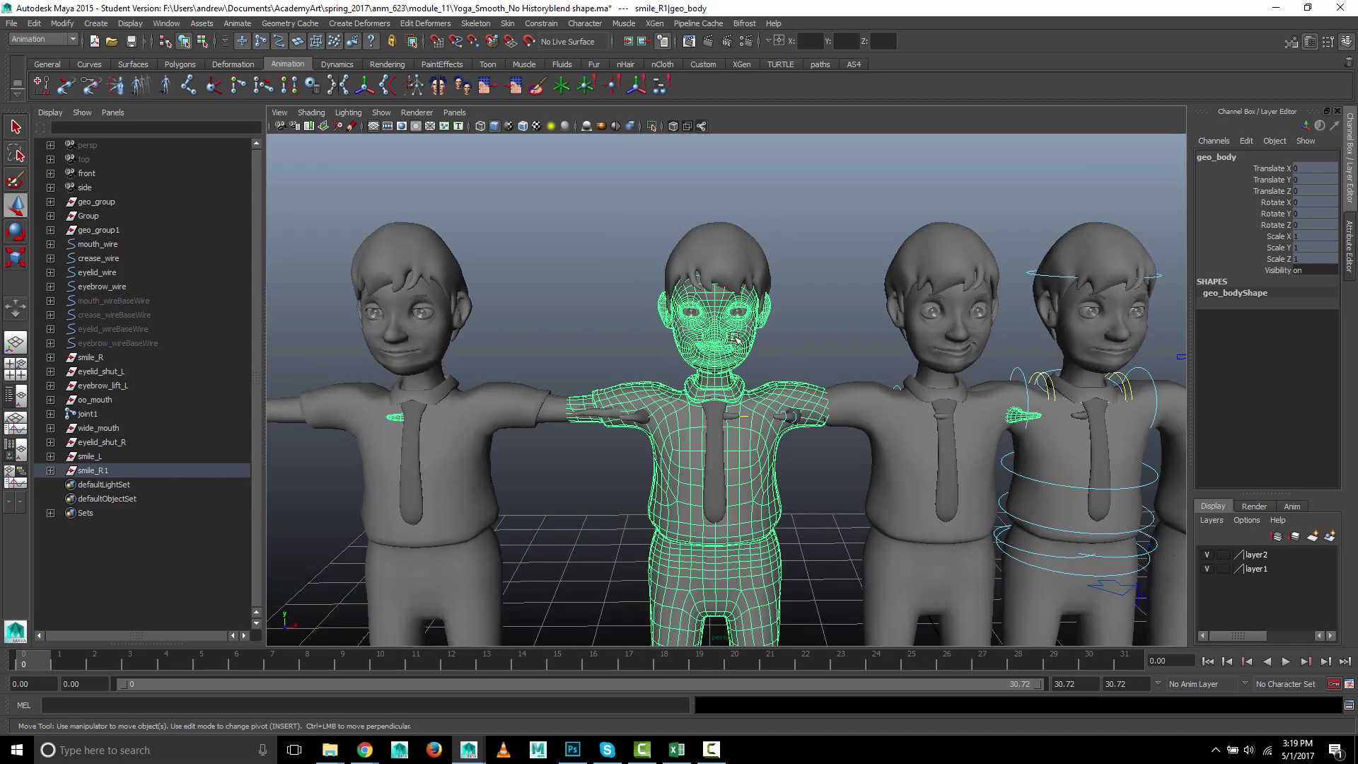
scroll(718, 361, "down", 3)
scroll(739, 343, "up", 3)
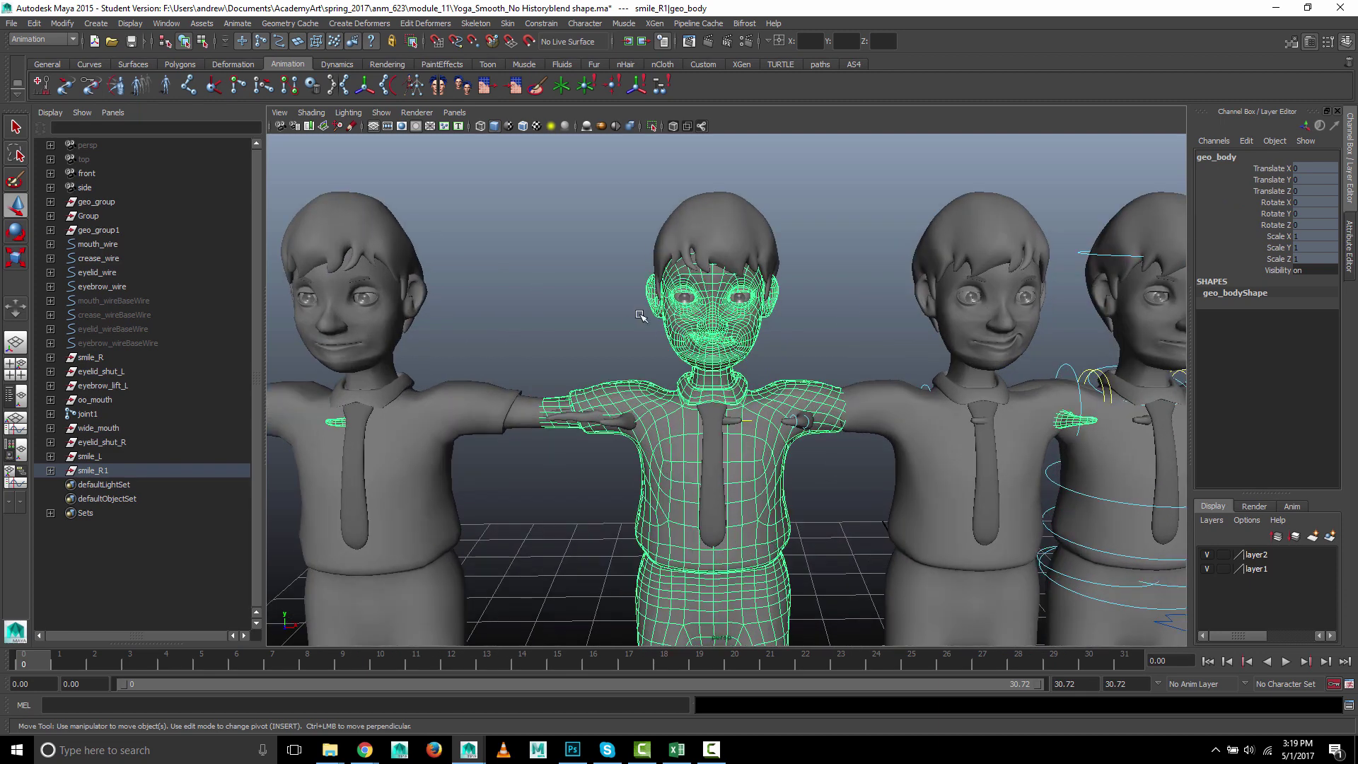
scroll(648, 312, "up", 2)
left_click(890, 309)
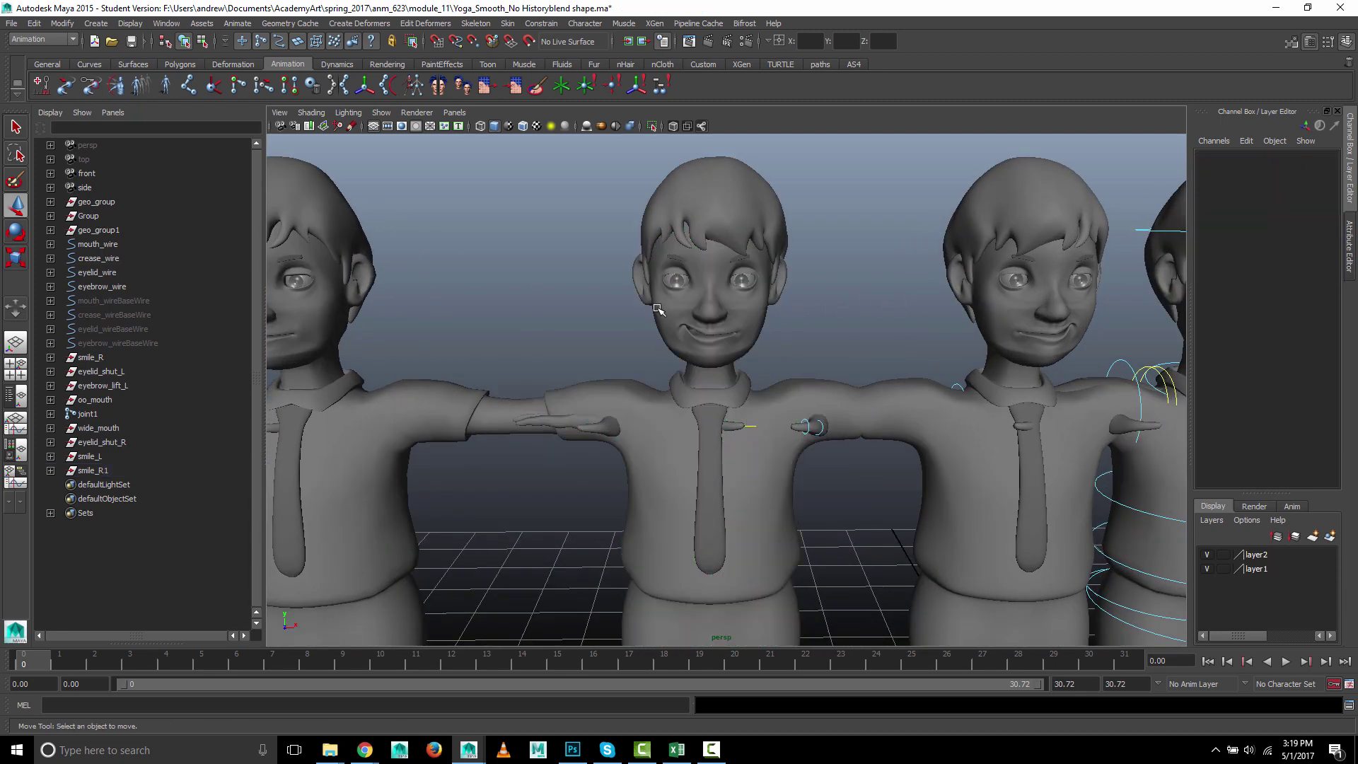
scroll(646, 308, "down", 3)
scroll(607, 338, "up", 1)
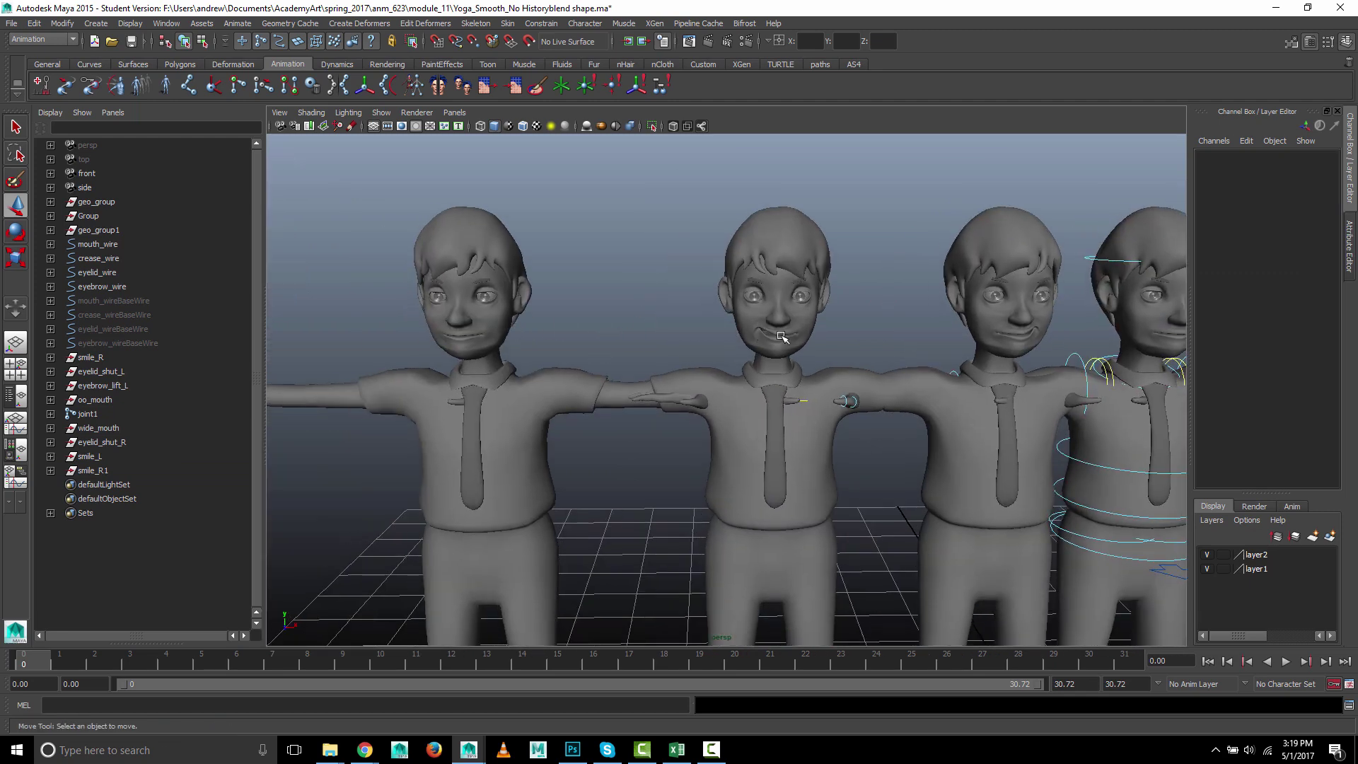
scroll(658, 358, "down", 2)
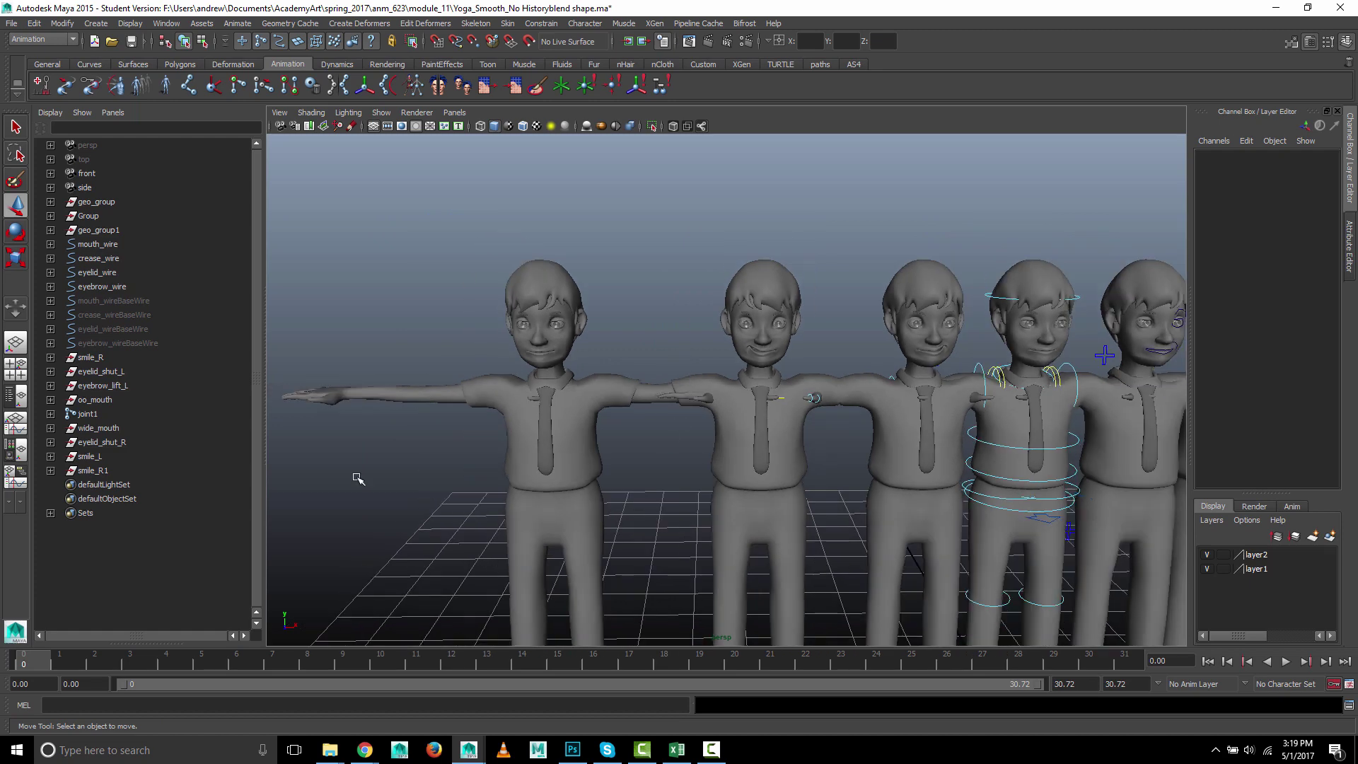
- Snap the mirrored smile_R1 group onto smile_L at Translate X -7
left_click(91, 470)
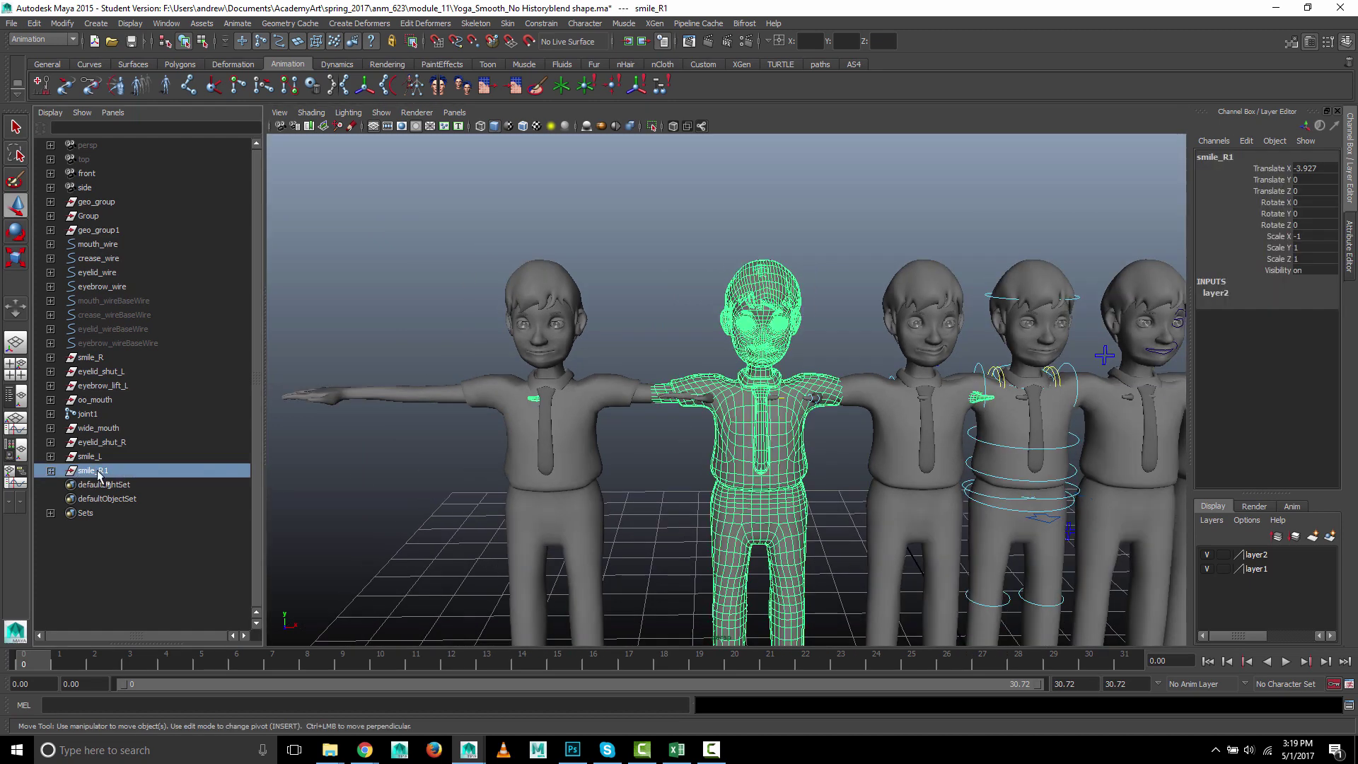
left_click_drag(428, 479, 669, 468, "alt")
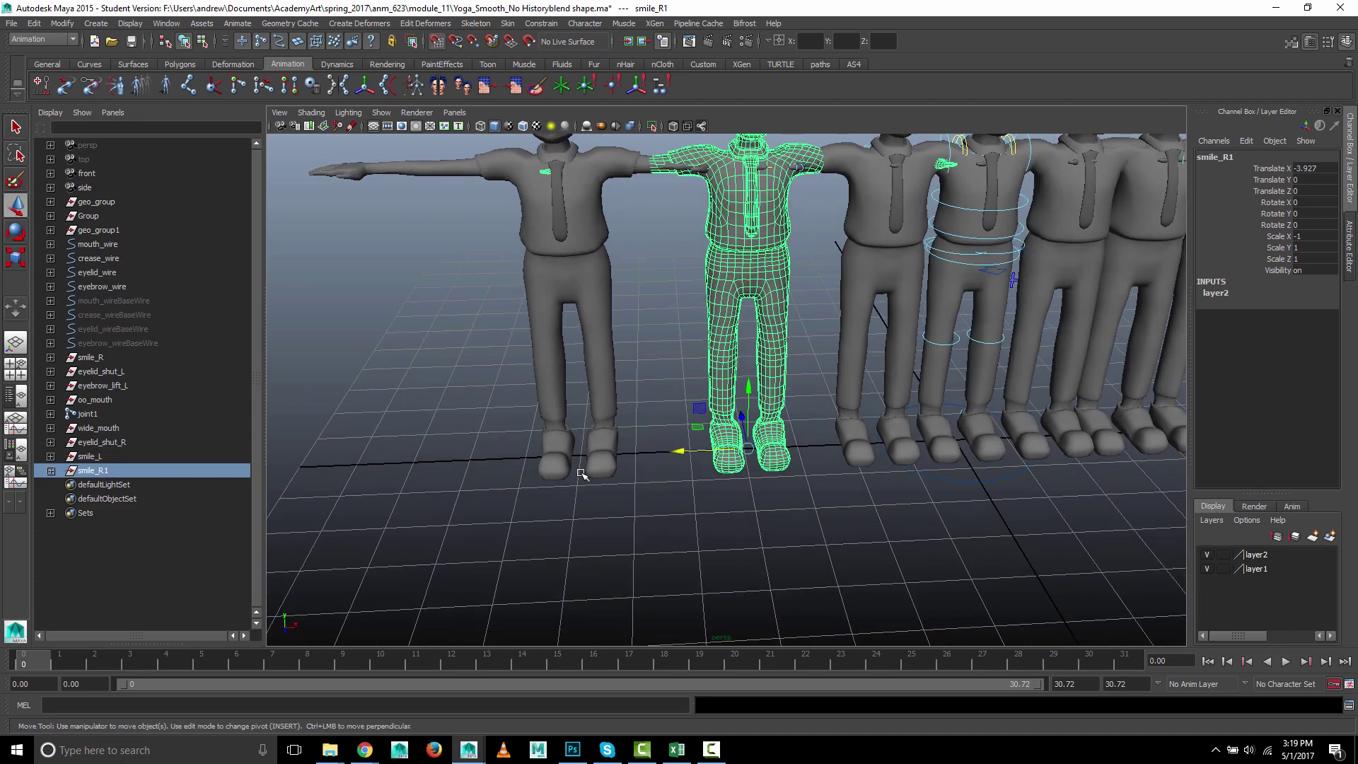
left_click_drag(750, 450, 580, 455)
key("x")
scroll(667, 364, "down", 1)
middle_click_drag(689, 354, 691, 539, "alt")
left_click_drag(691, 539, 689, 479, "alt")
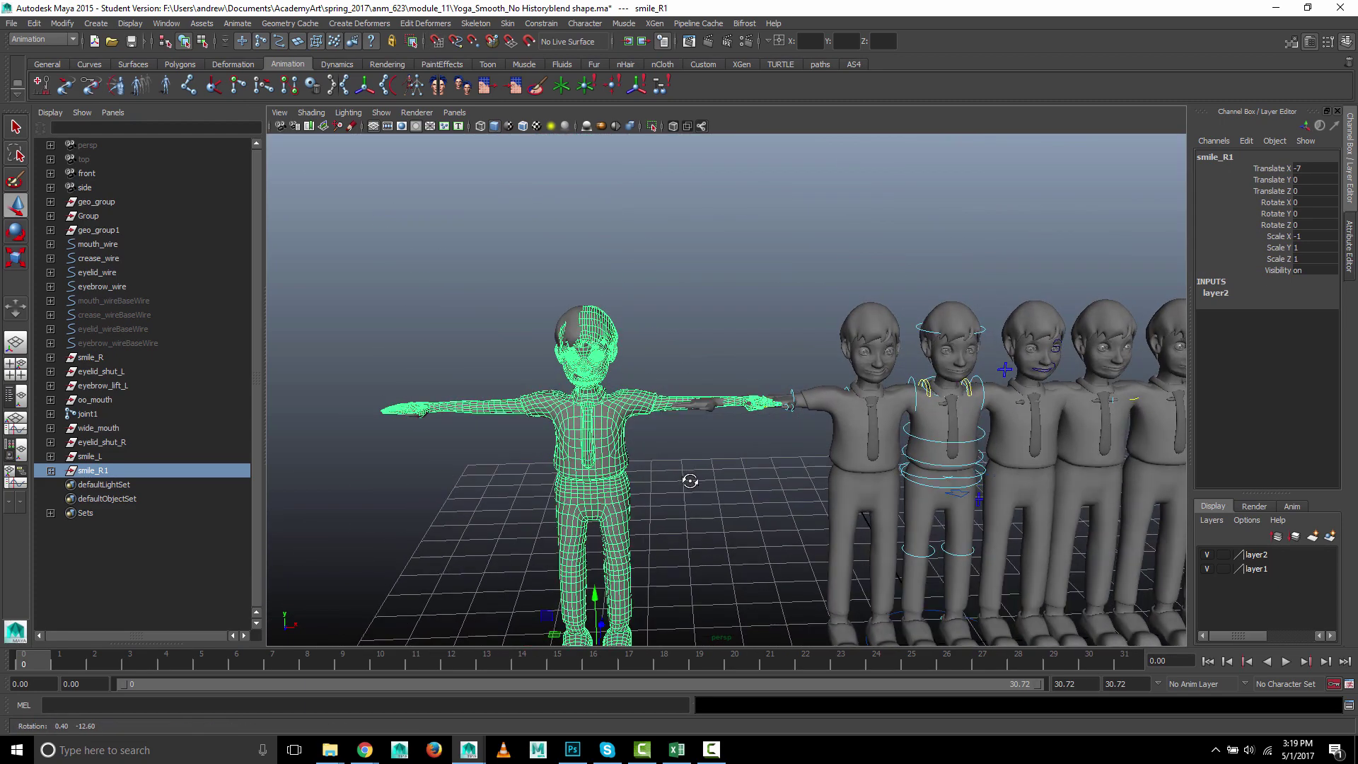
- Check how the overlapping smile_R1 and smile_L heads line up, and hide the smile_R1 group
left_click_drag(503, 272, 683, 411, "ctrl+alt")
left_click_drag(699, 489, 700, 428, "alt")
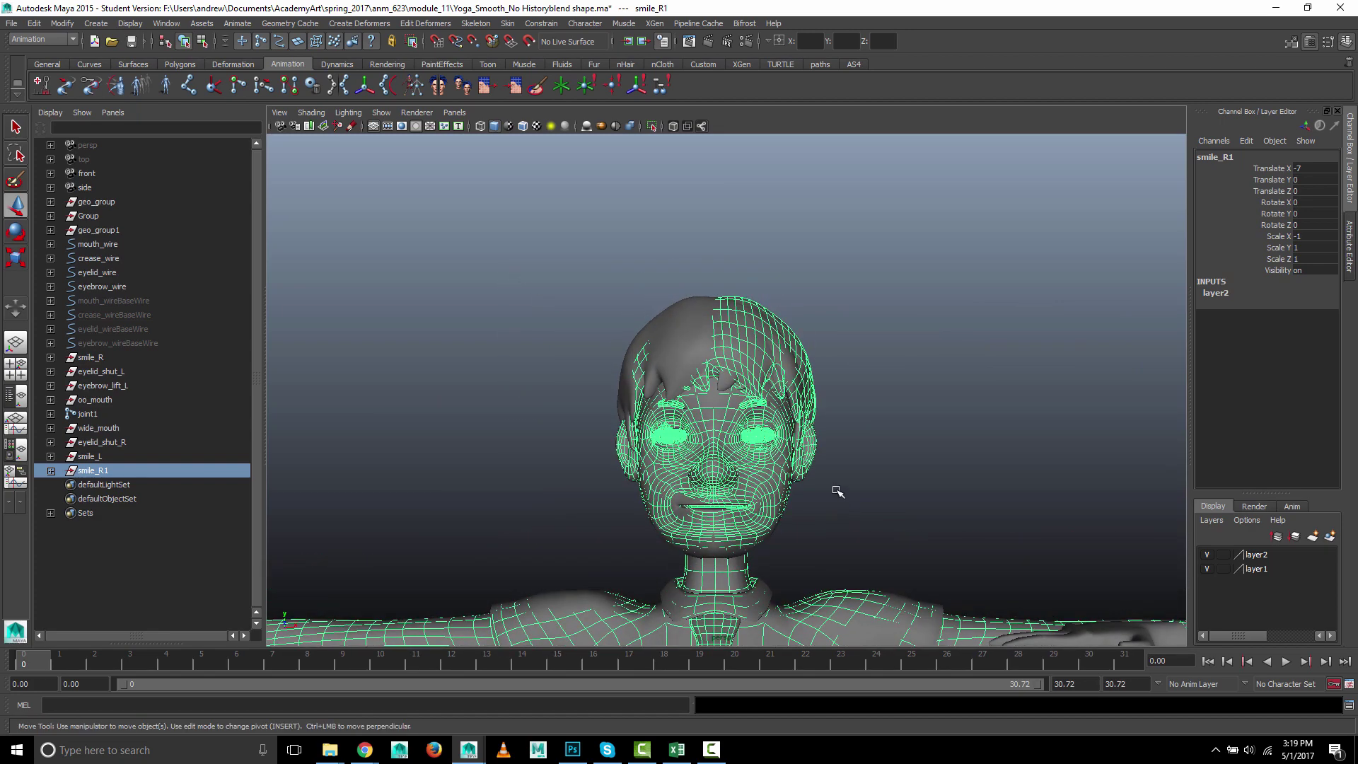
middle_click_drag(830, 475, 758, 376, "alt")
left_click(759, 412)
scroll(758, 414, "down", 2)
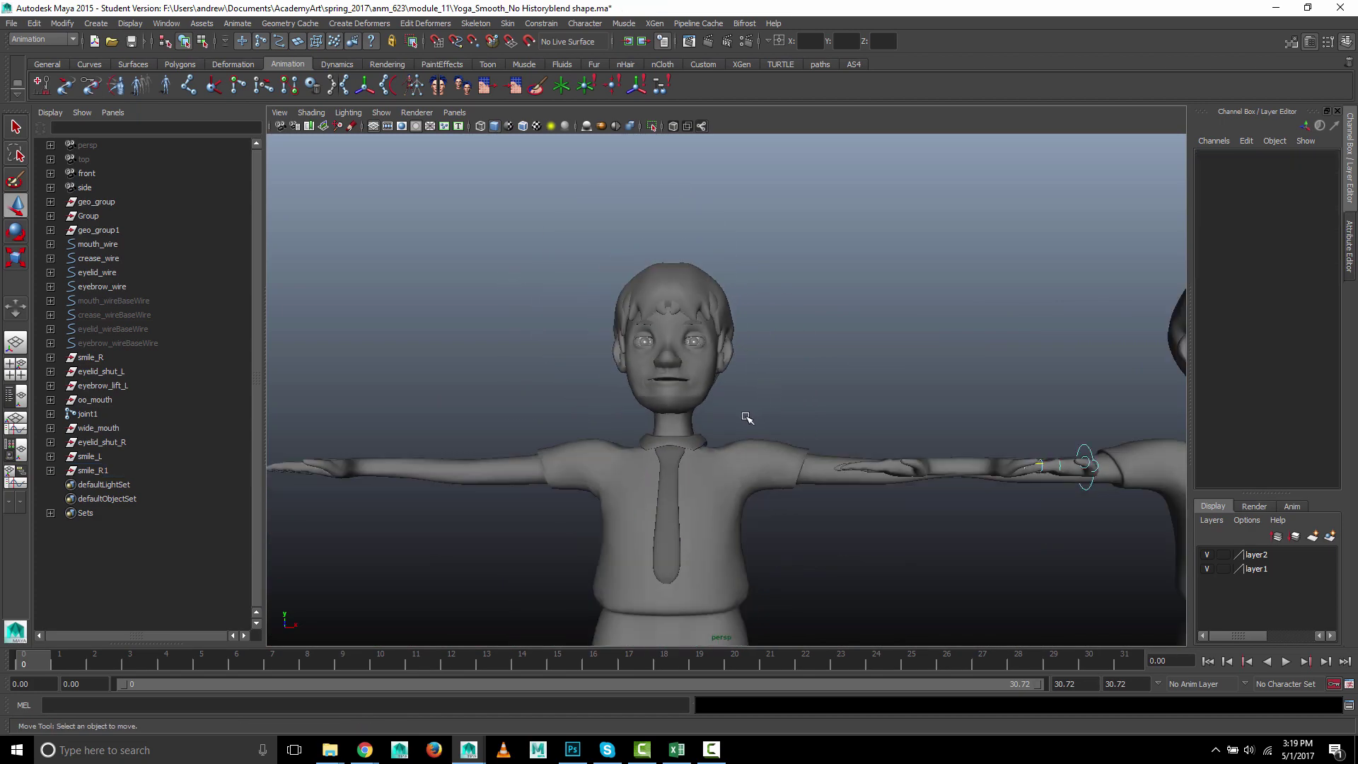
left_click(121, 470)
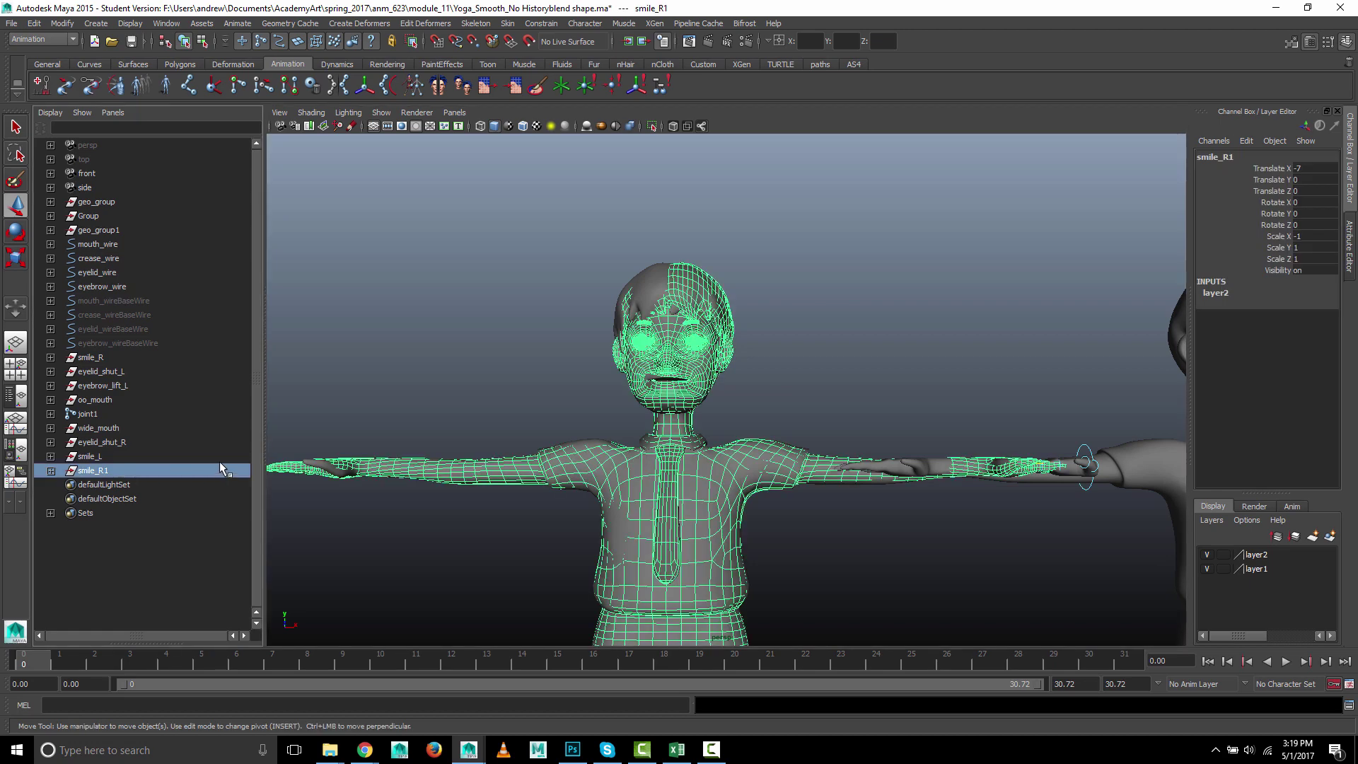
key("ctrl+h")
left_click_drag(622, 418, 603, 397, "alt")
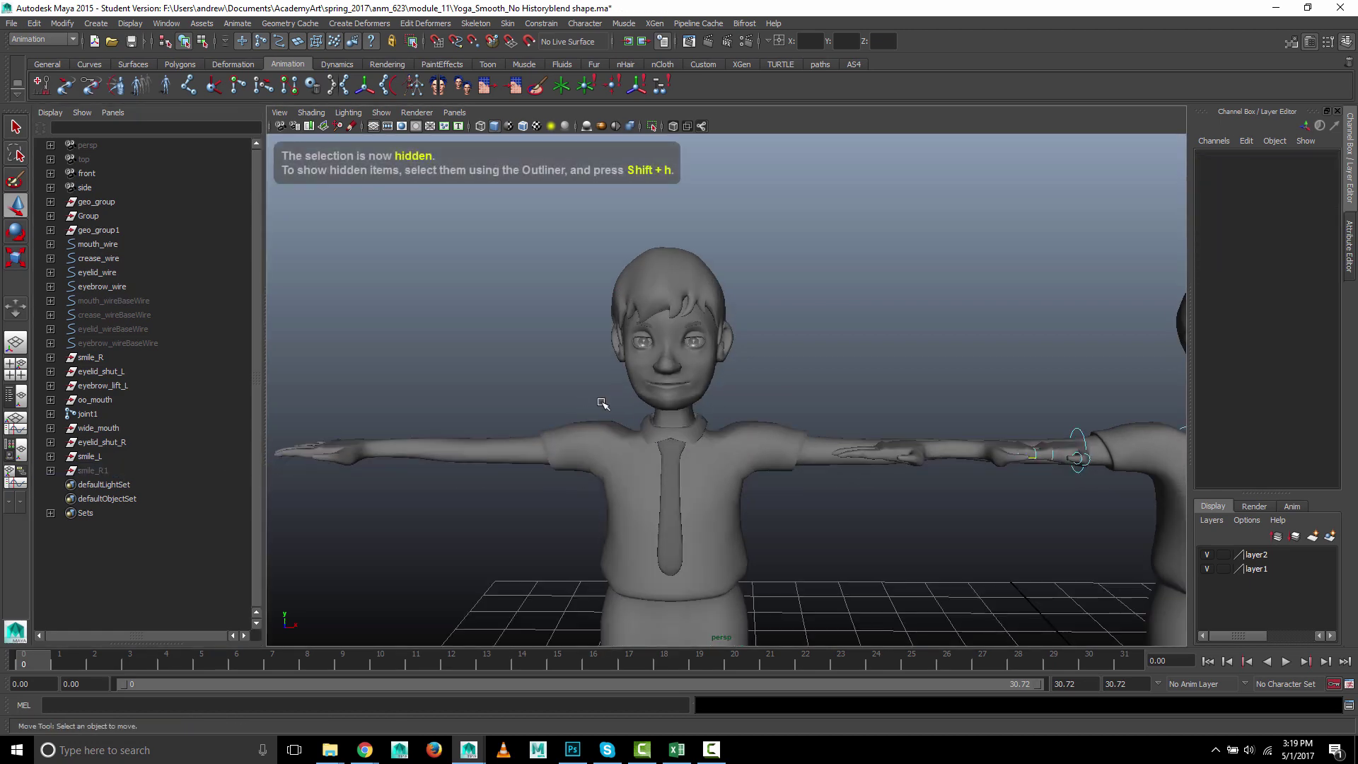
- Hide the smile_L group and turn the visibility of smile_R1 back on
left_click(90, 457)
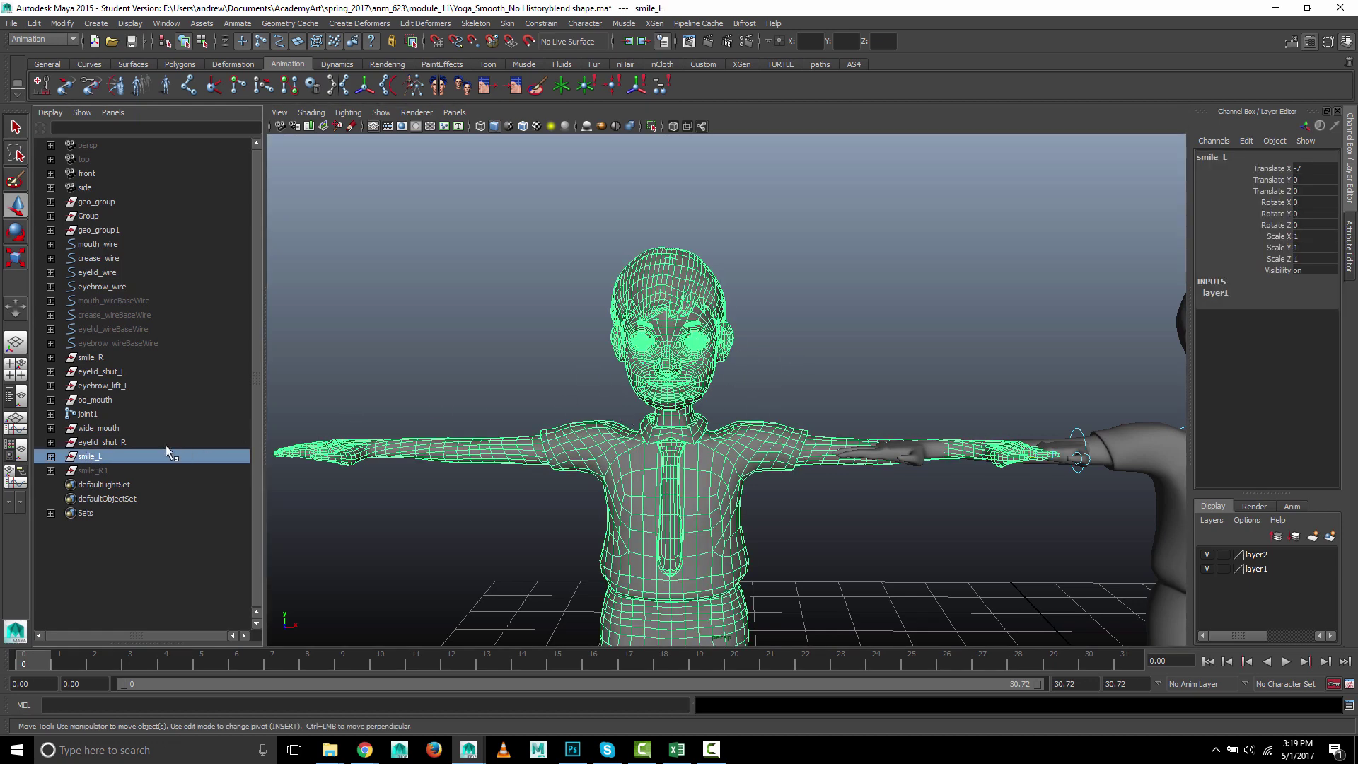
key("ctrl+h")
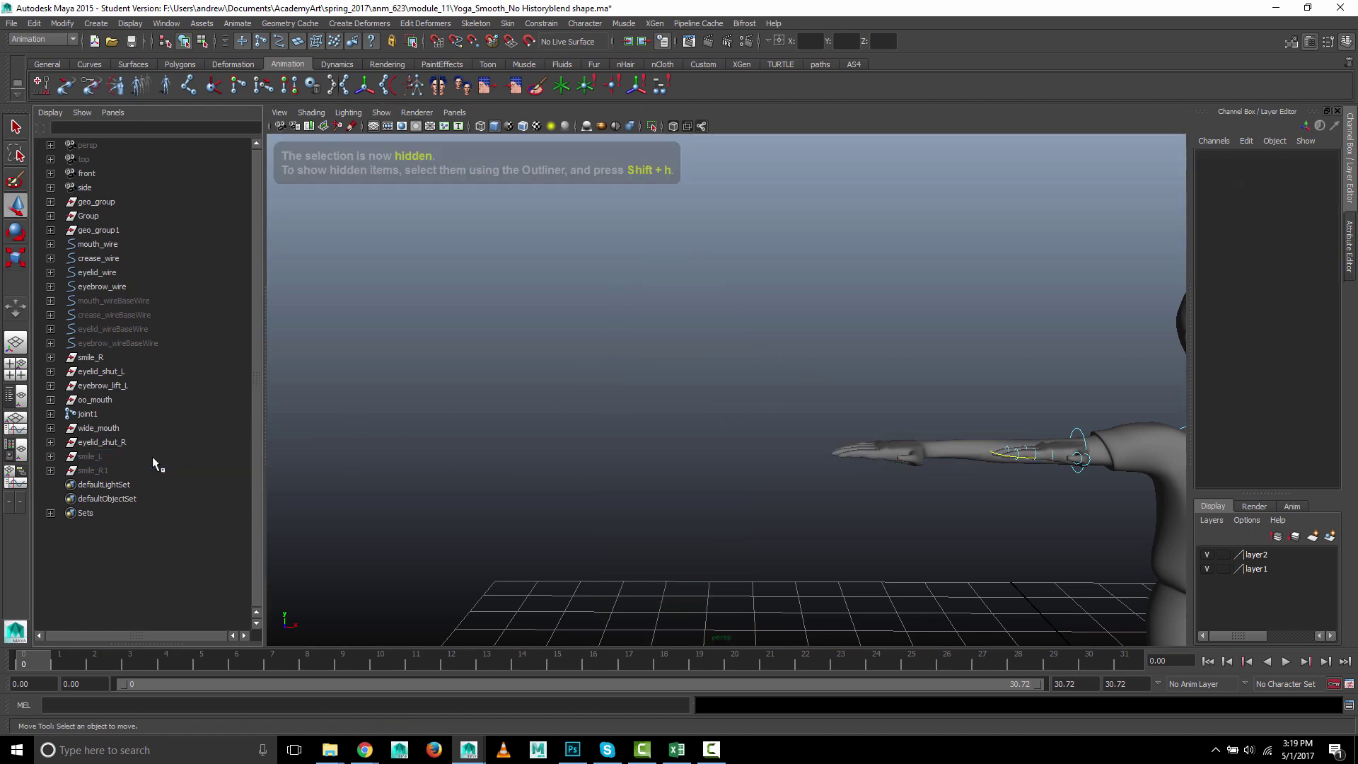
left_click(178, 471)
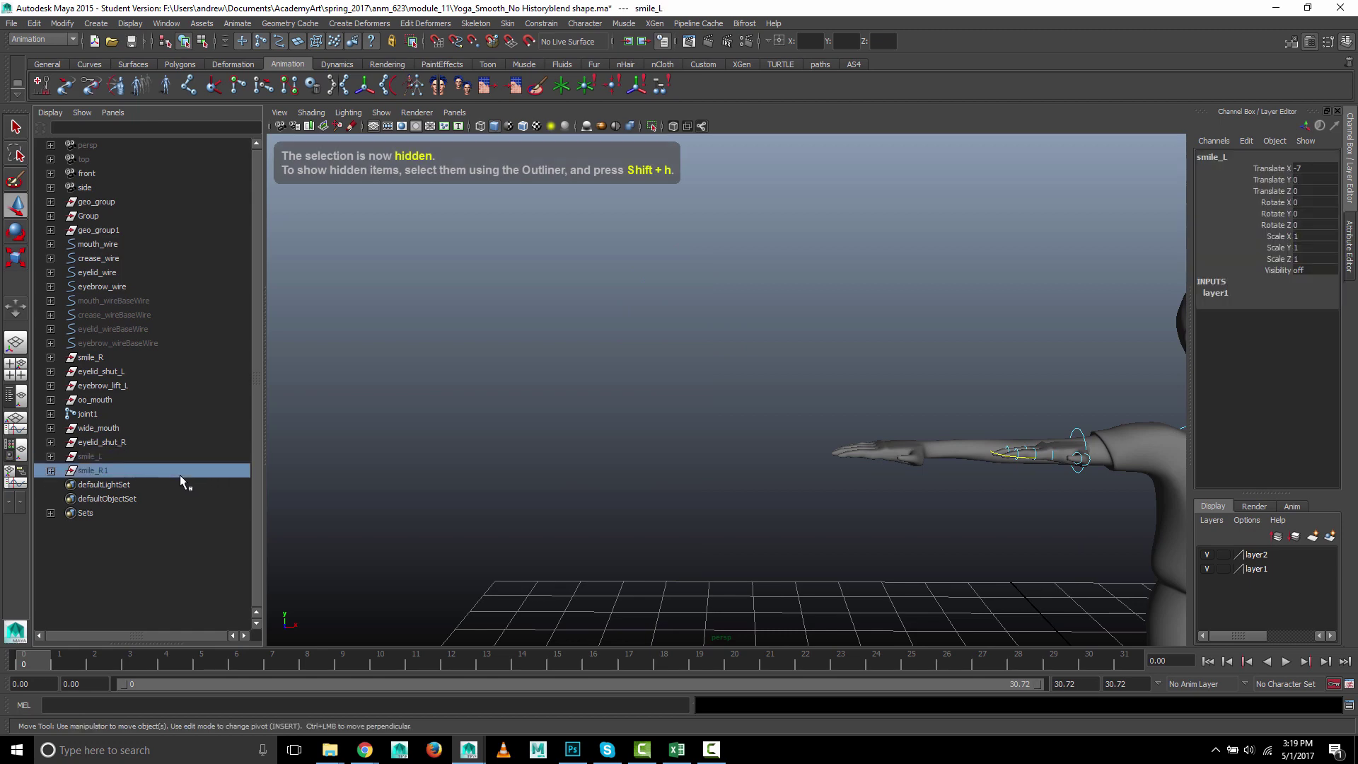
left_click(1300, 270)
type("1")
key("Return")
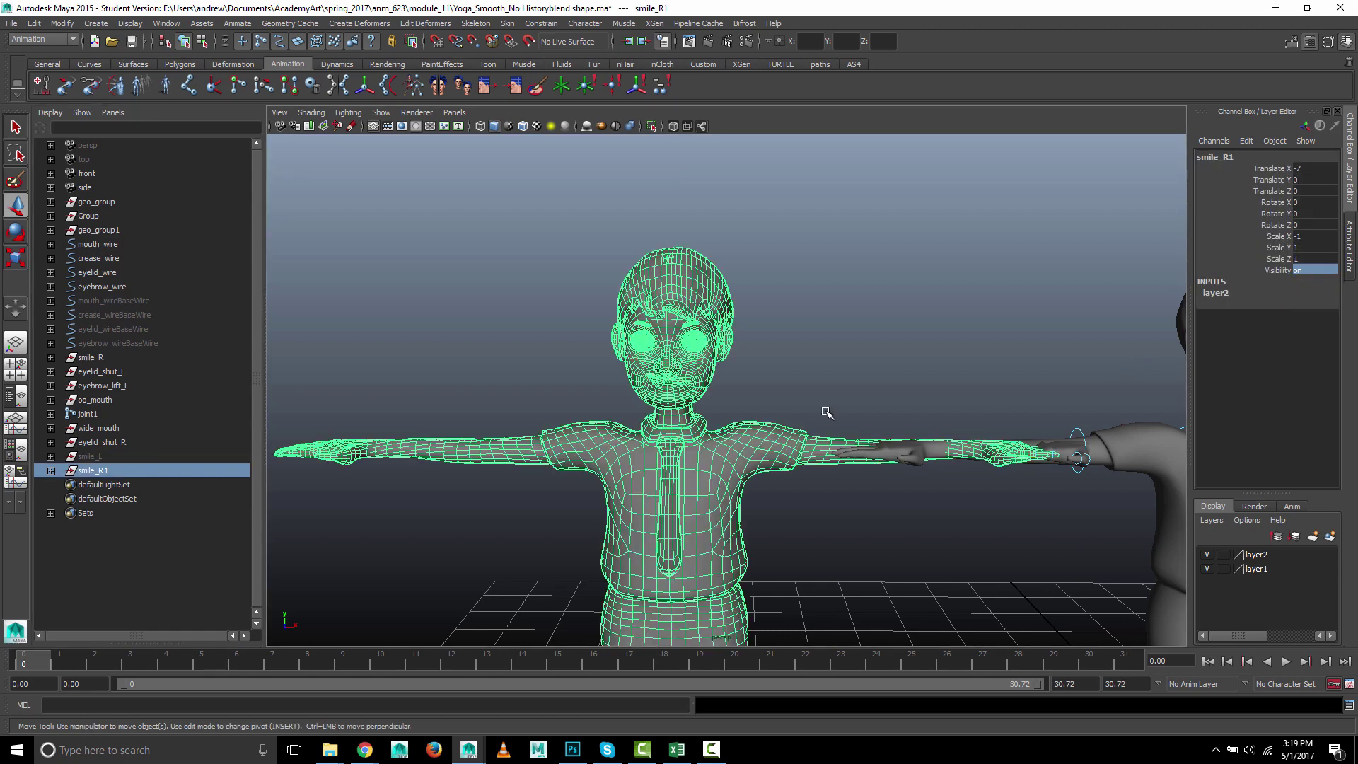
- Examine the mirrored smile on smile_R1's face and check the smile_L and smile_R1 groups in the scene hierarchy
left_click(705, 391)
left_click(116, 471)
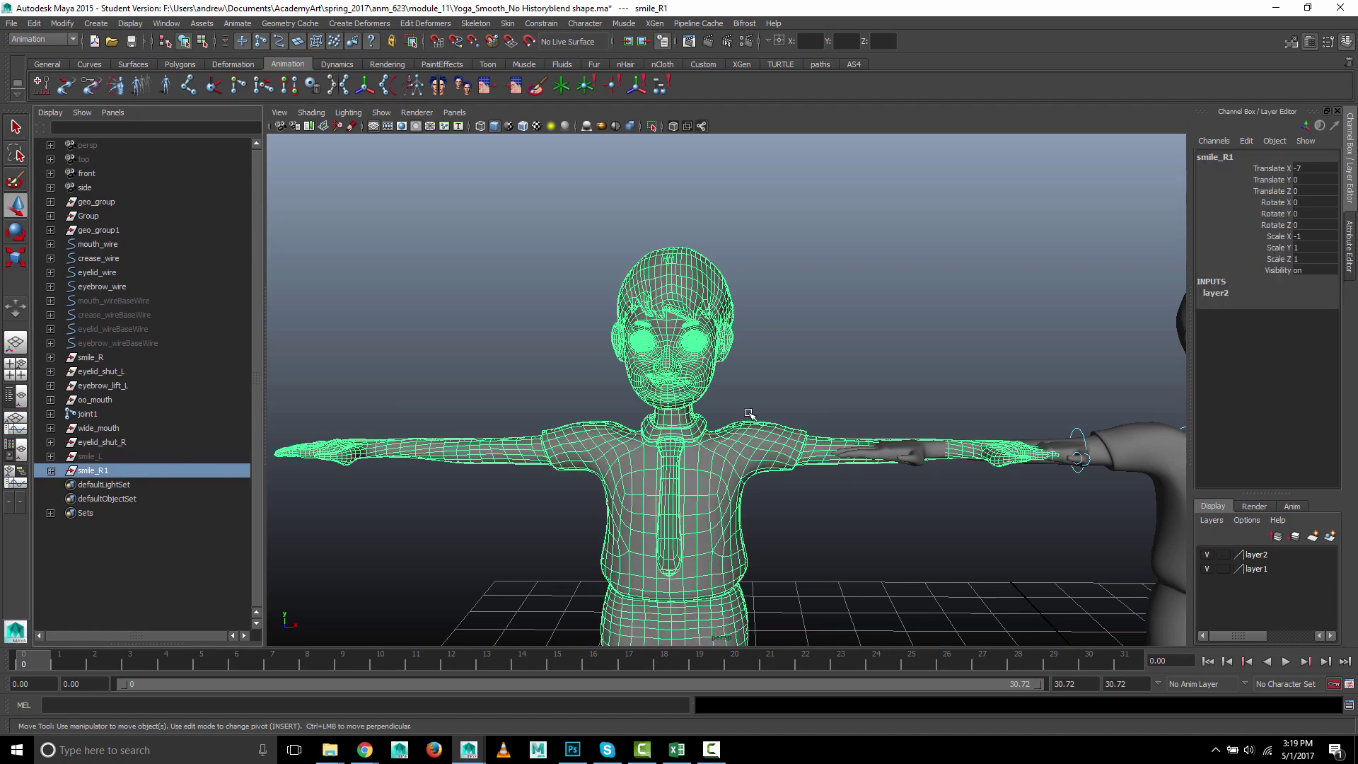
left_click(679, 382)
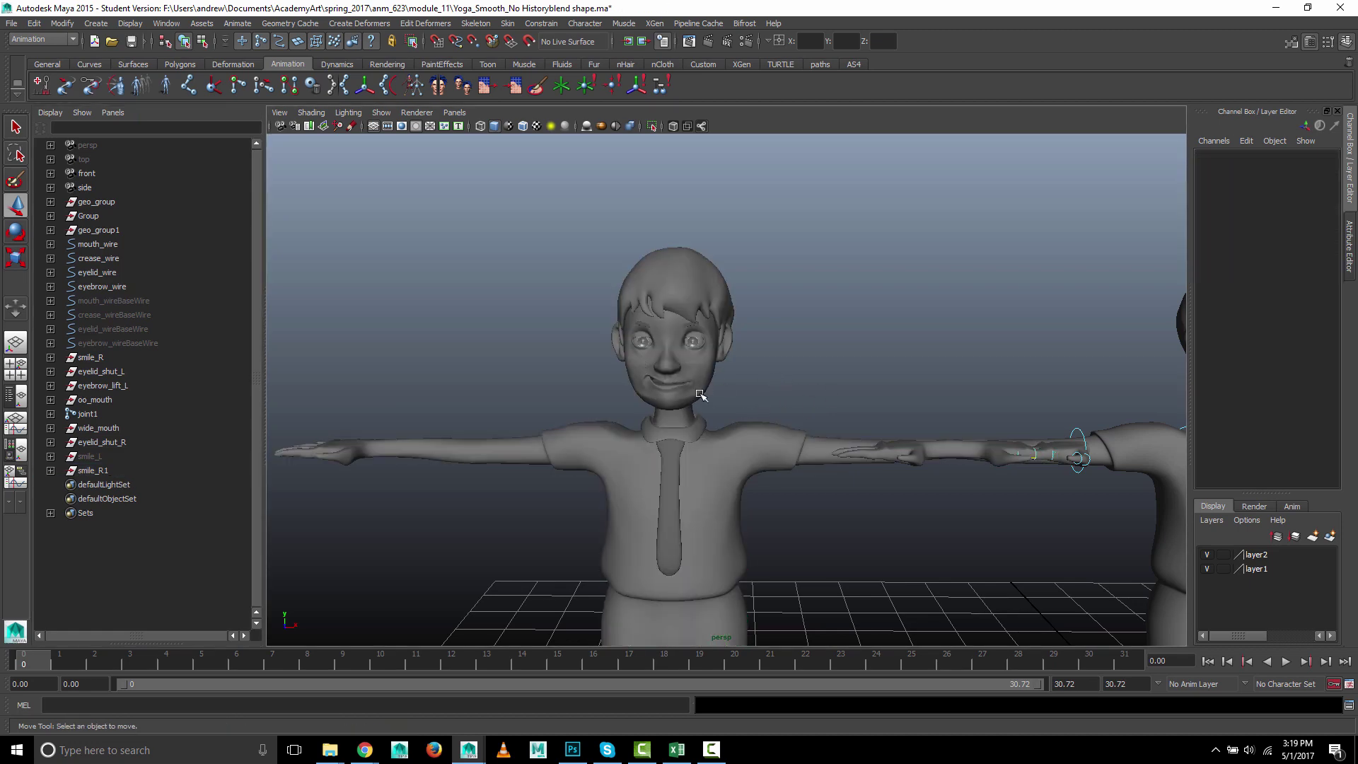
left_click(107, 472)
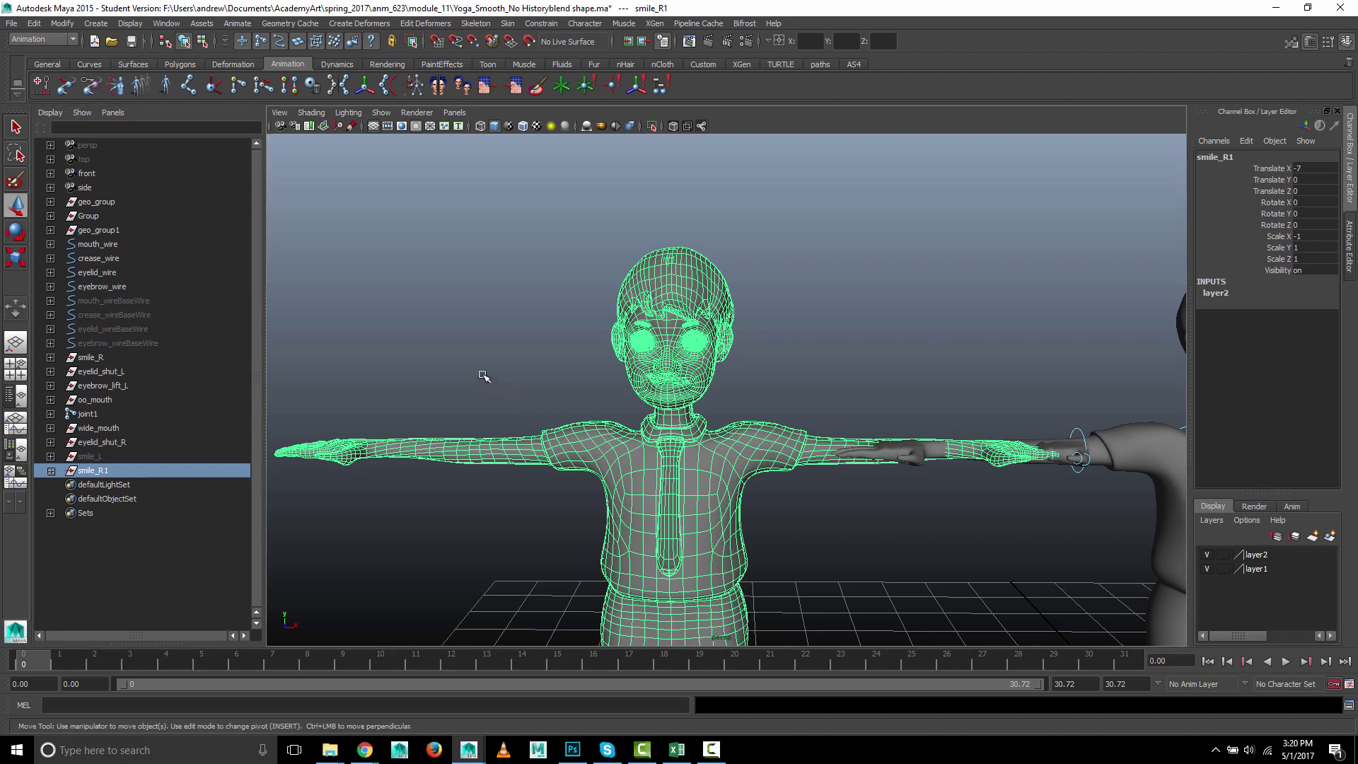
left_click_drag(486, 371, 422, 404, "alt")
right_click_drag(422, 404, 655, 405, "alt")
middle_click_drag(767, 354, 852, 385, "alt")
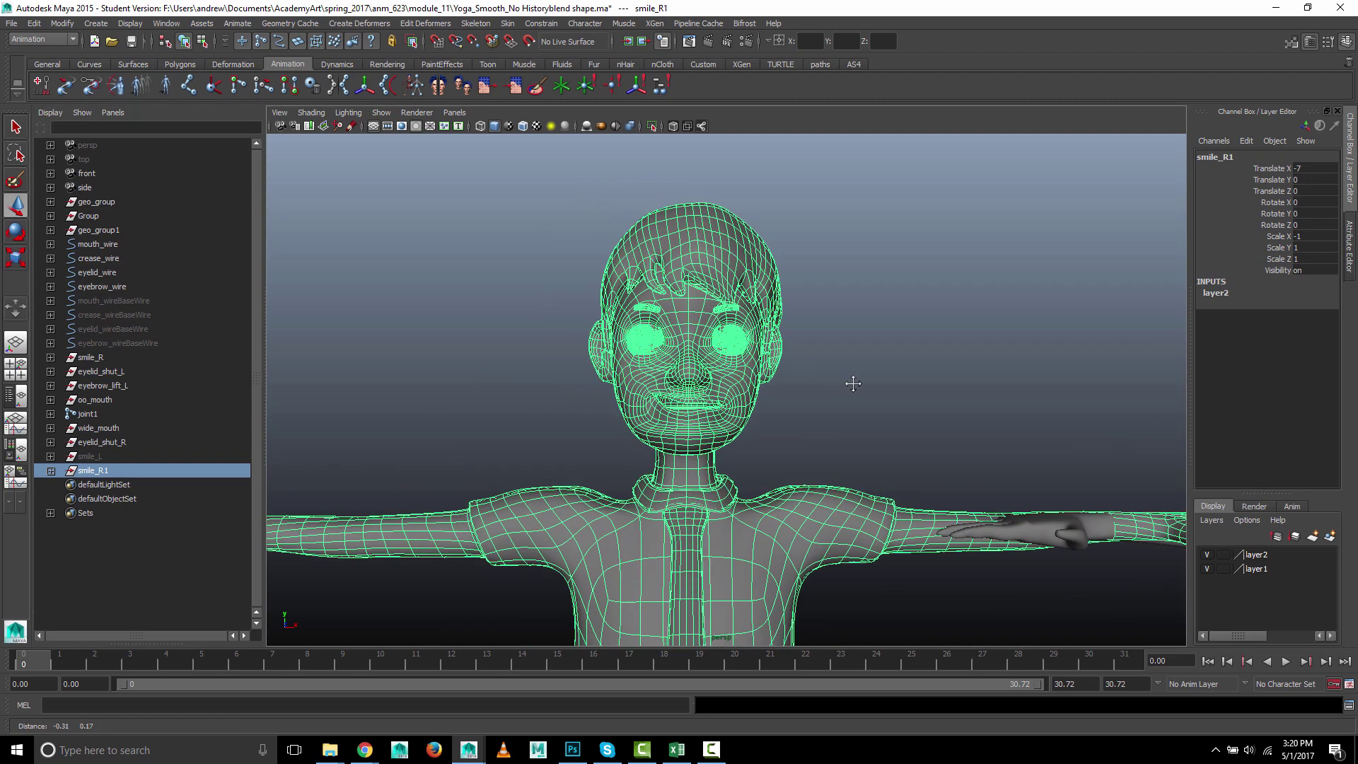
left_click(89, 456)
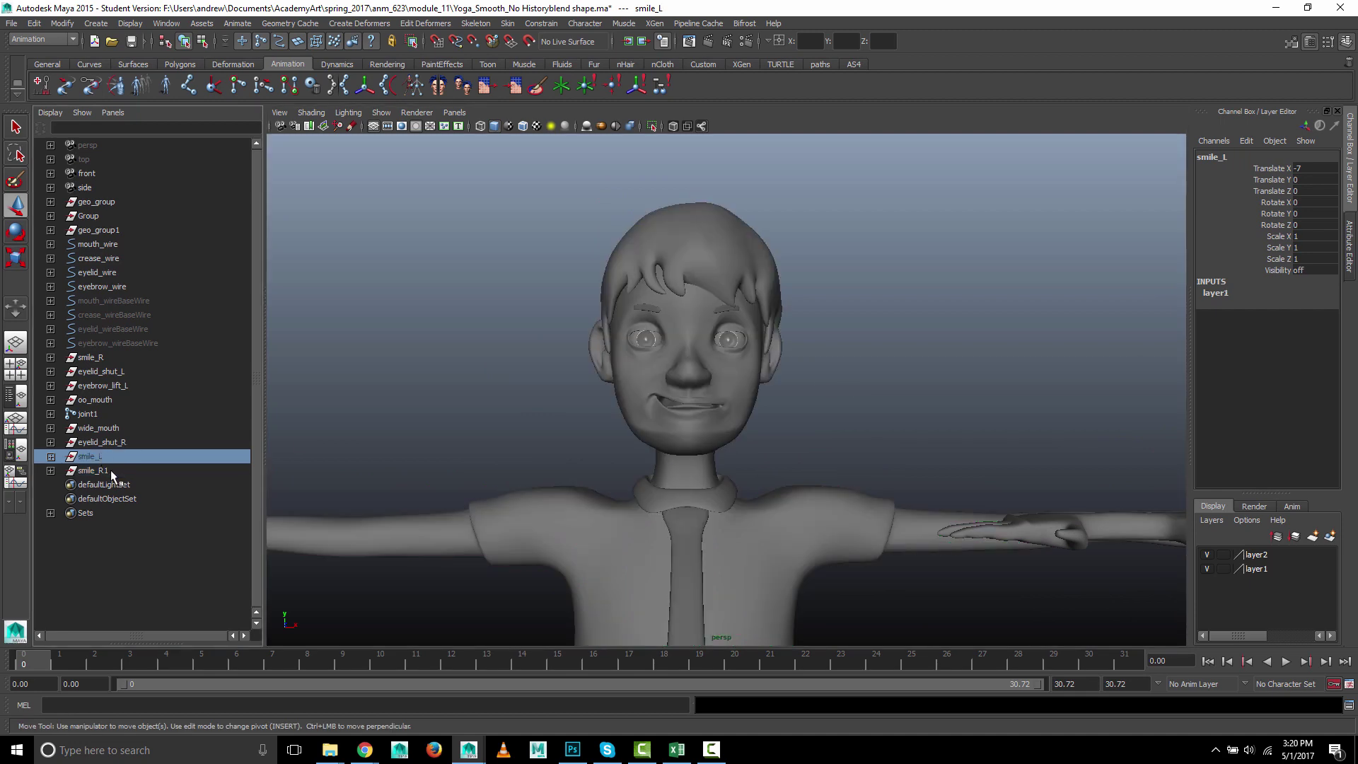
left_click(111, 471)
left_click(104, 458)
left_click(99, 471)
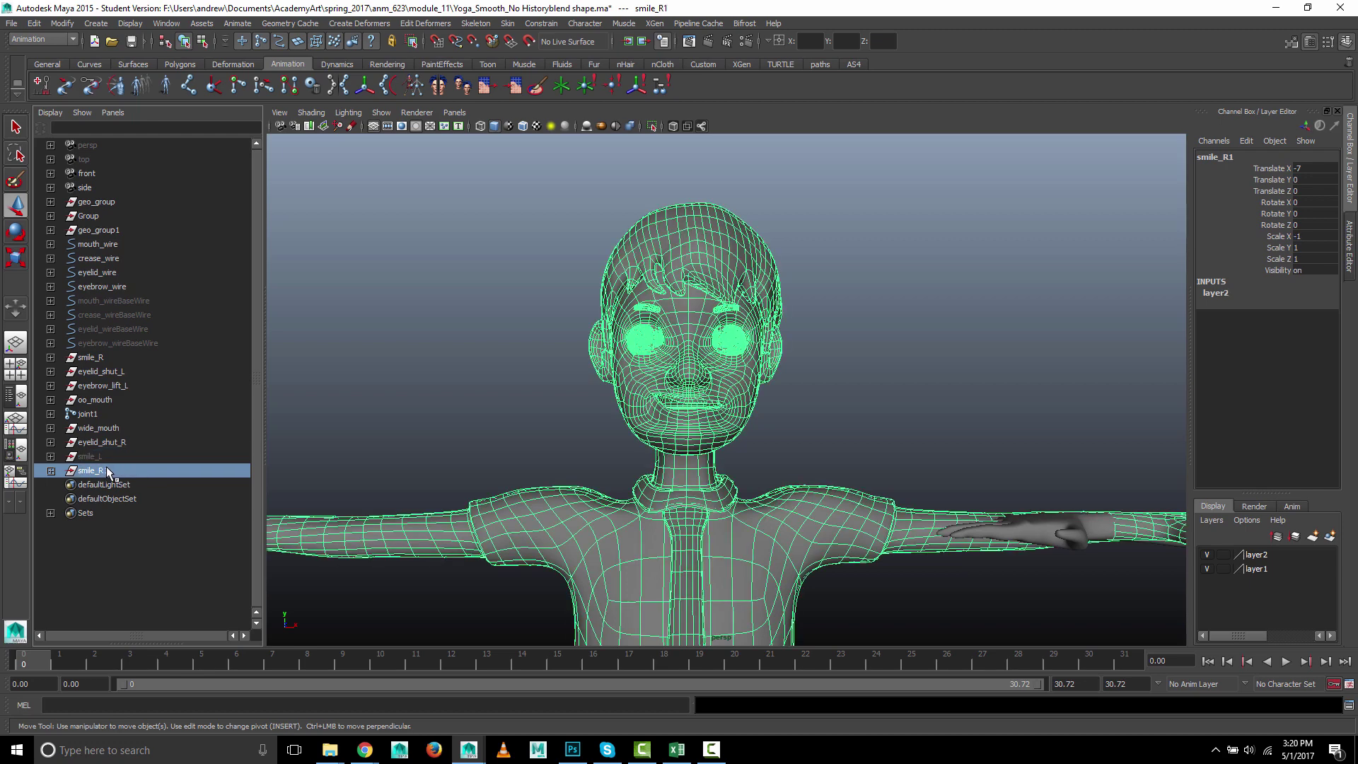
- Expand the smile_R1 group and select its geo_body mesh
left_click(51, 470)
scroll(123, 489, "down", 1)
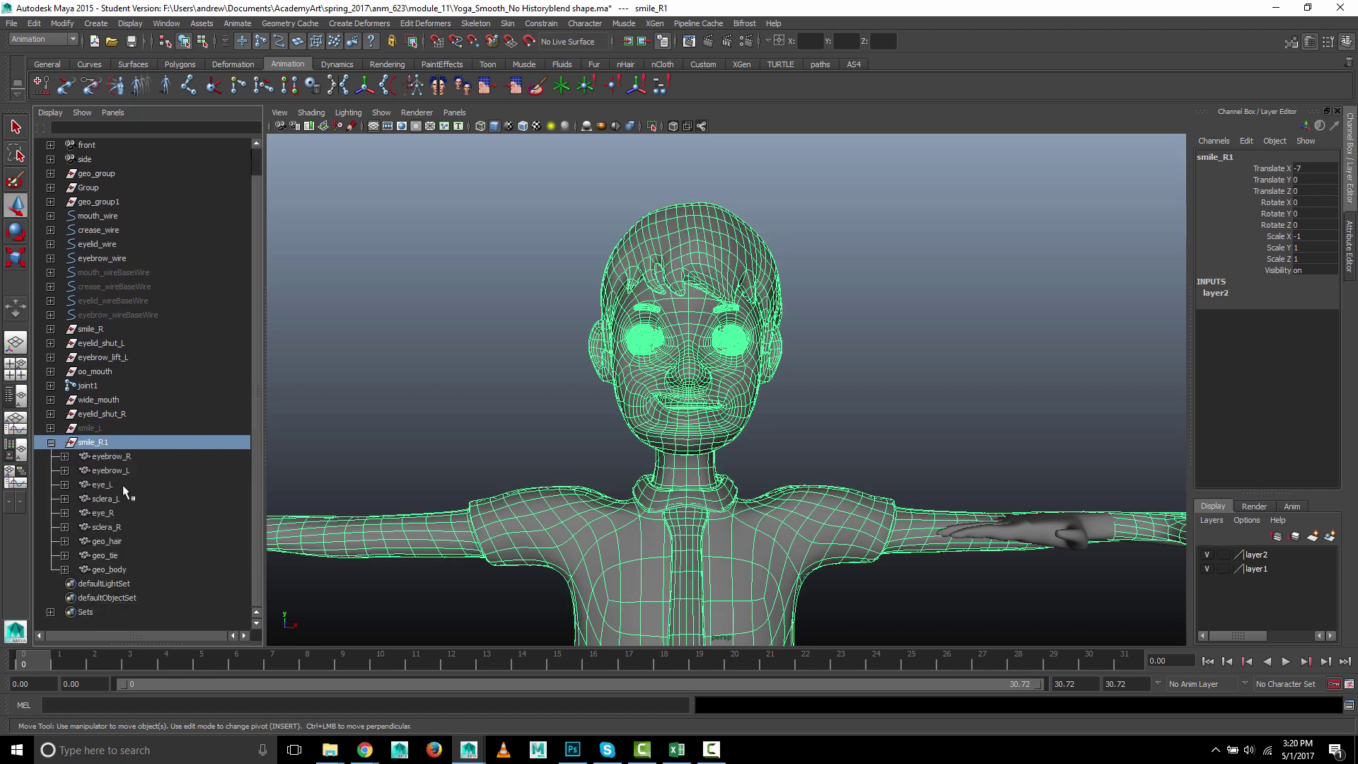
left_click(117, 567)
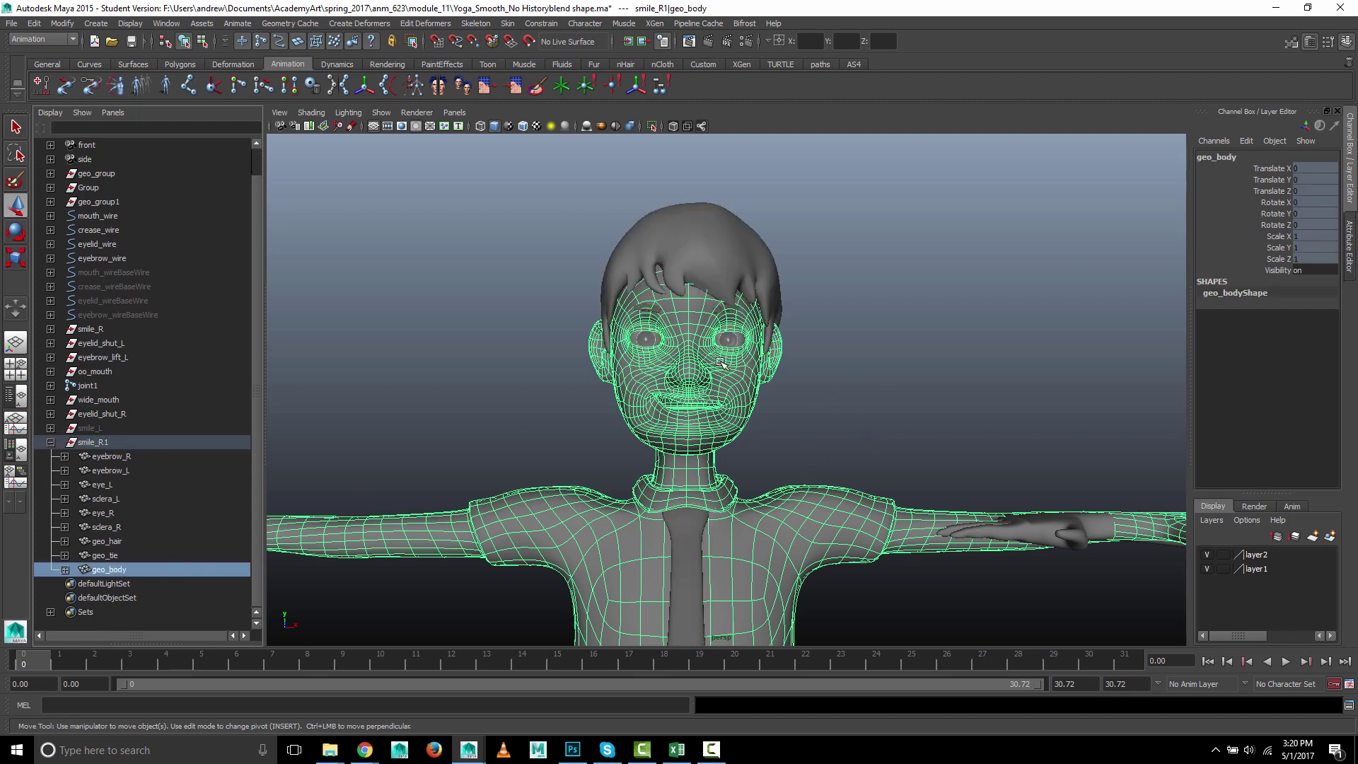
middle_click_drag(825, 418, 245, 388, "alt")
middle_click_drag(859, 397, 407, 391, "alt")
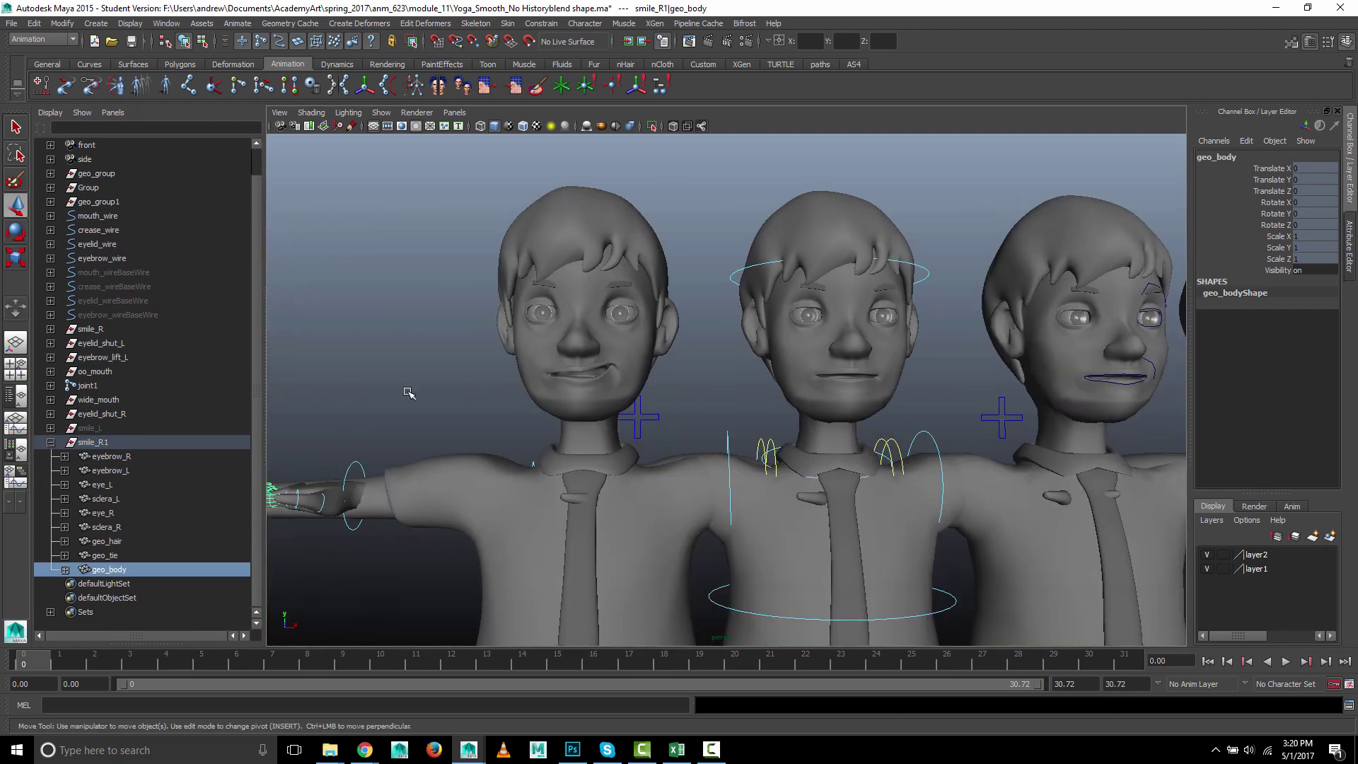
- Create a blend shape with geo_group's geo_body as the target and smile_R1's geo_body as the base
left_click(789, 381)
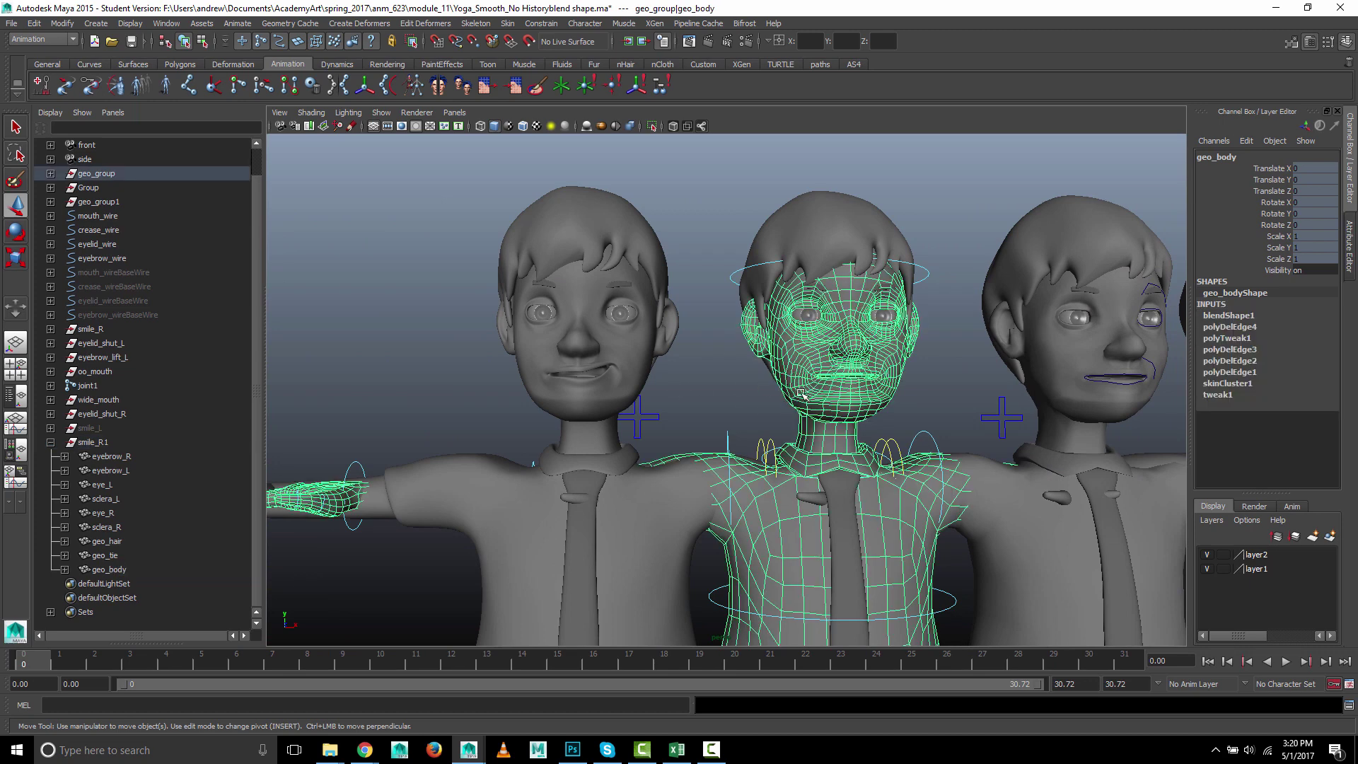
middle_click_drag(419, 368, 1016, 392, "alt")
middle_click_drag(731, 380, 878, 387, "alt")
middle_click_drag(992, 394, 411, 387, "alt")
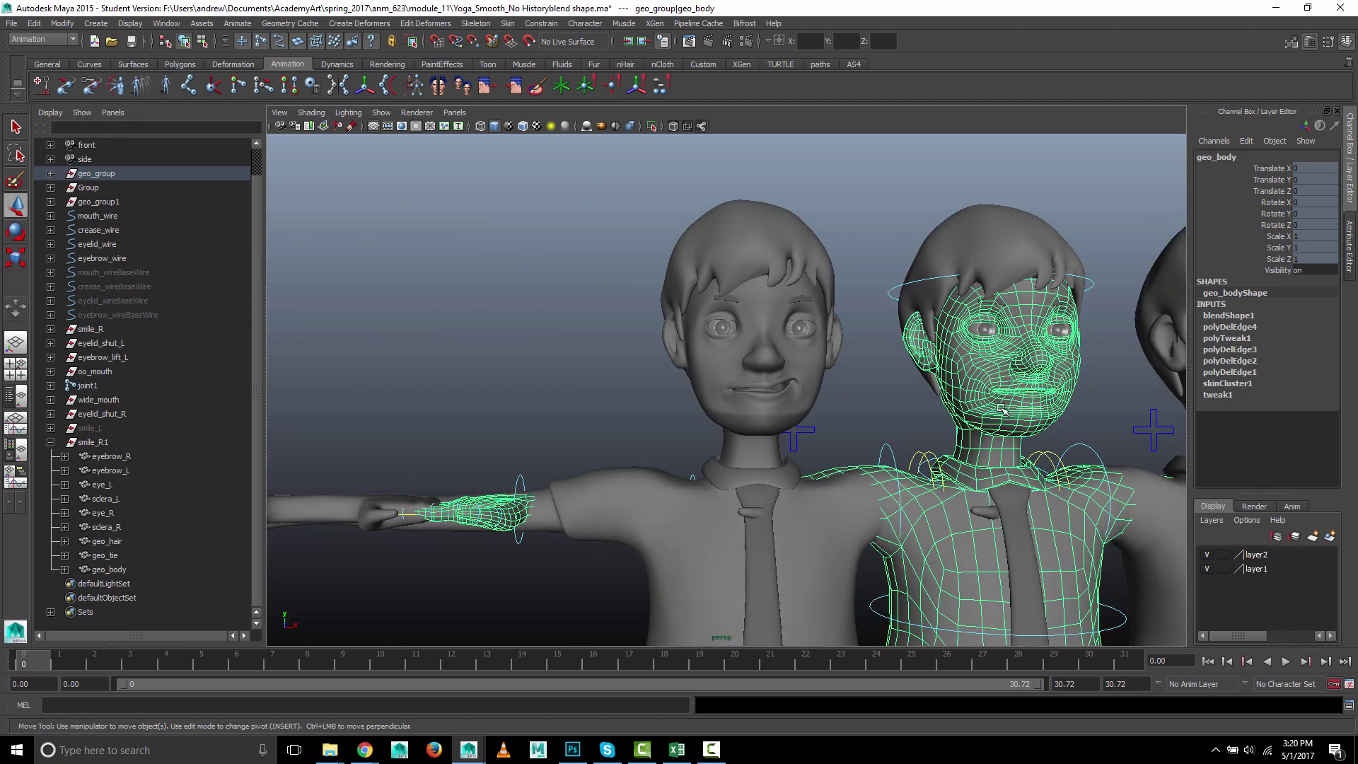
right_click_drag(449, 346, 973, 352, "alt")
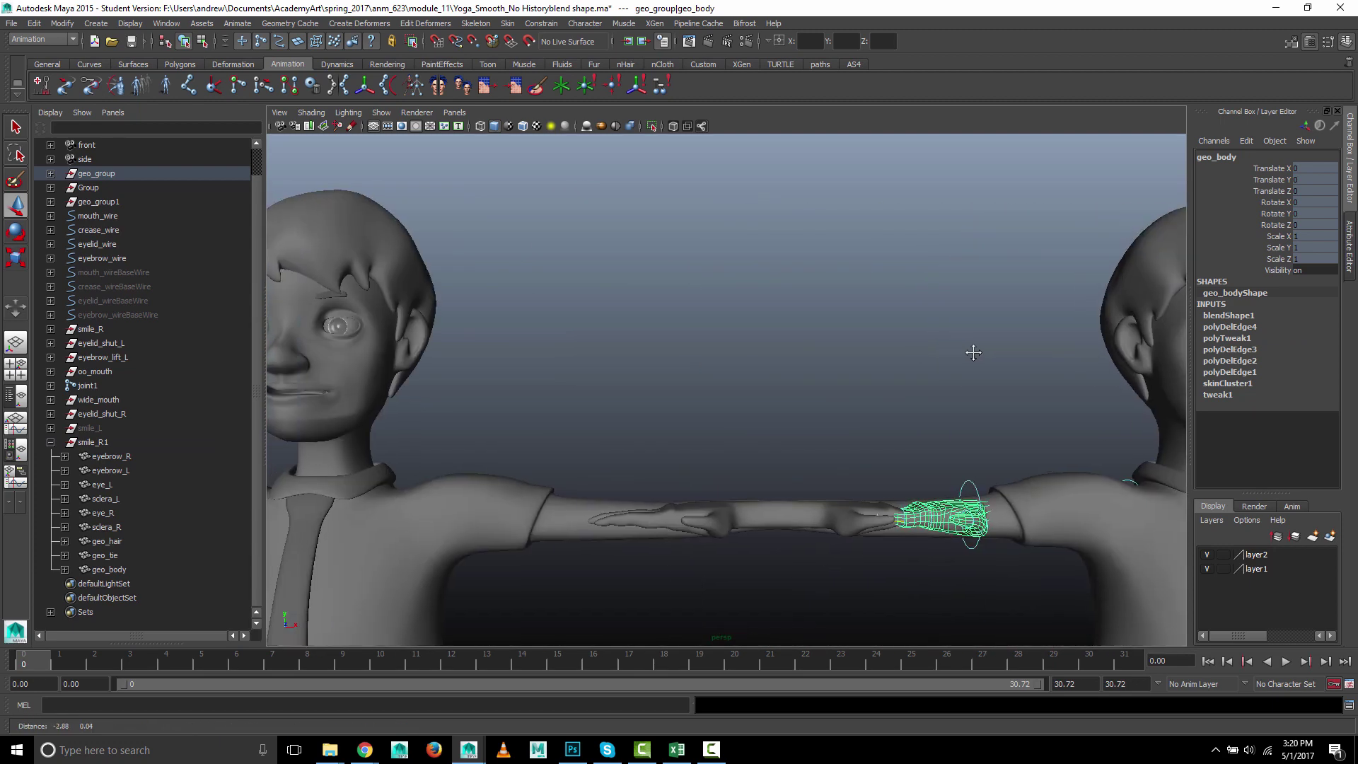
left_click(365, 385)
middle_click_drag(540, 389, 828, 389, "alt")
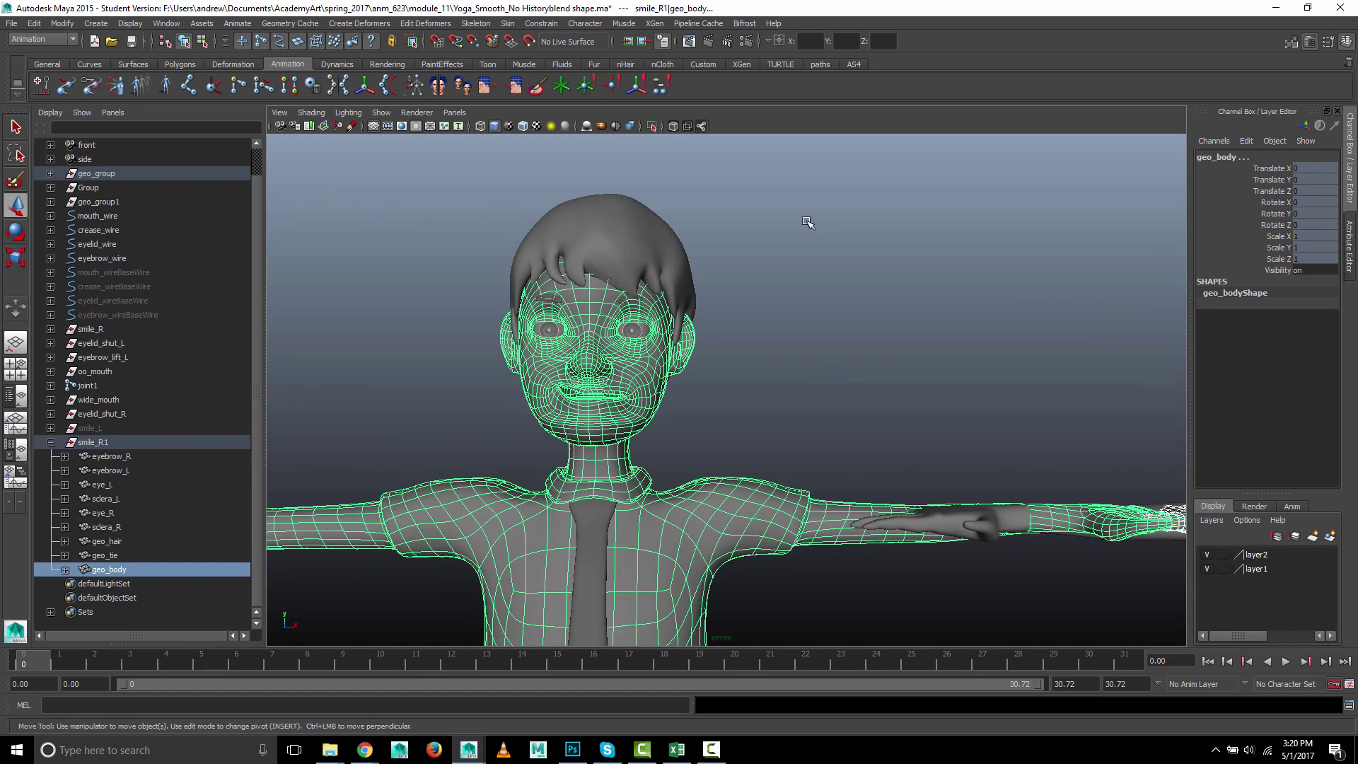
left_click(359, 23)
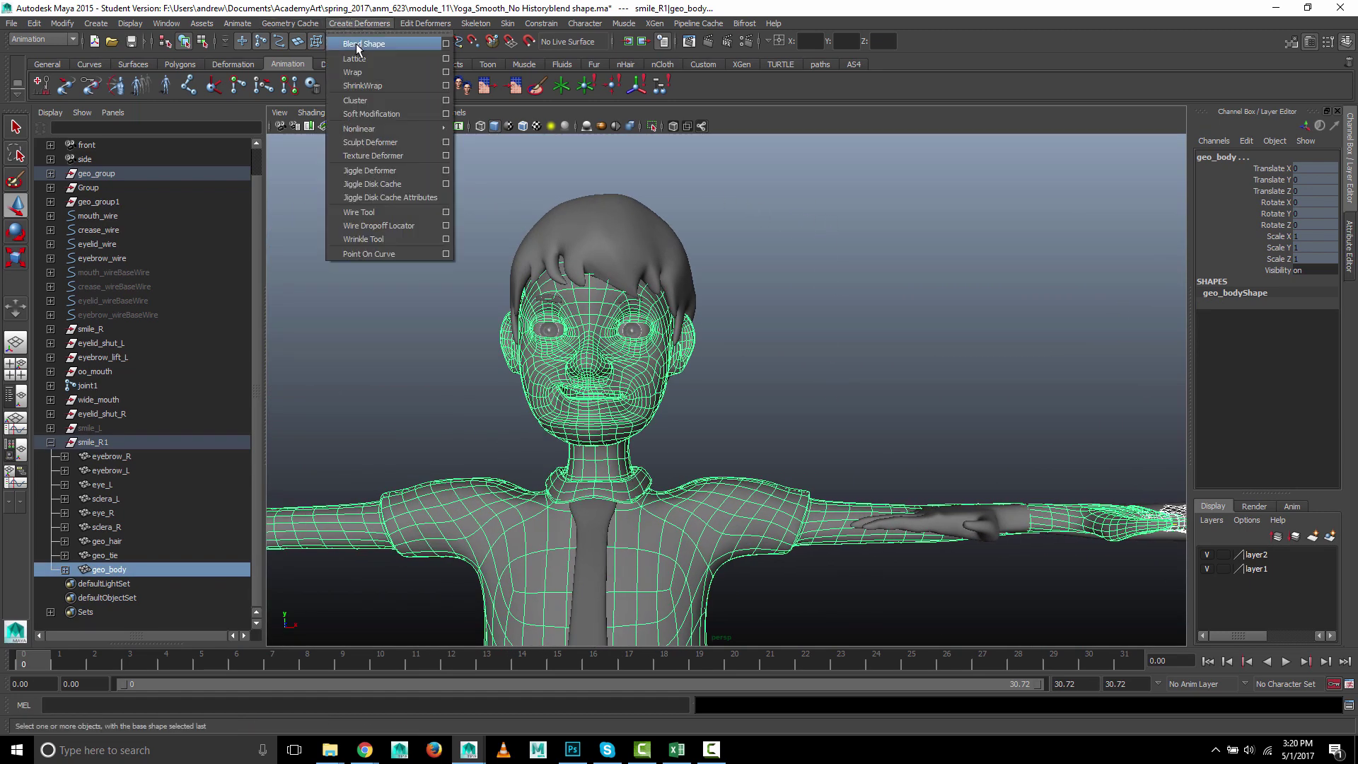
left_click(358, 45)
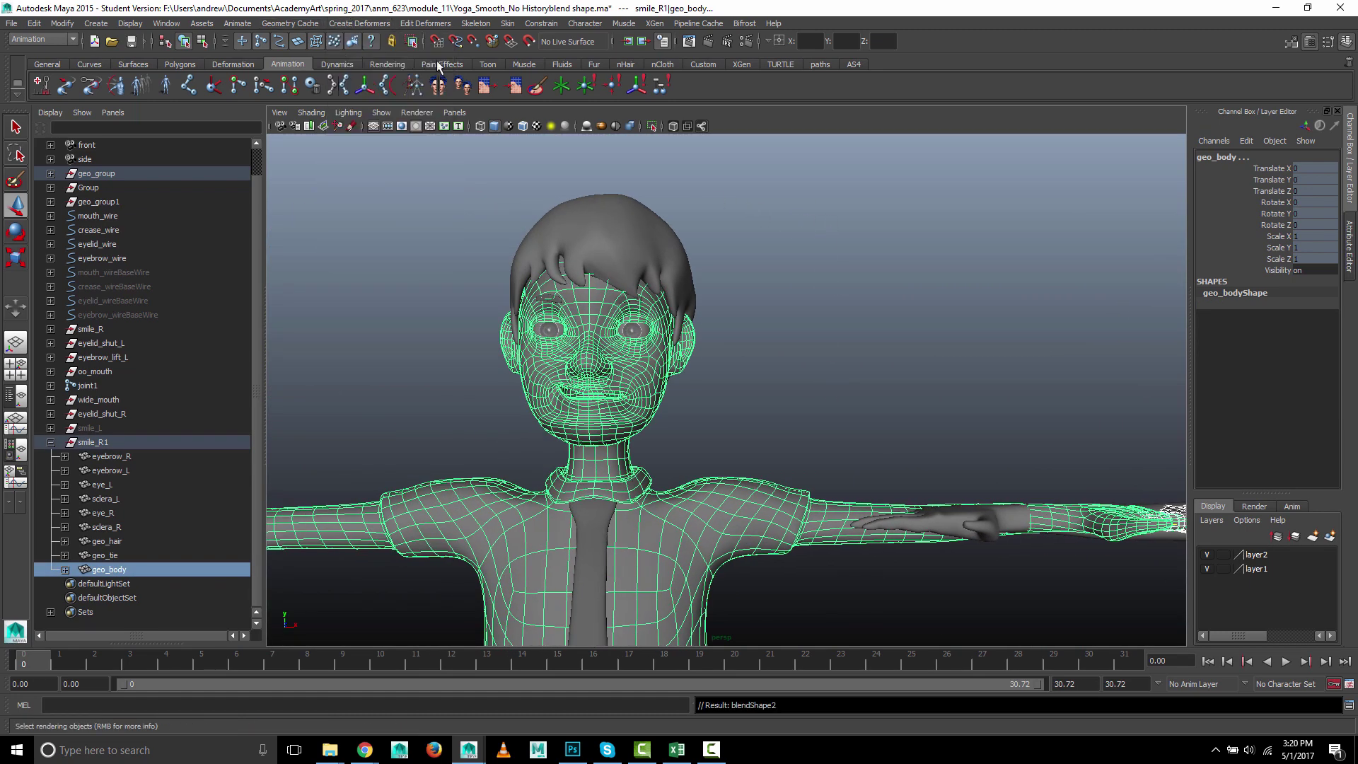
left_click(813, 295)
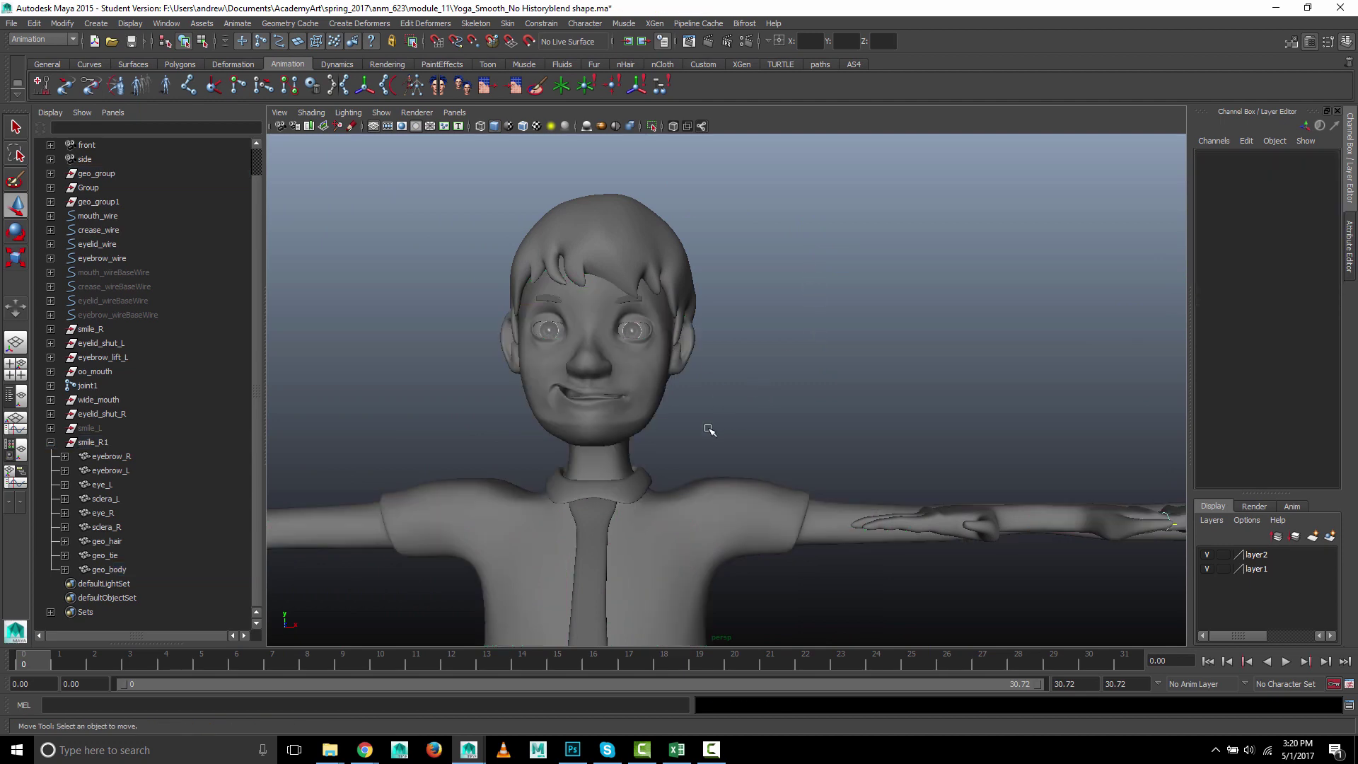
- Test the geo_body weight of the new blend shape on smile_R1's body and set it to 1
left_click(657, 382)
left_click(1235, 316)
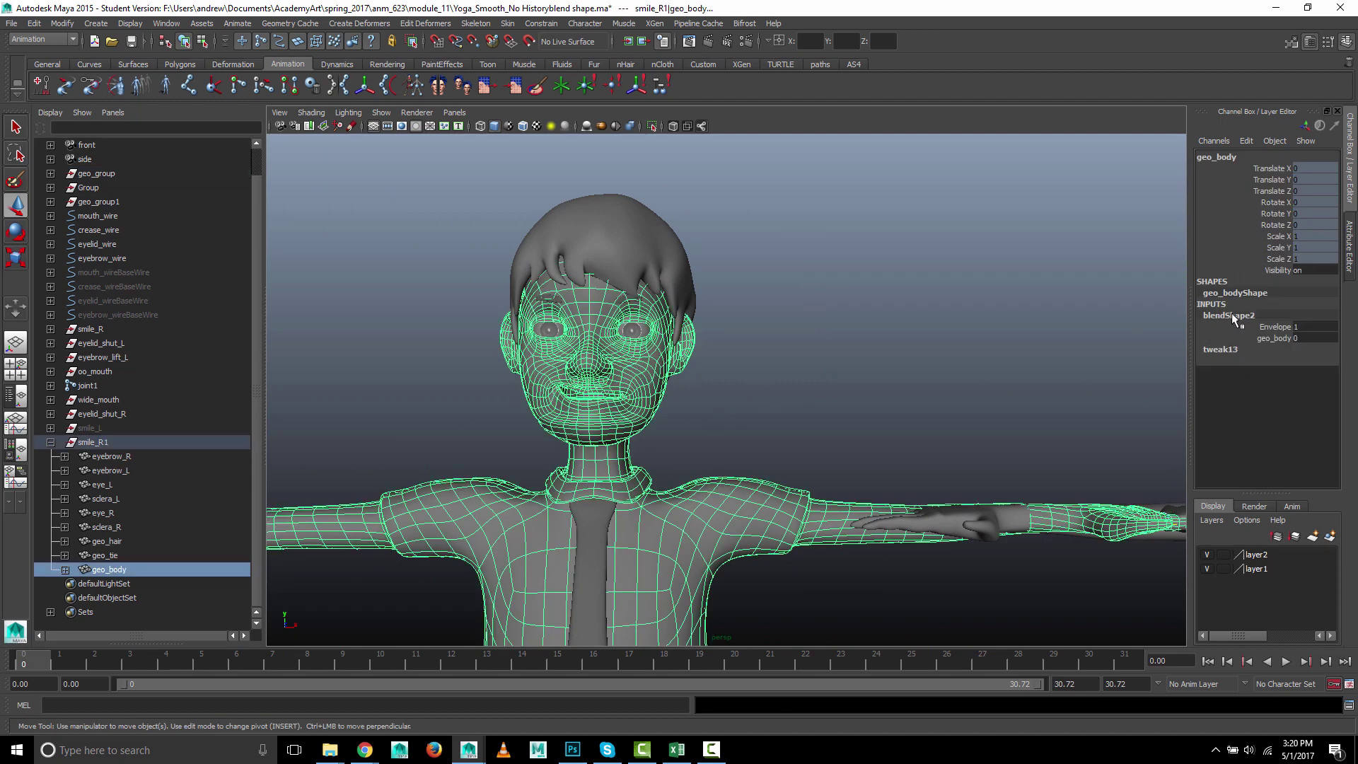
left_click(1273, 338)
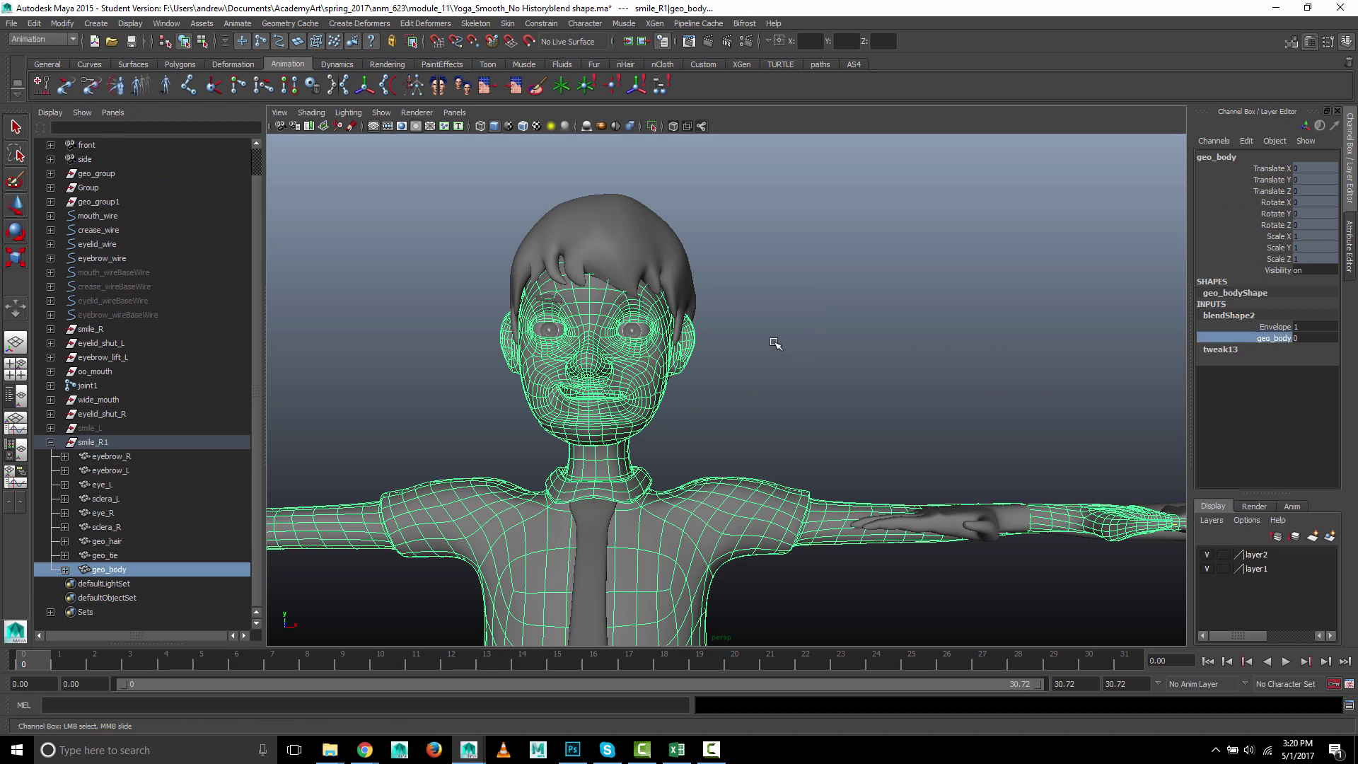
middle_click_drag(778, 343, 911, 333)
middle_click_drag(1036, 332, 630, 333)
middle_click_drag(820, 333, 1225, 328)
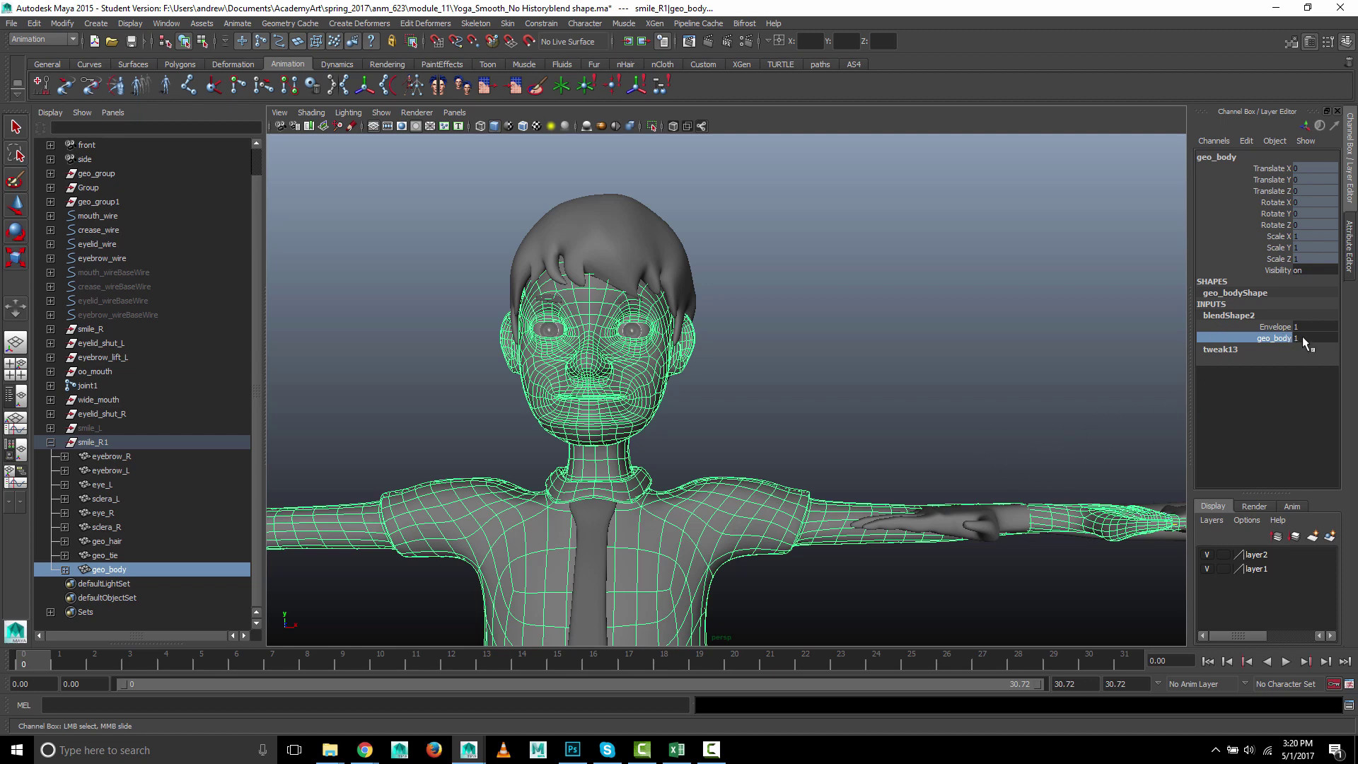
left_click(841, 361)
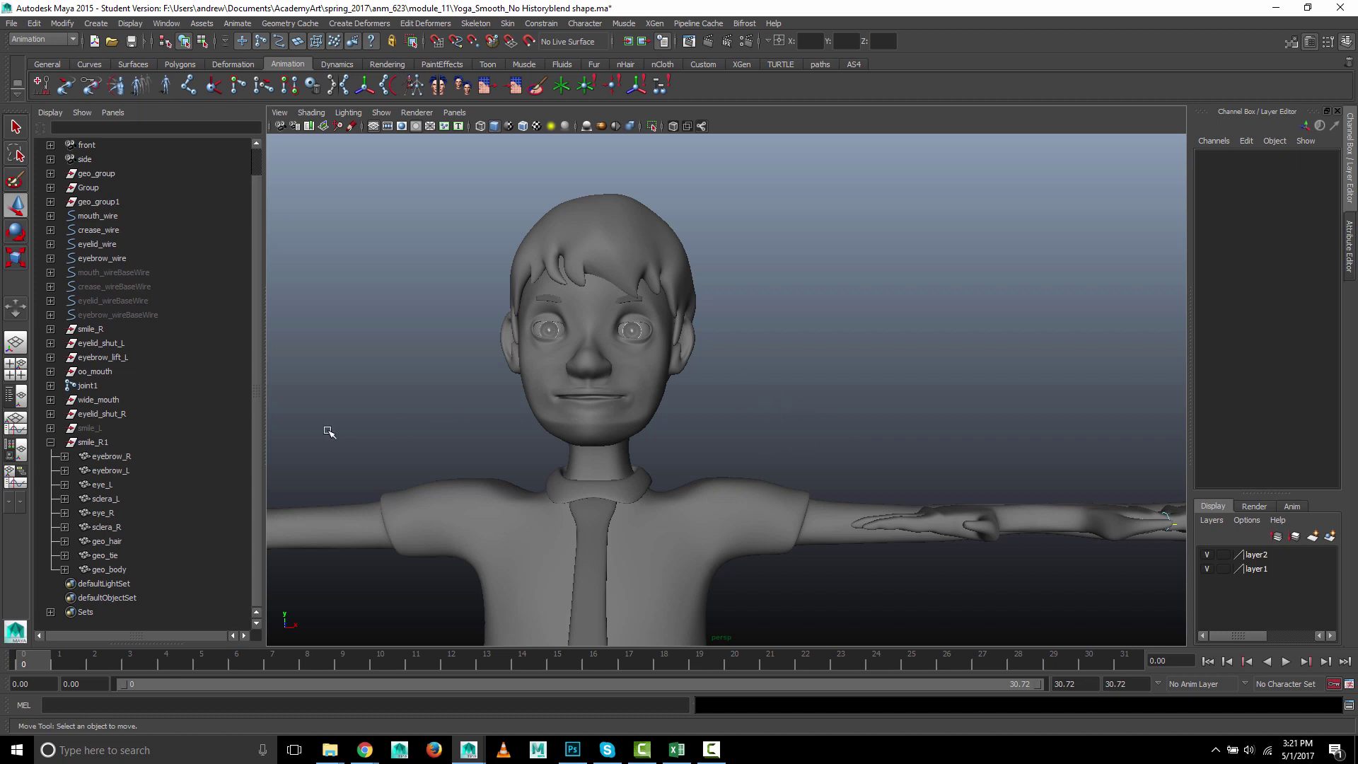
- Expand the smile_L group, turn its visibility on, and switch the viewport to wireframe display
left_click(50, 428)
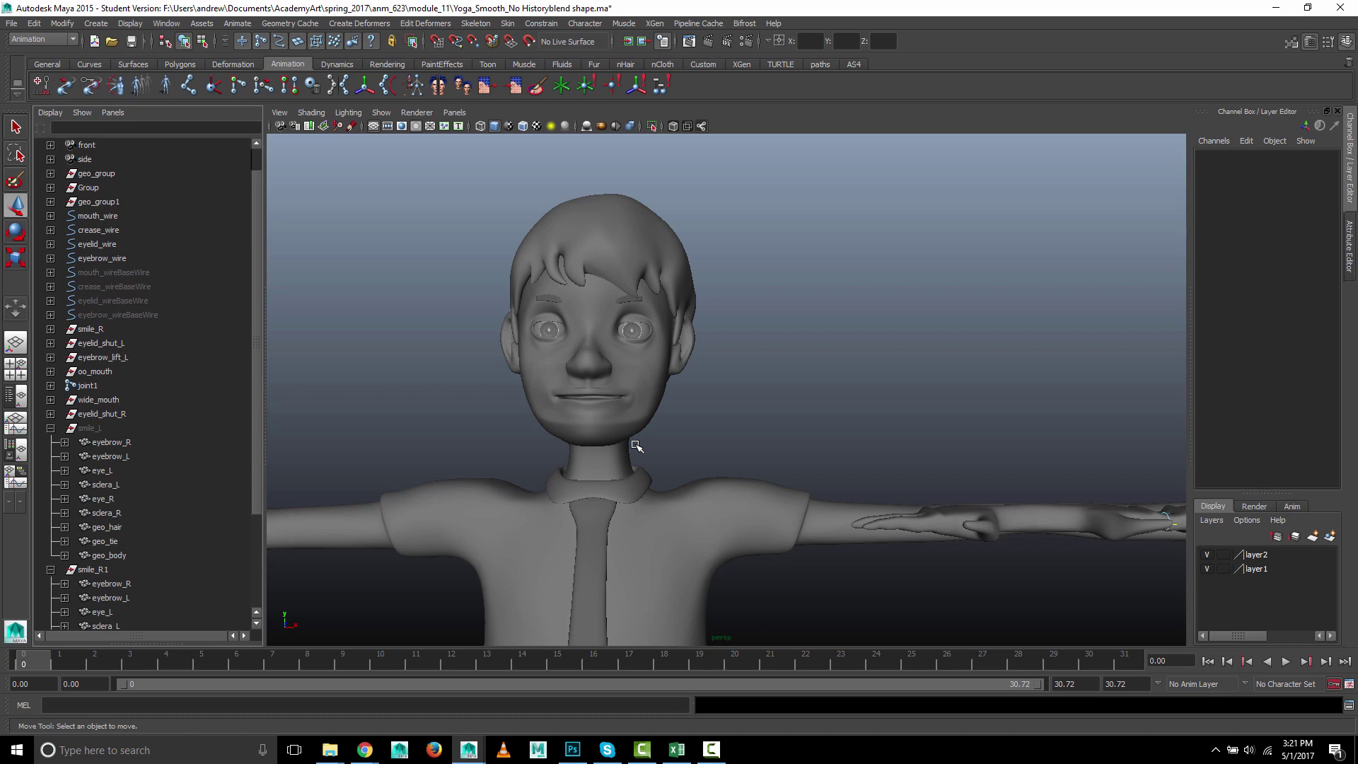
left_click(141, 426)
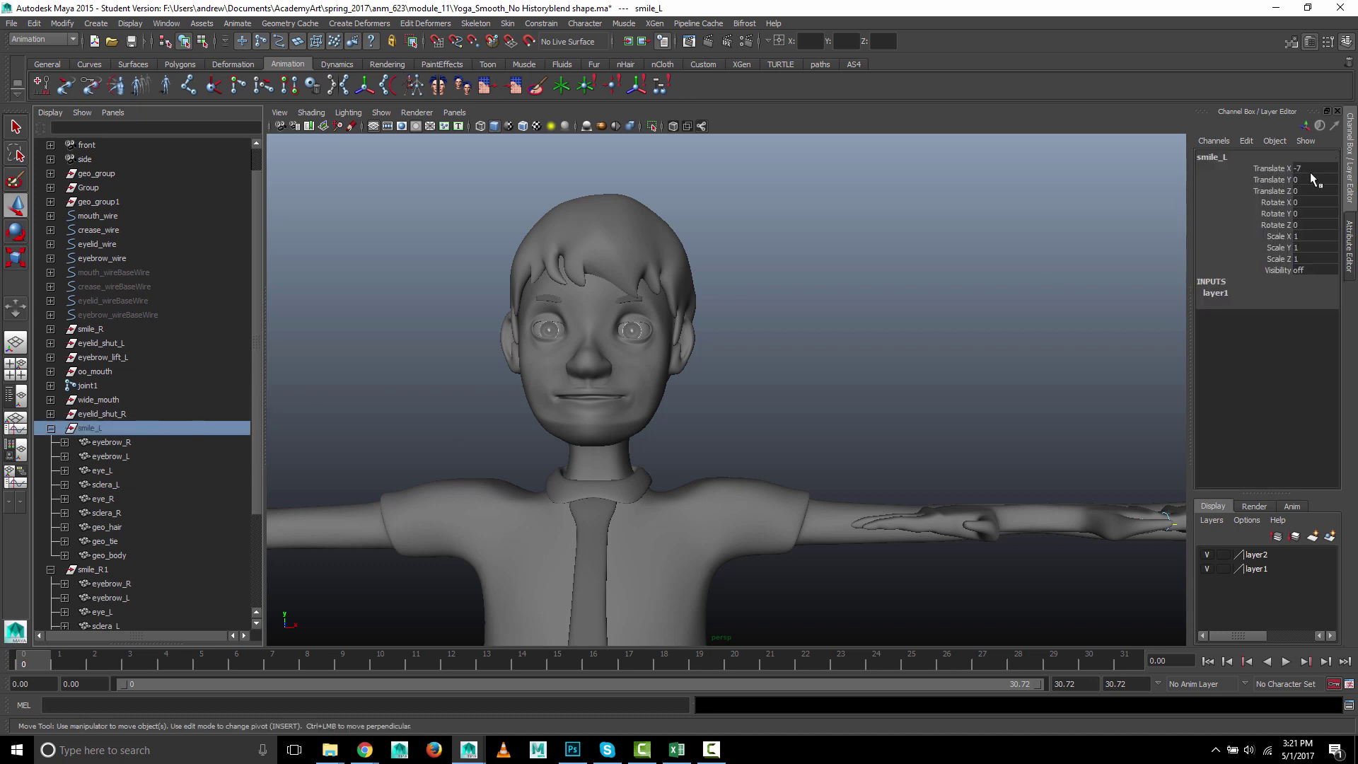
left_click(1315, 270)
key("Return")
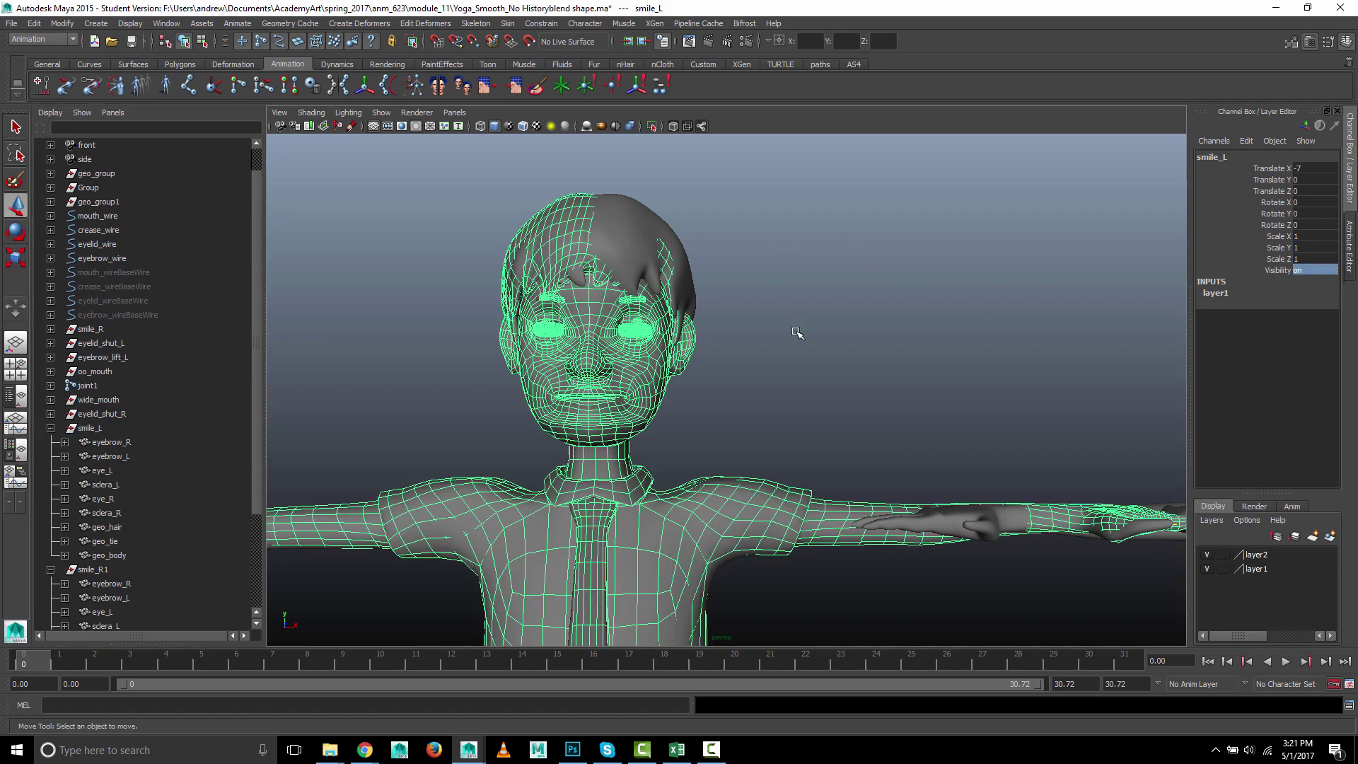
left_click(779, 342)
key("4")
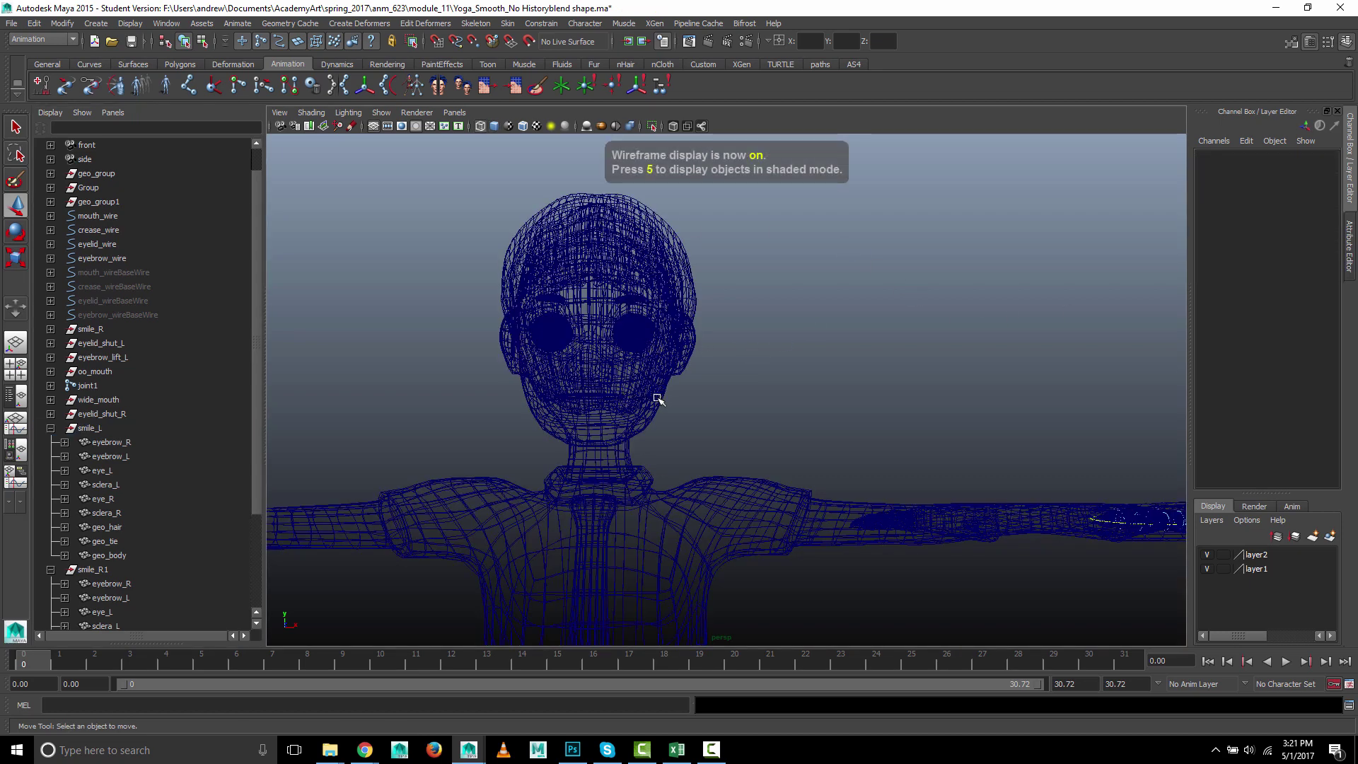
- Return the viewport to shaded display and hide the smile_L group
right_click_drag(481, 356, 789, 359, "alt")
mouse_move(790, 358)
left_mouse_down("alt")
mouse_move(651, 354)
mouse_move(764, 340)
mouse_move(624, 346)
left_mouse_up("alt")
key("5")
scroll(620, 364, "down", 6)
left_click_drag(604, 400, 568, 405, "alt")
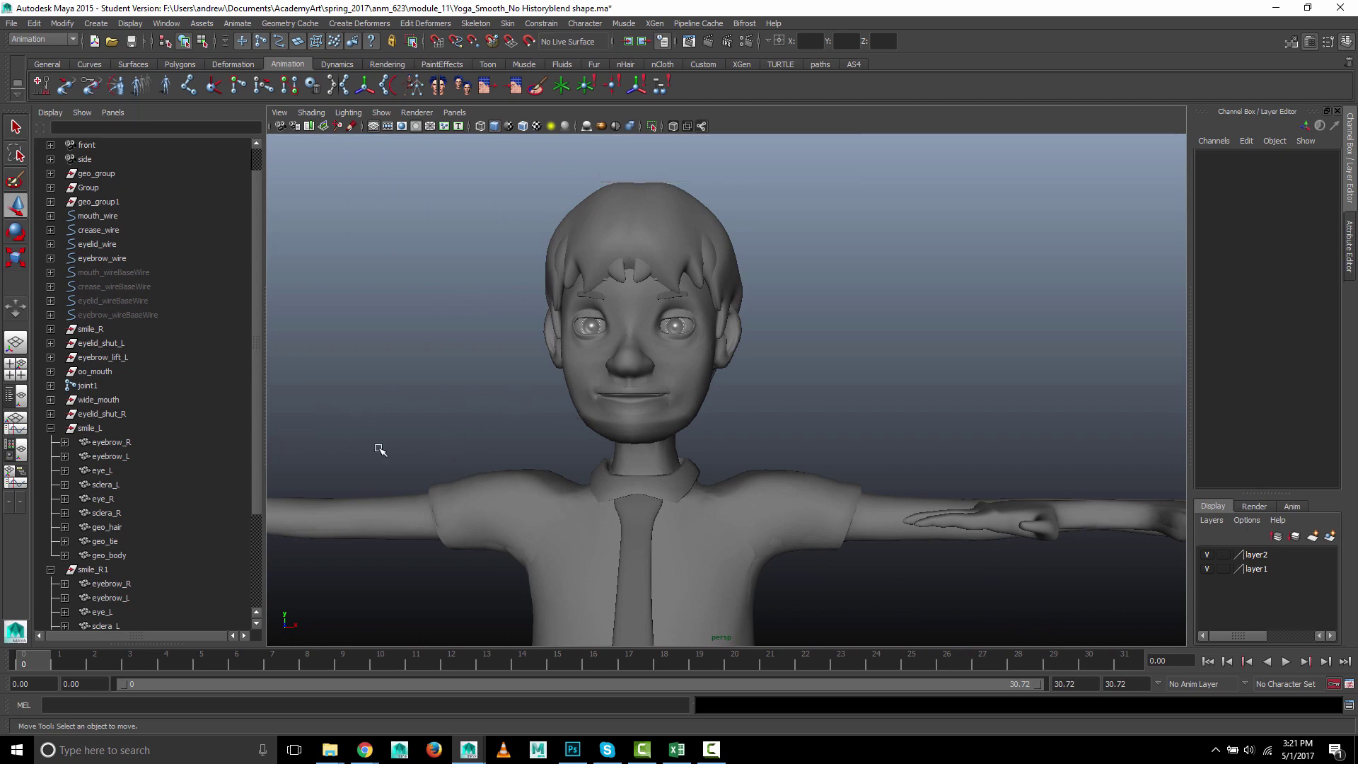
left_click(149, 429)
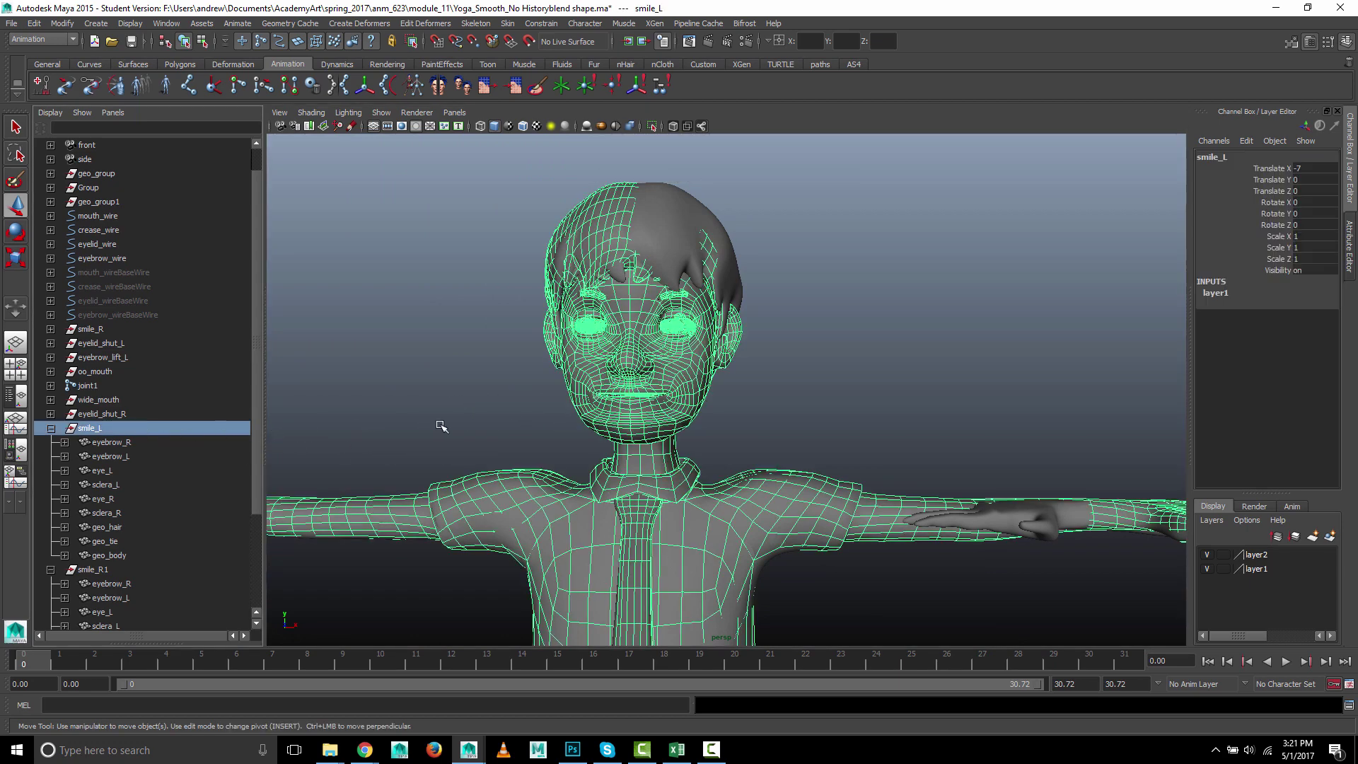
key("ctrl+h")
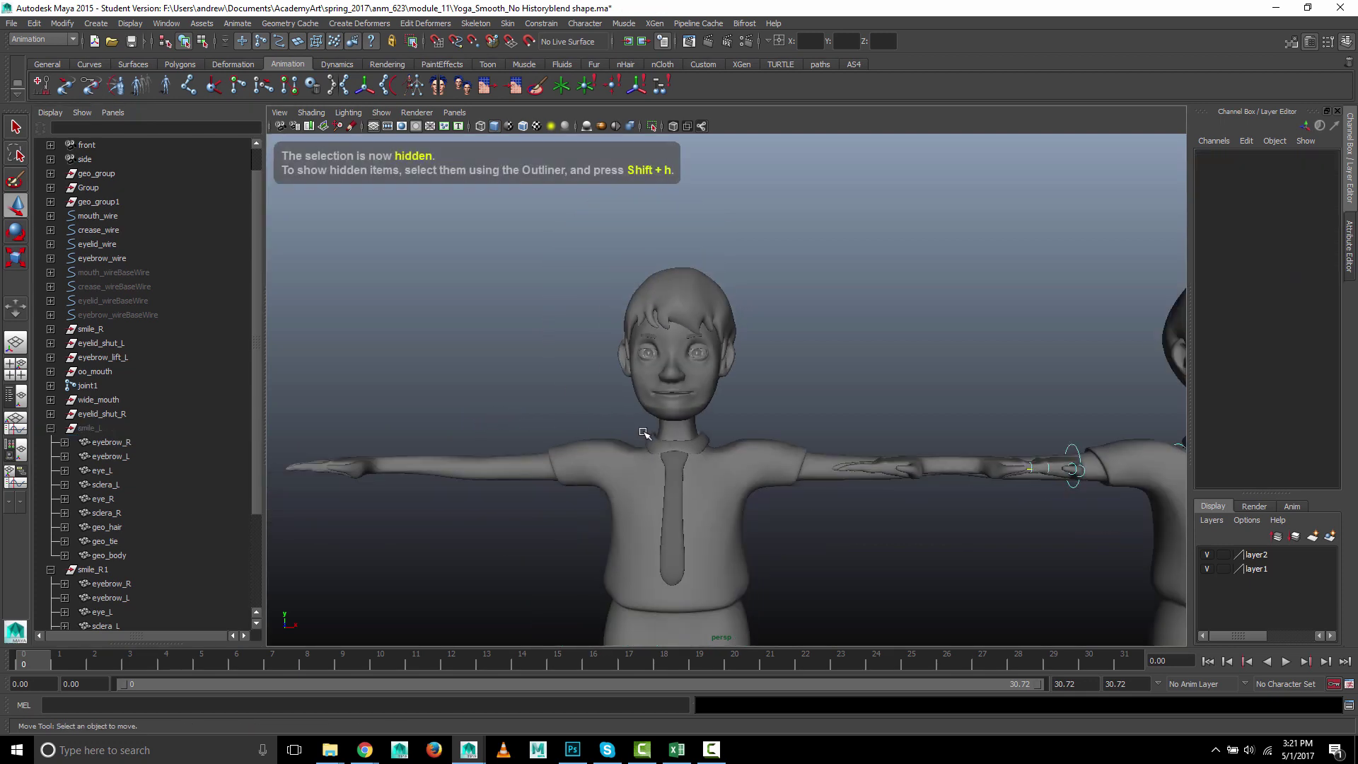
- Preview the blendShape2 geo_body weight on smile_R1's body between 0 and 1, ending at 1
scroll(163, 545, "down", 3)
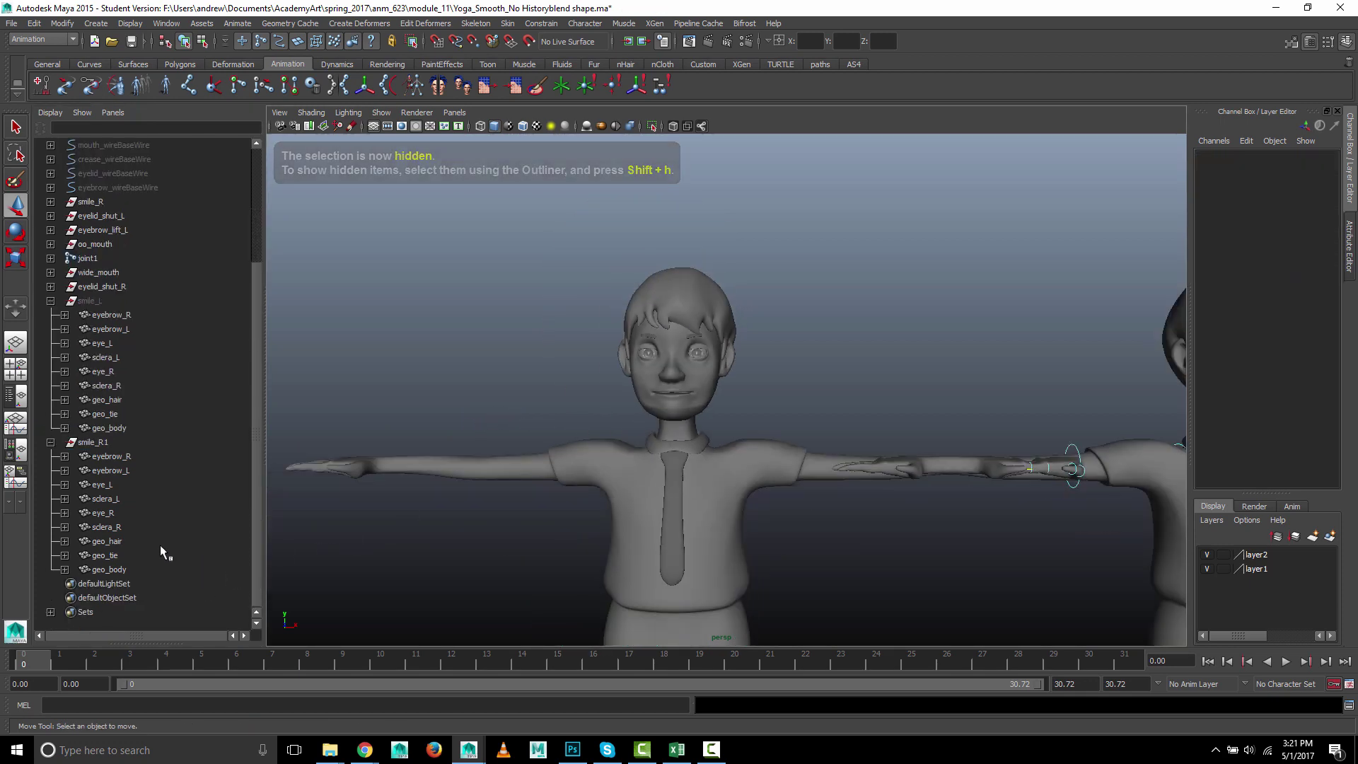
left_click(108, 570)
left_click(1245, 313)
left_click(1274, 338)
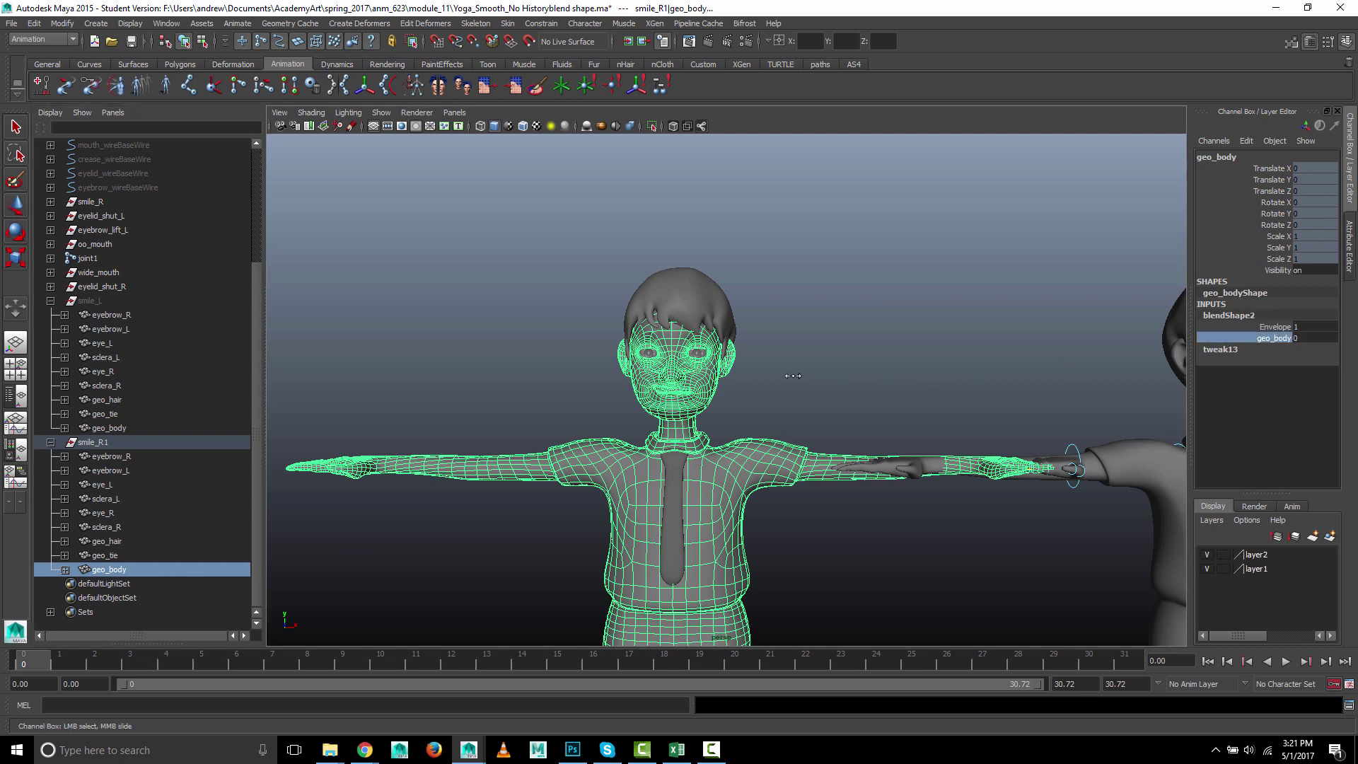
middle_click_drag(809, 376, 1077, 370)
scroll(538, 393, "up", 3)
scroll(538, 393, "up", 2)
left_click(736, 443)
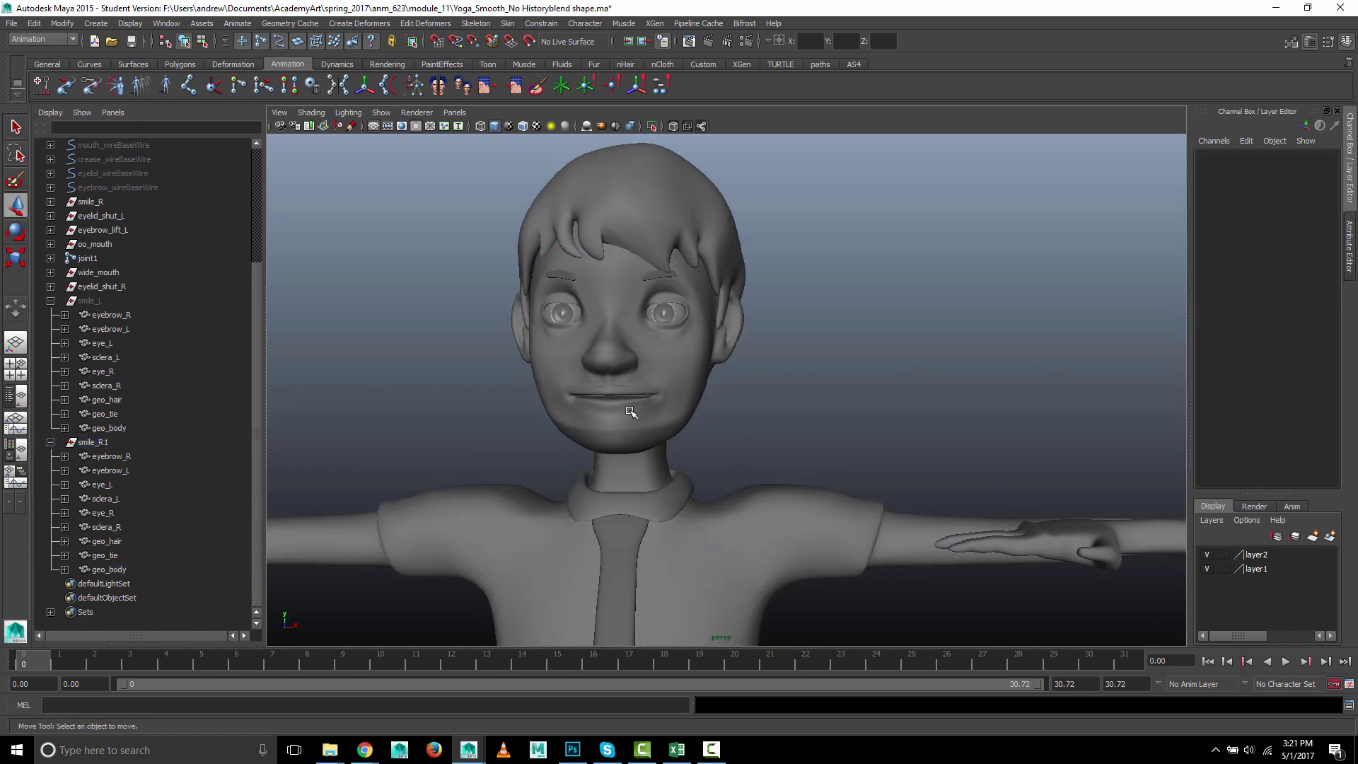
- Create a Wrap deformer on smile_L's geo_body with smile_R1's geo_body as the influence object
left_click(352, 24)
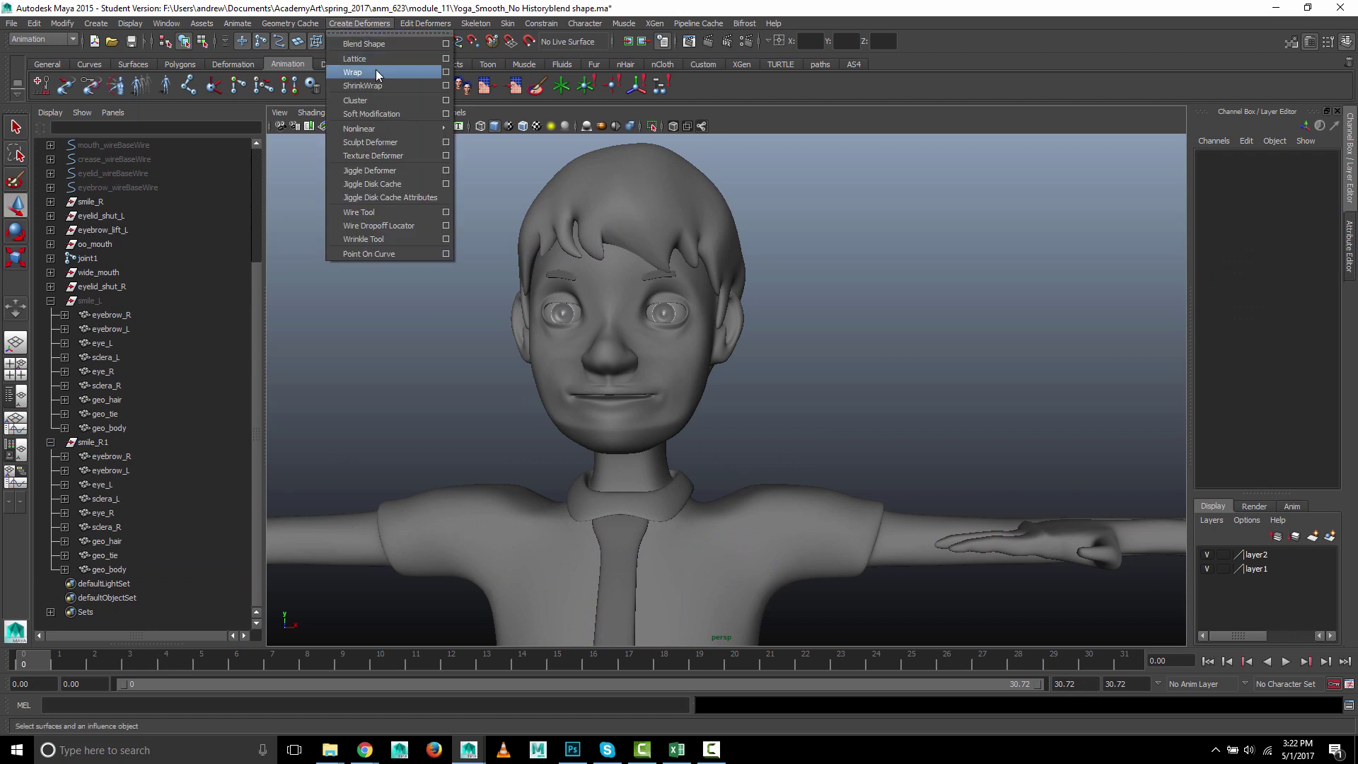
left_click(783, 122)
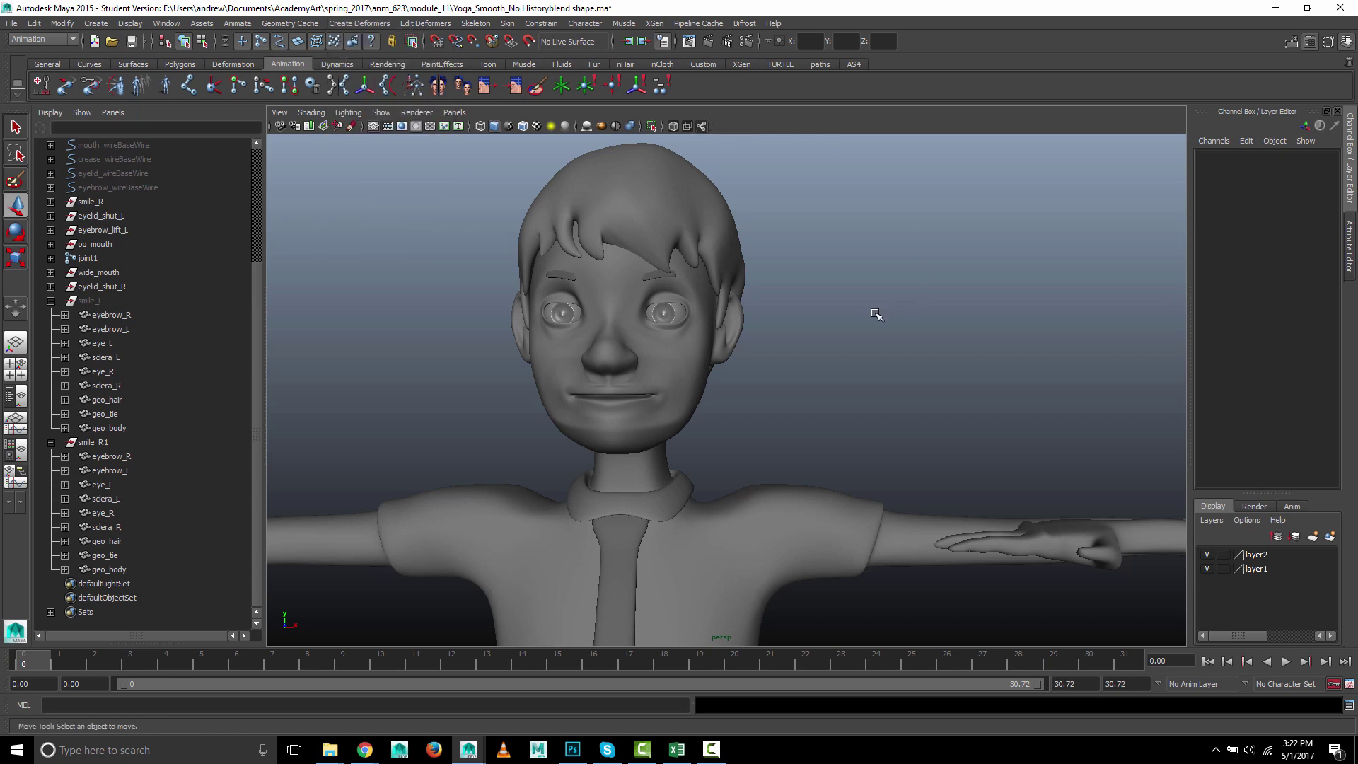
left_click(108, 427)
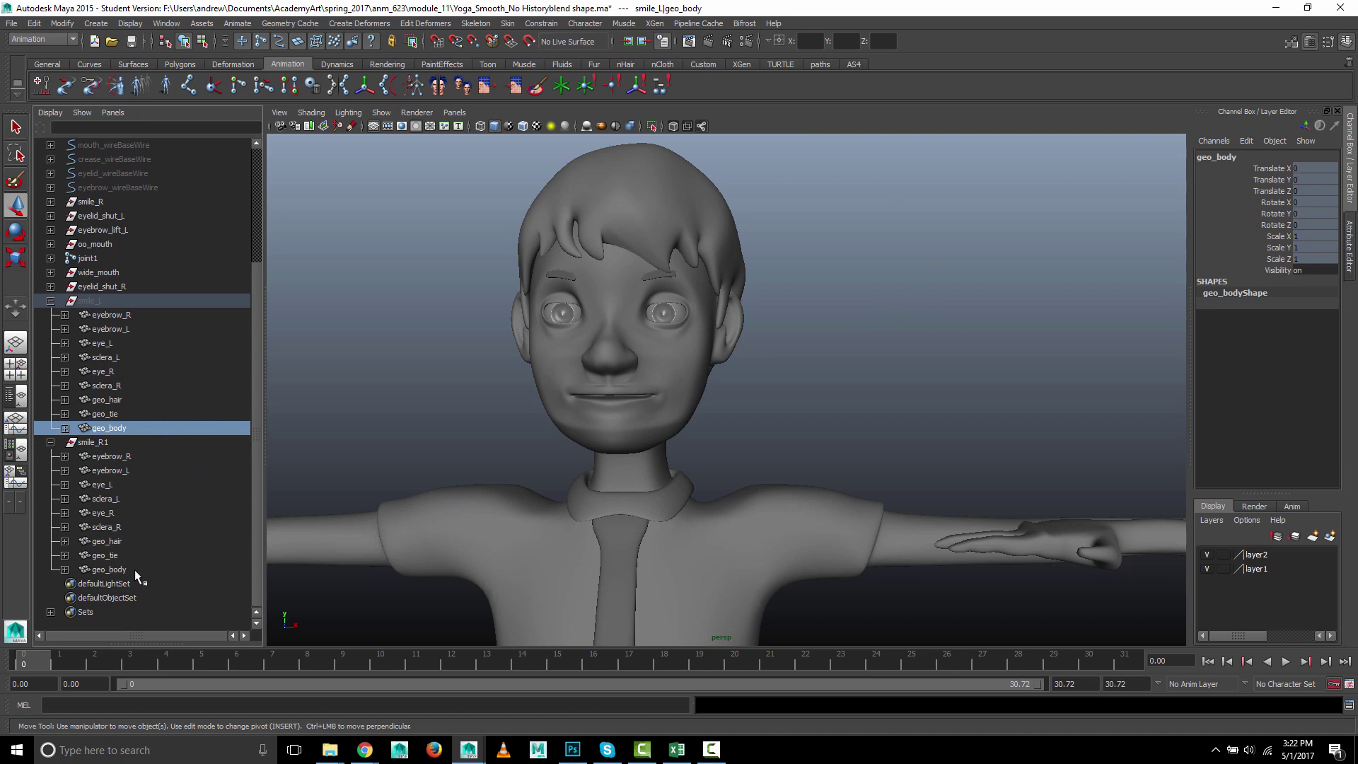
left_click(109, 569, "ctrl")
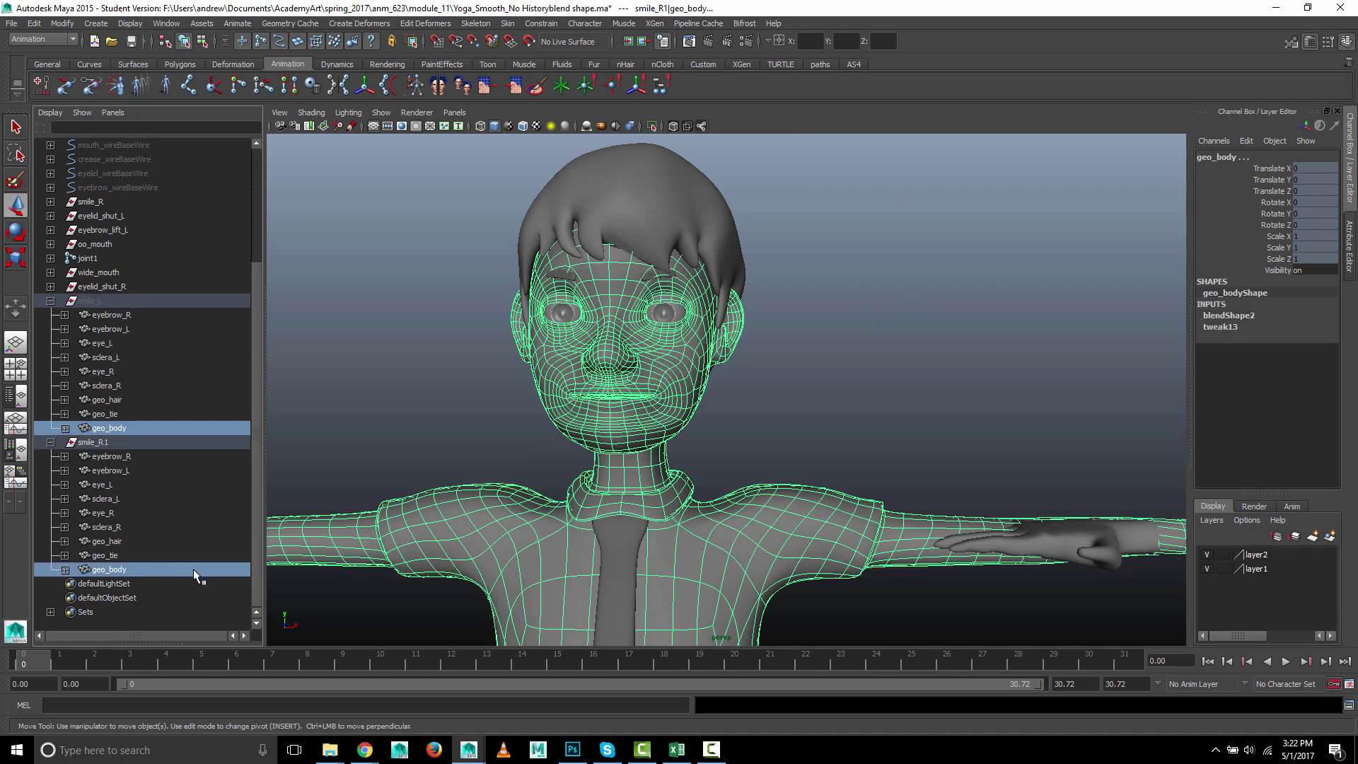
left_click(365, 23)
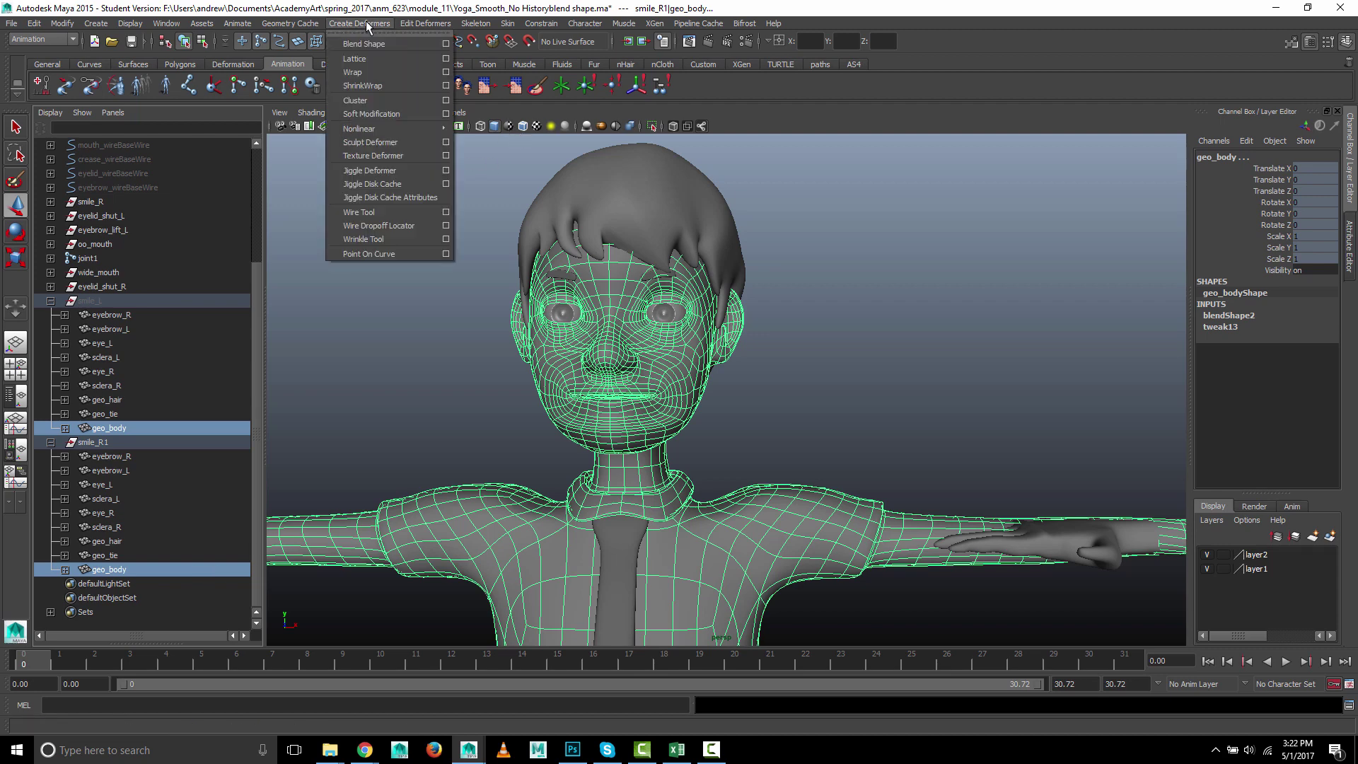
left_click(373, 71)
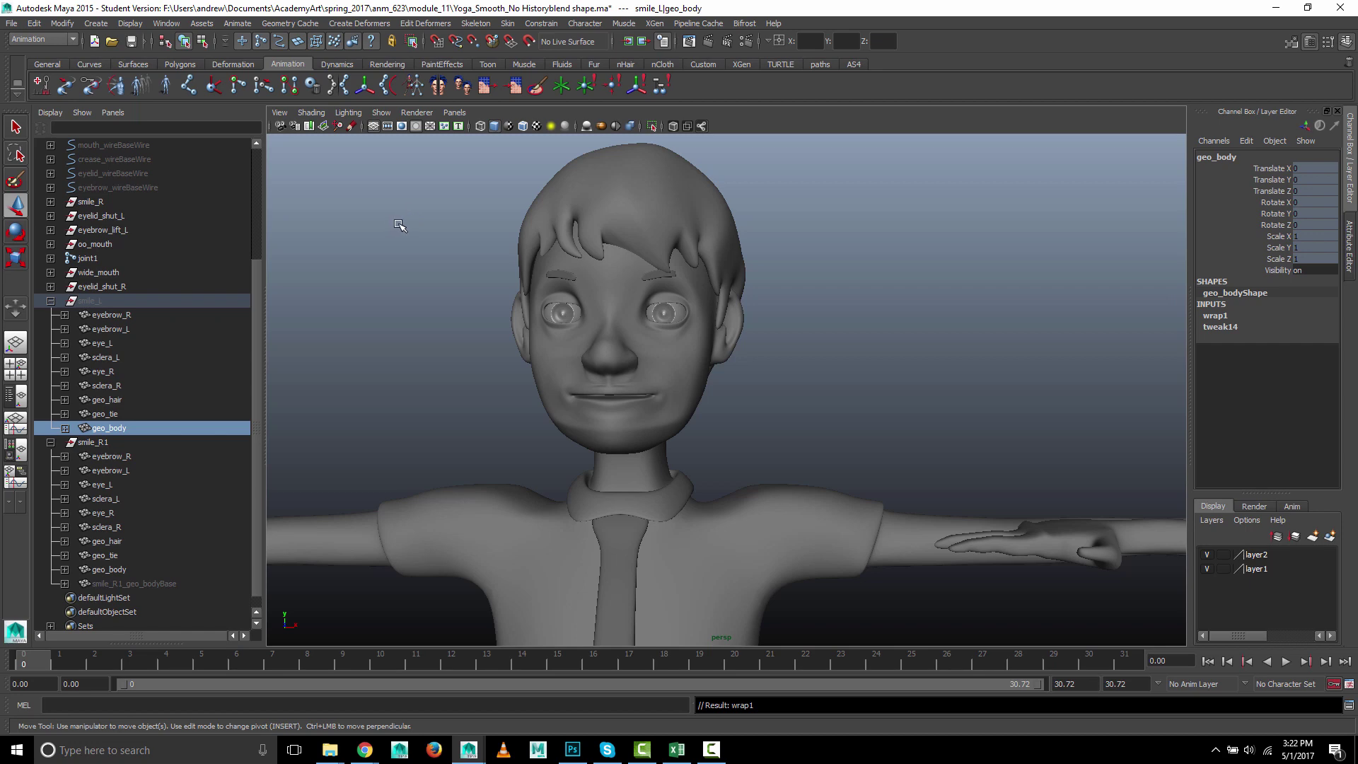
- Lower the blendShape2 geo_body weight on smile_R1's body to bring the mirrored smile back
left_click(400, 263)
left_click(549, 348)
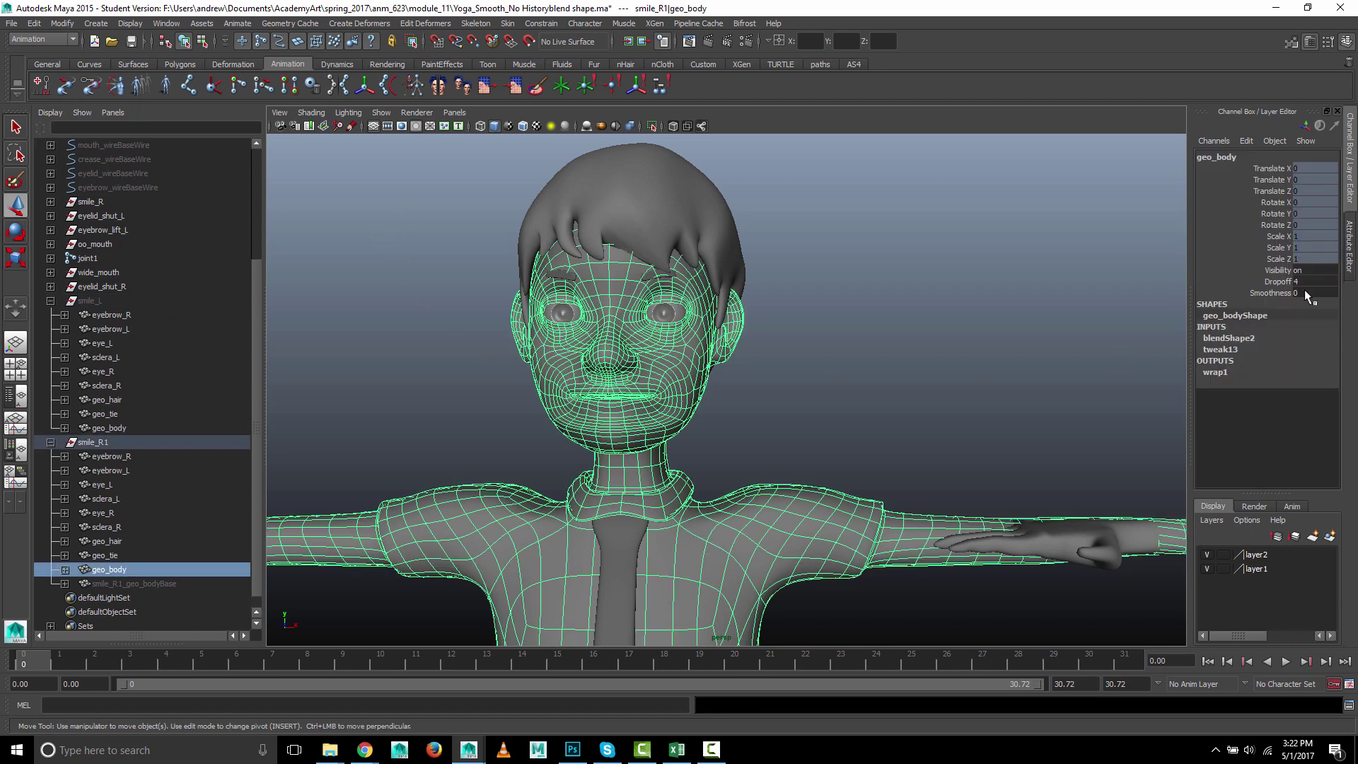
left_click(1231, 338)
left_click(1276, 361)
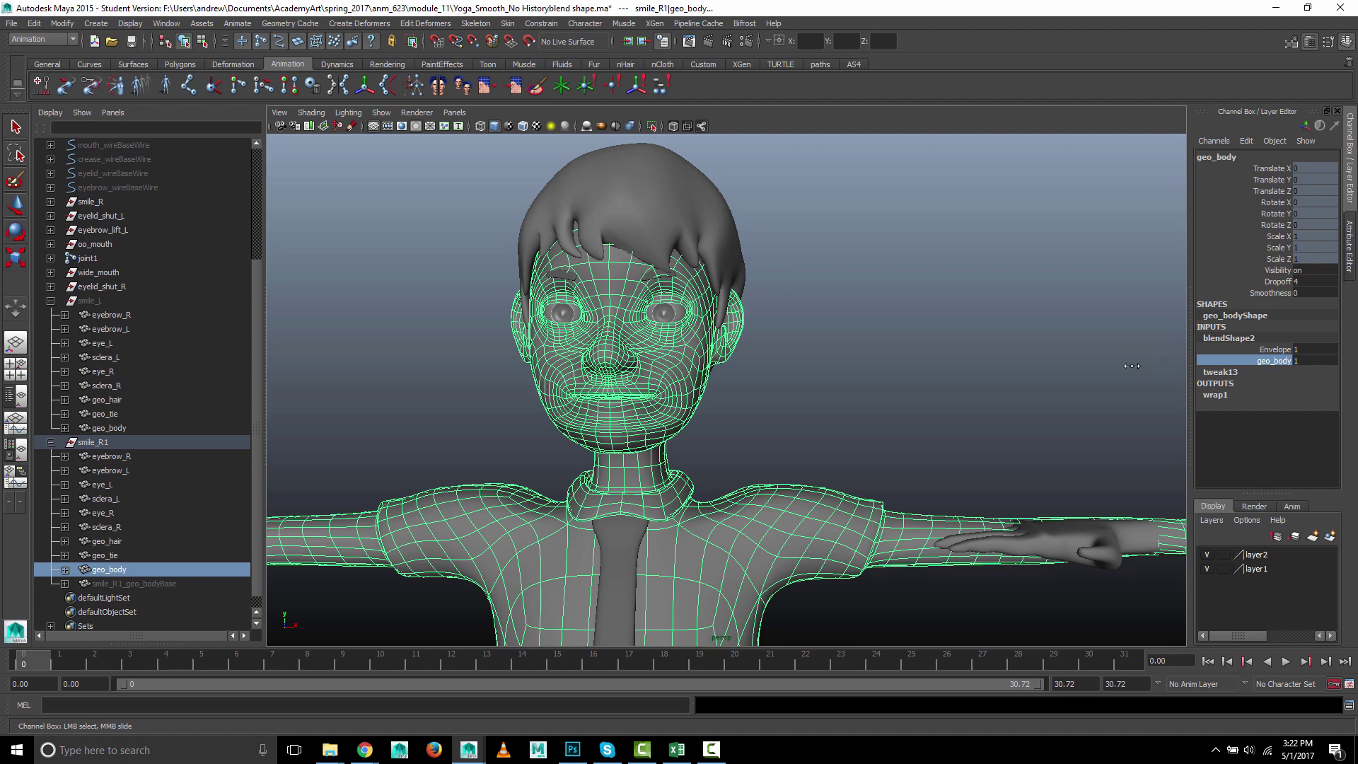
middle_click_drag(1120, 366, 907, 367)
left_click(889, 341)
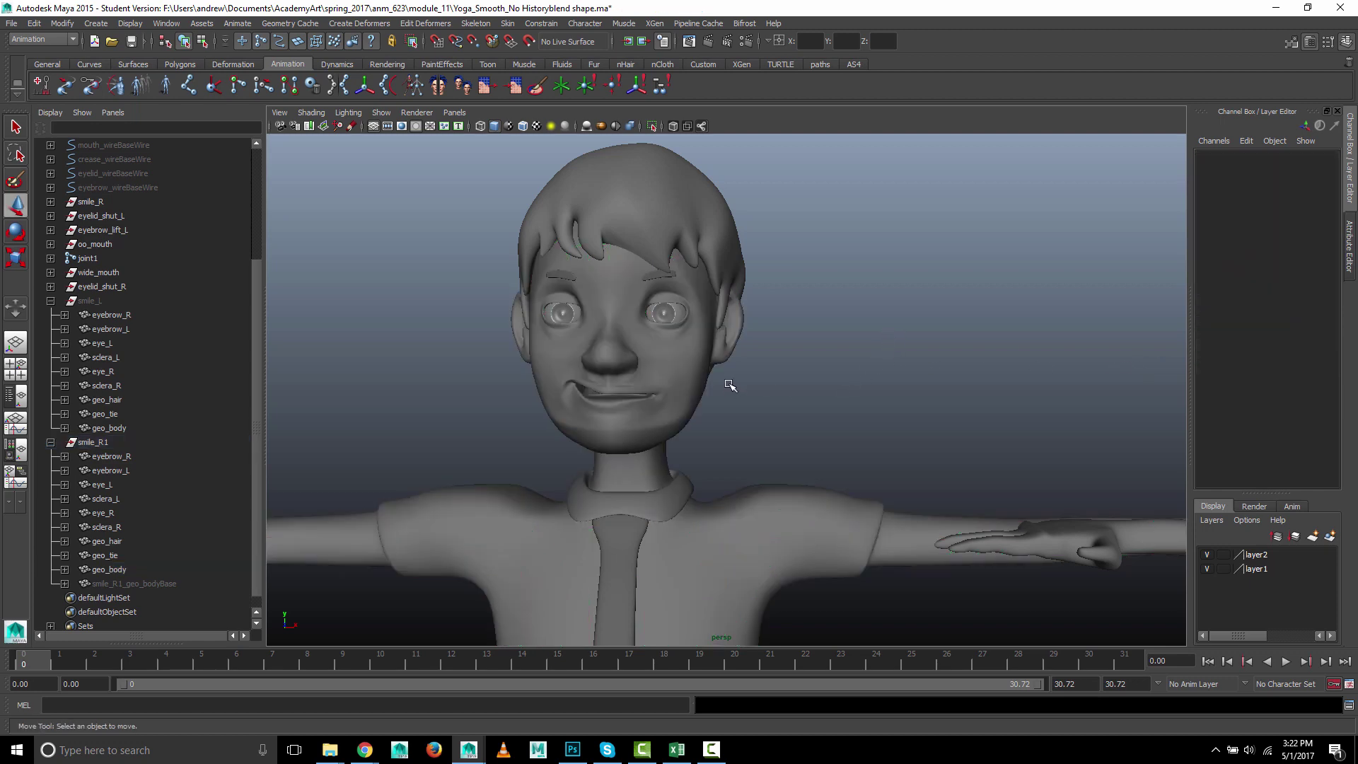
- Hide the smile_R1 group and turn the smile_L group's visibility on
left_click(135, 442)
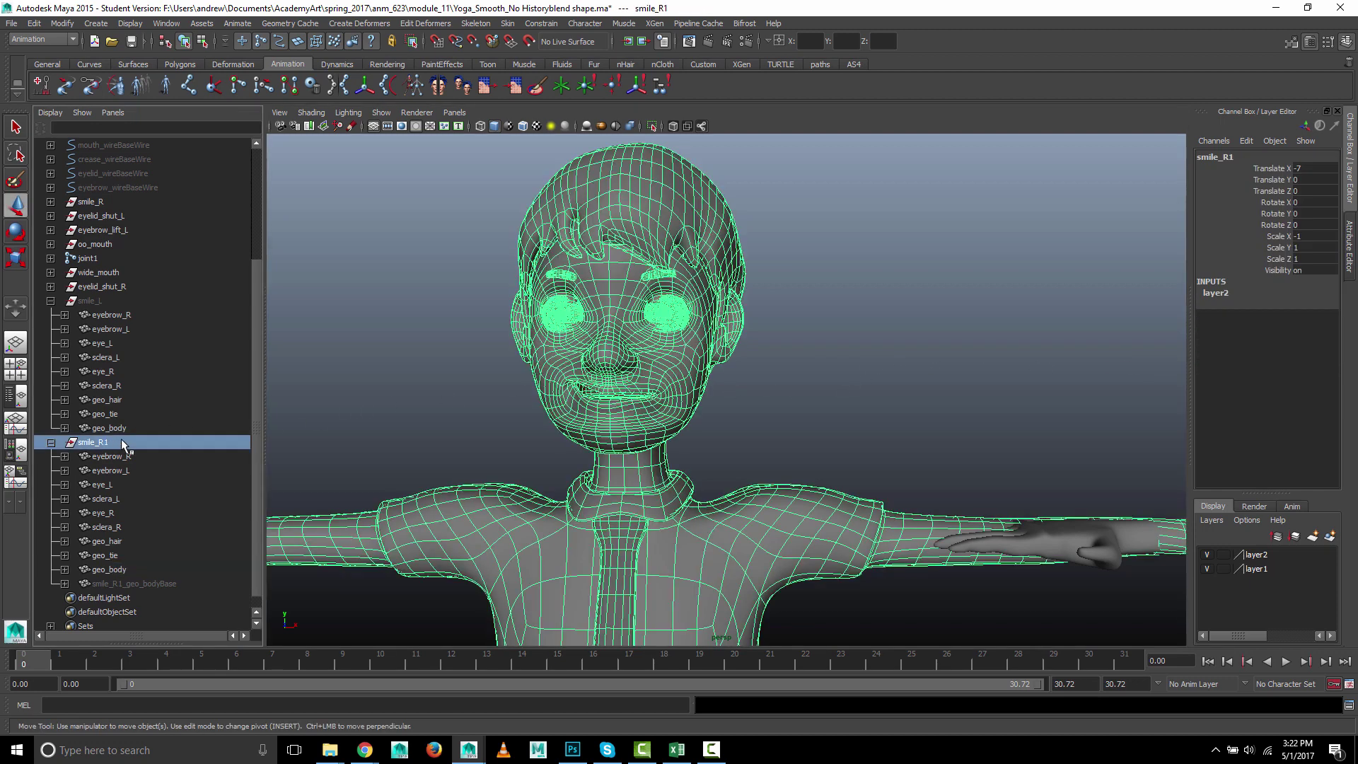
key("ctrl+h")
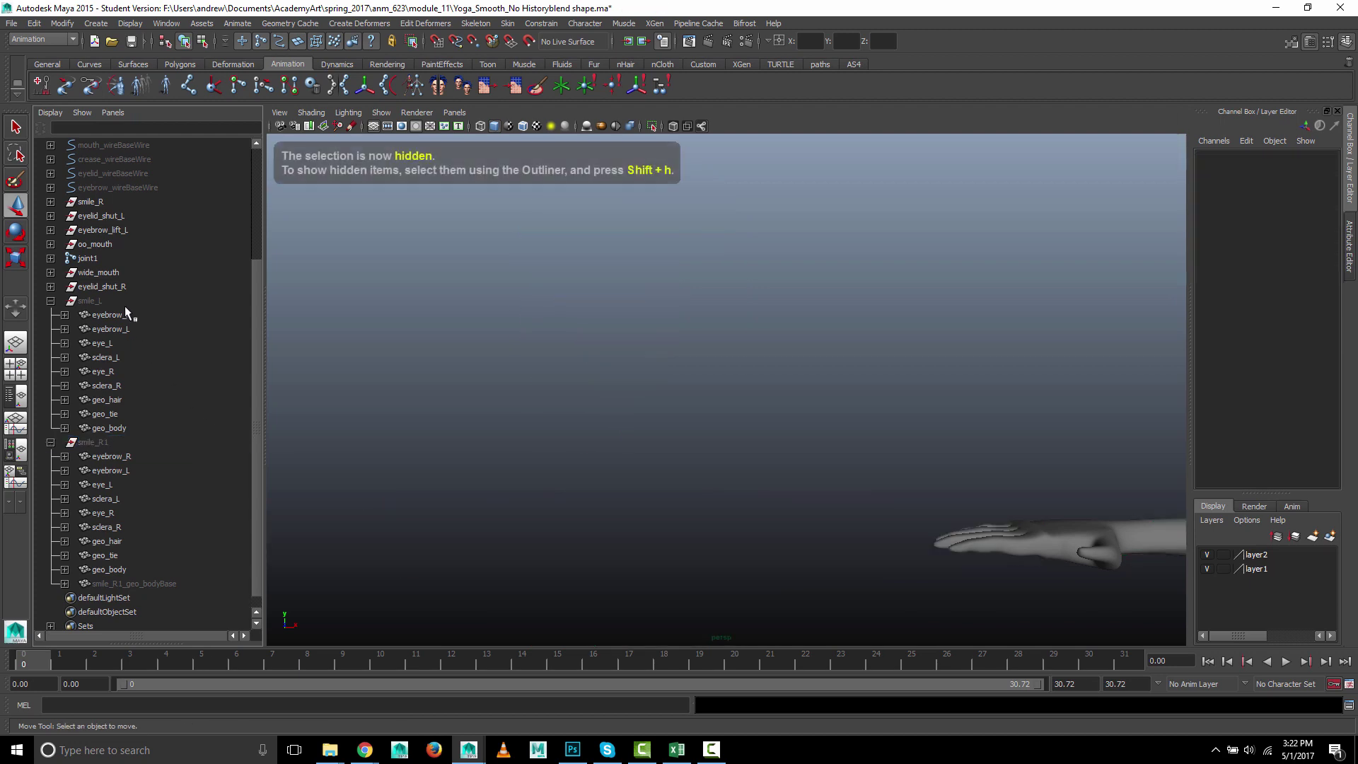
left_click(125, 303)
left_click(1328, 272)
type("1")
key("Return")
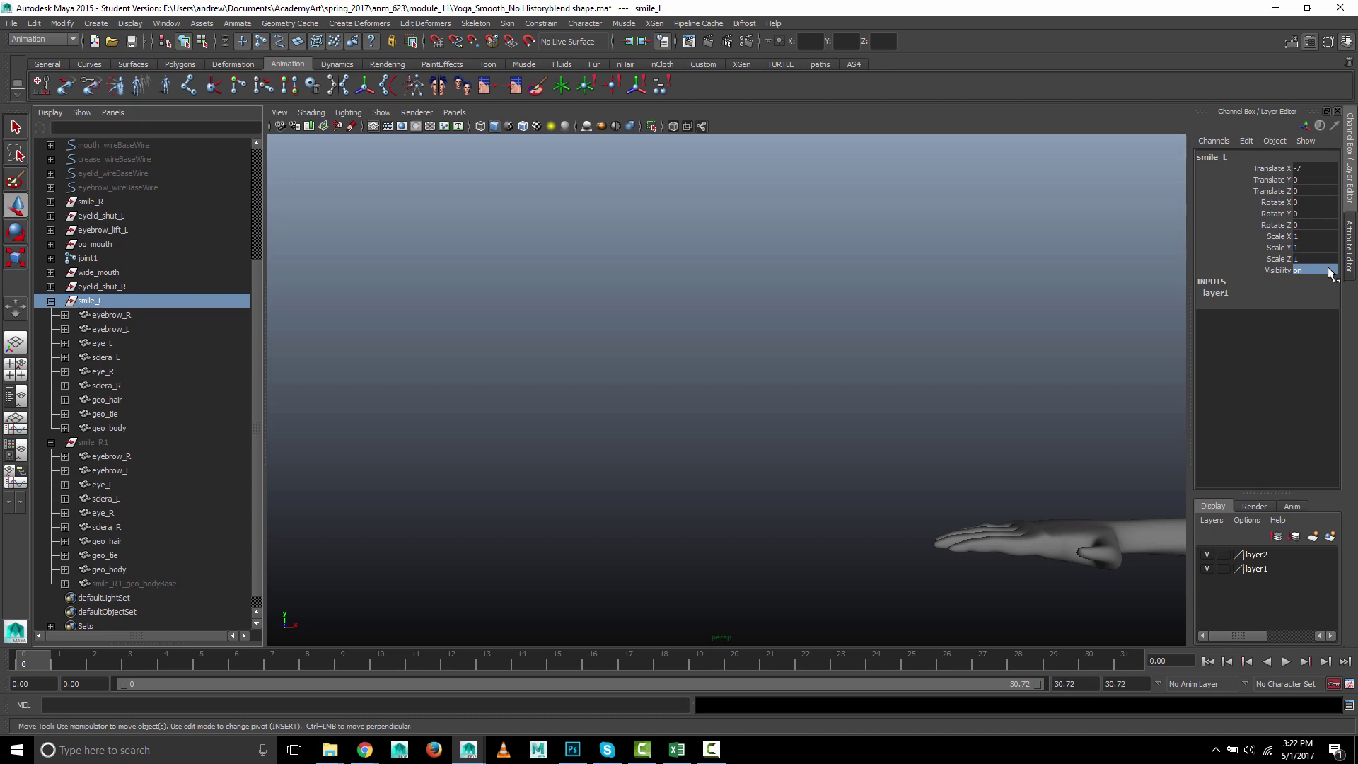
key("Return")
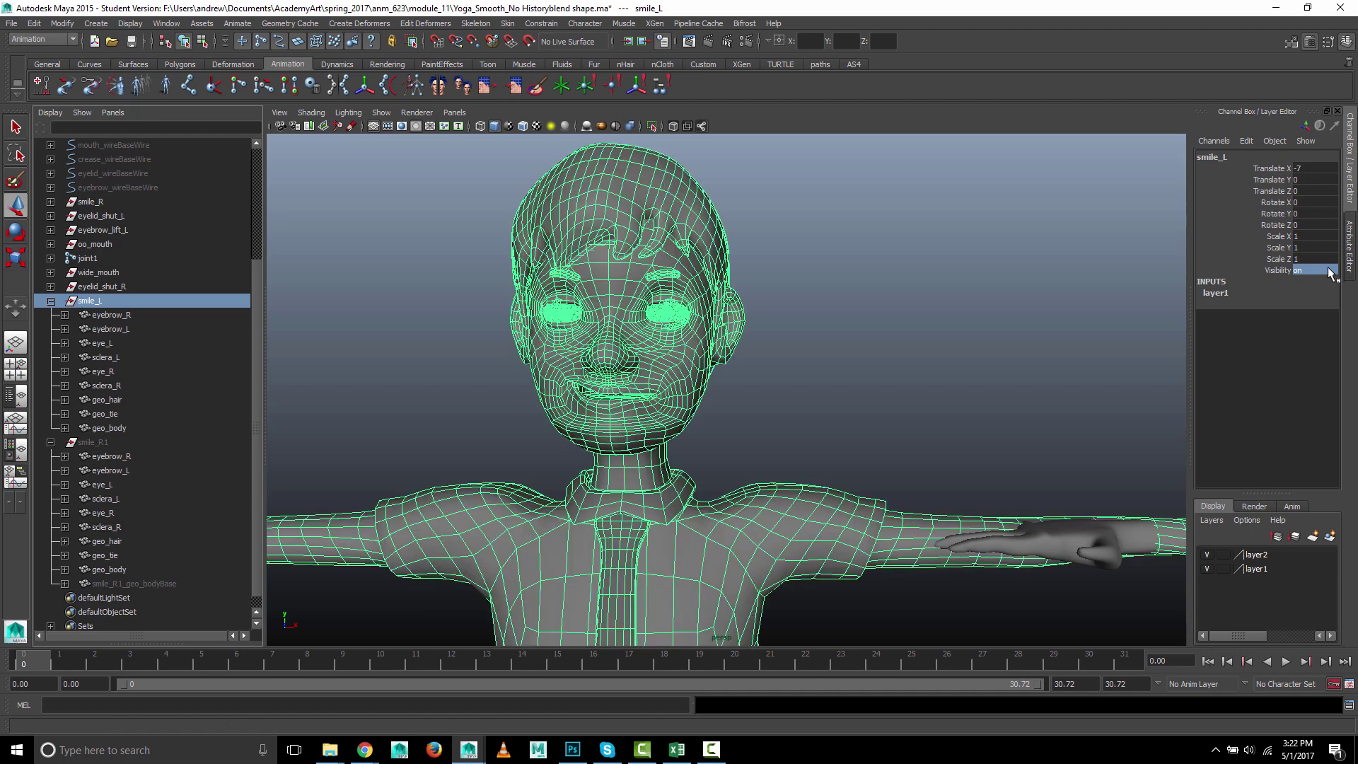
left_click(850, 268)
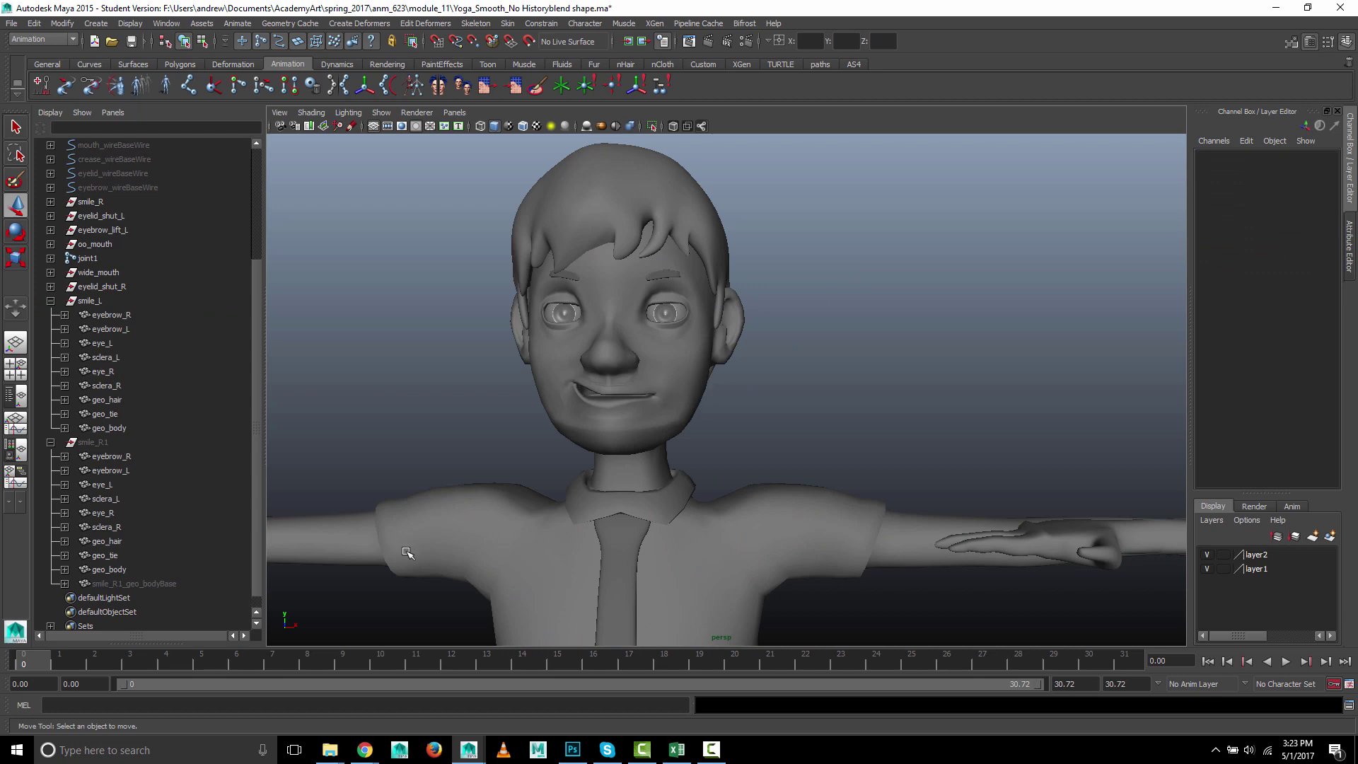
- Delete the construction history of smile_L's geo_body to bake in the wrapped smile
left_click(113, 428)
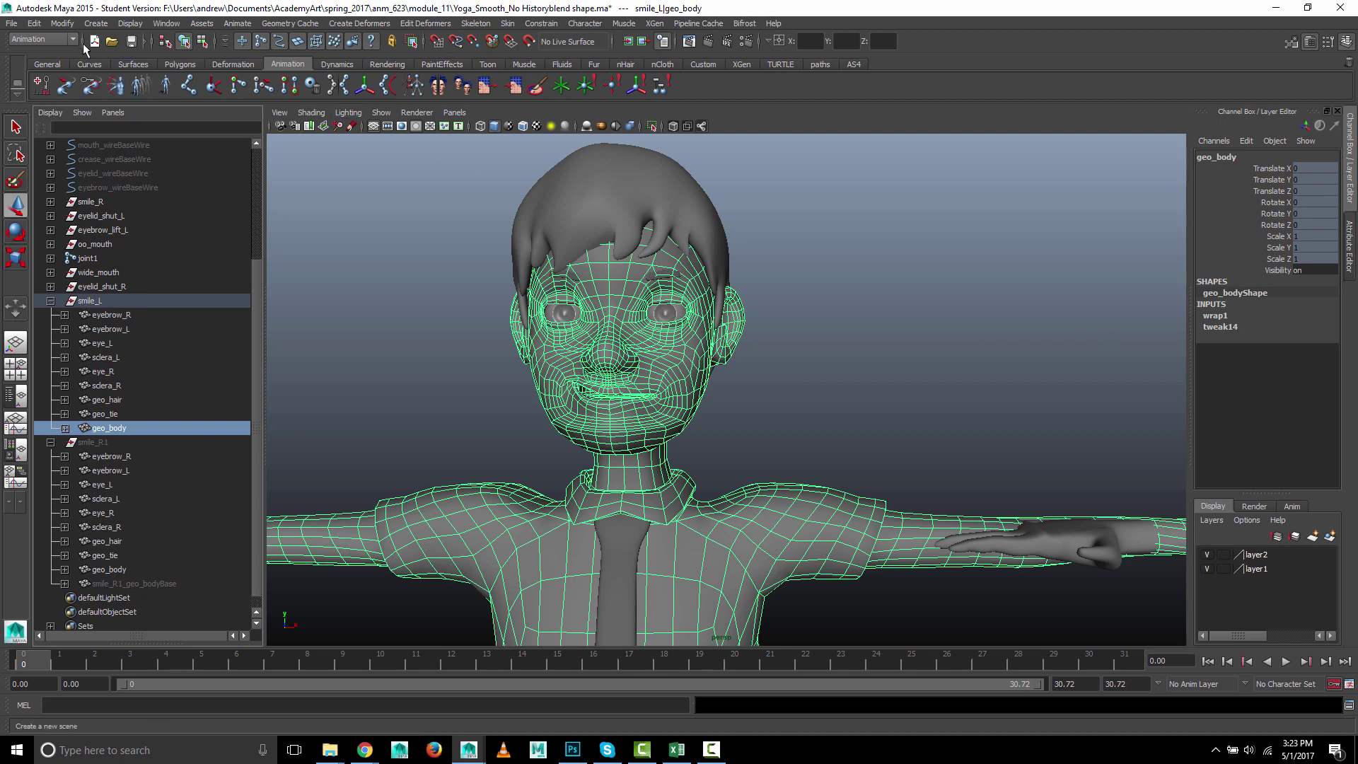
left_click(34, 23)
mouse_move(100, 173)
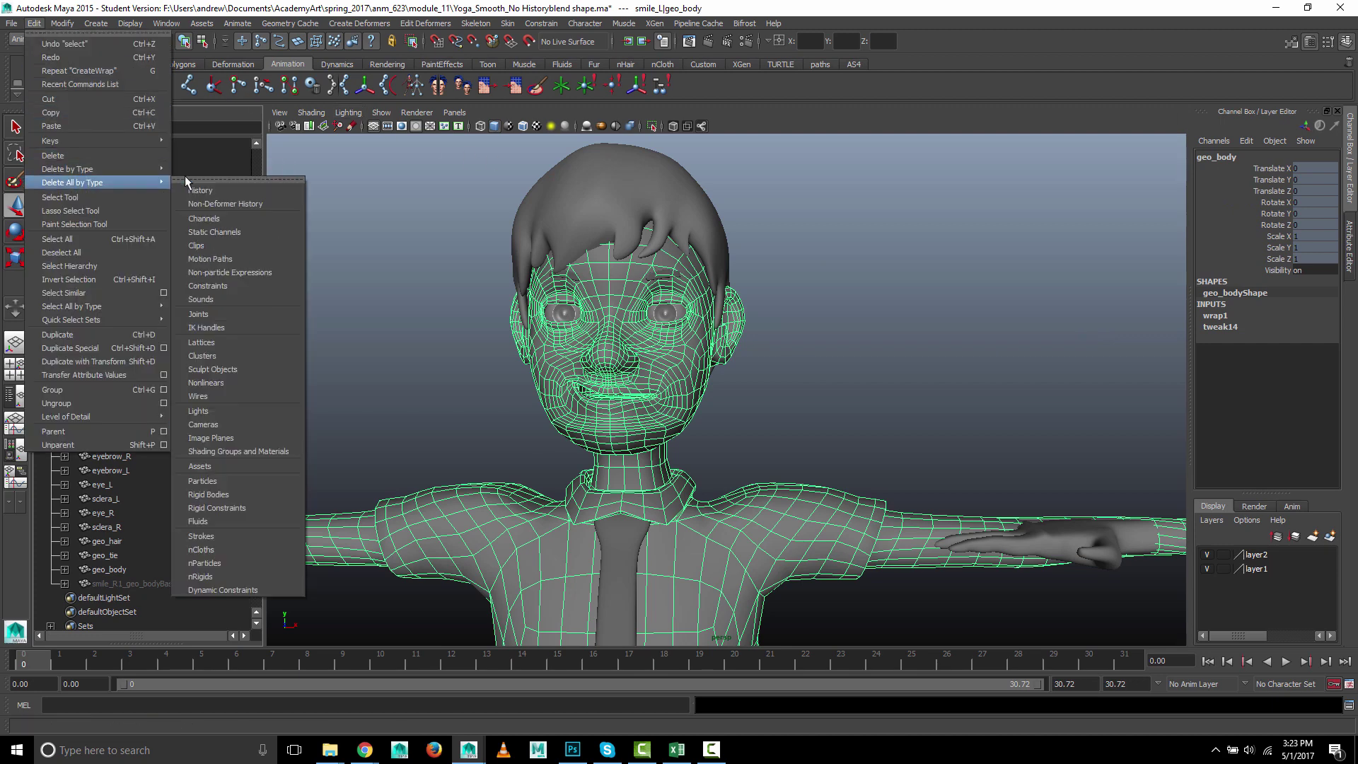
left_click(200, 177)
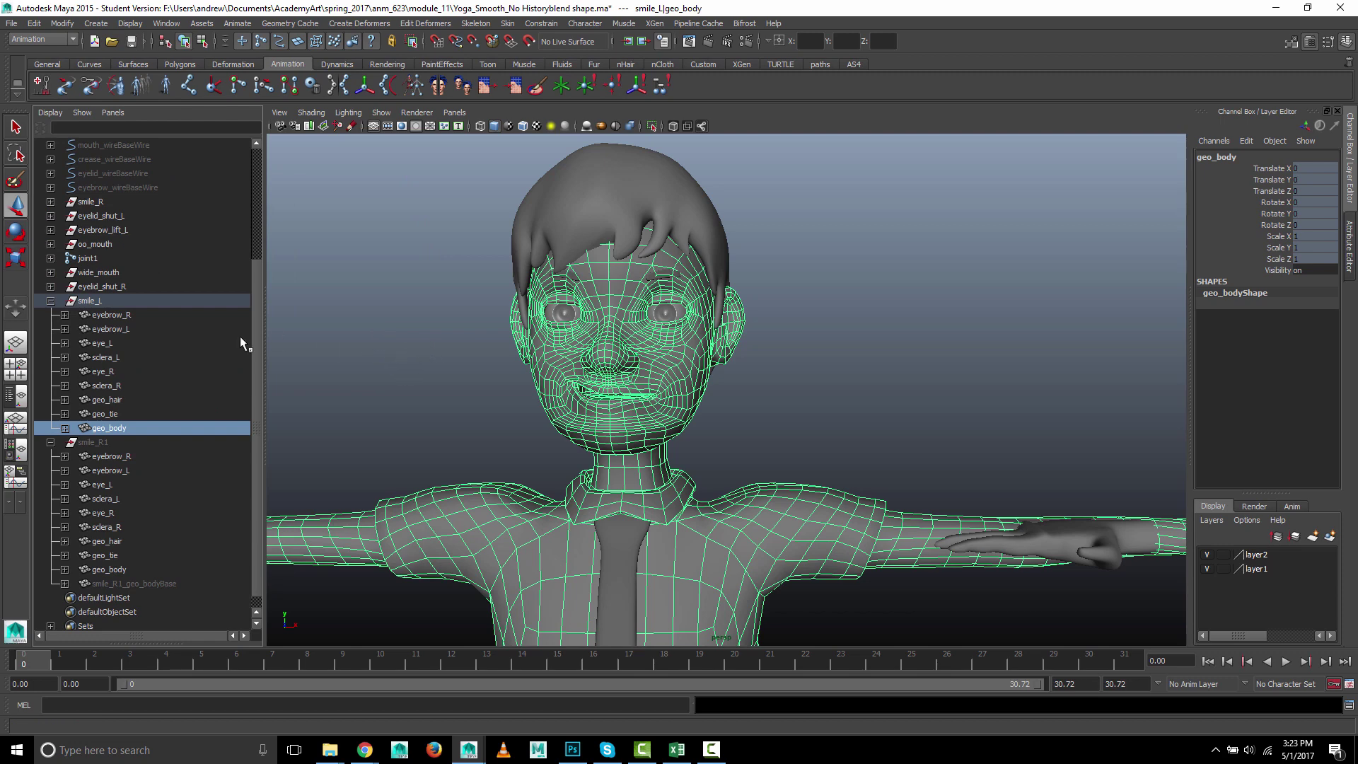
- Delete the hidden smile_R1 group and collapse the smile_L group in the Outliner
left_click(92, 442)
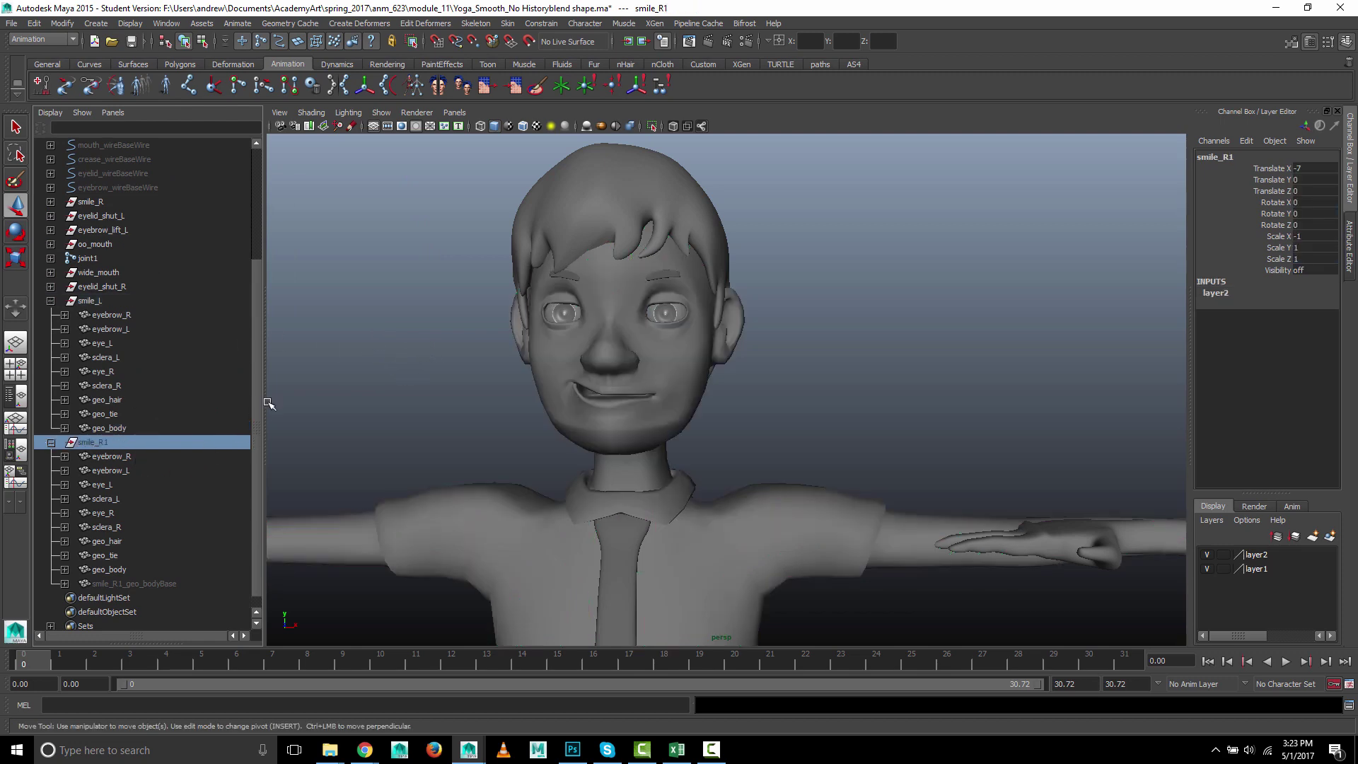
key("Delete")
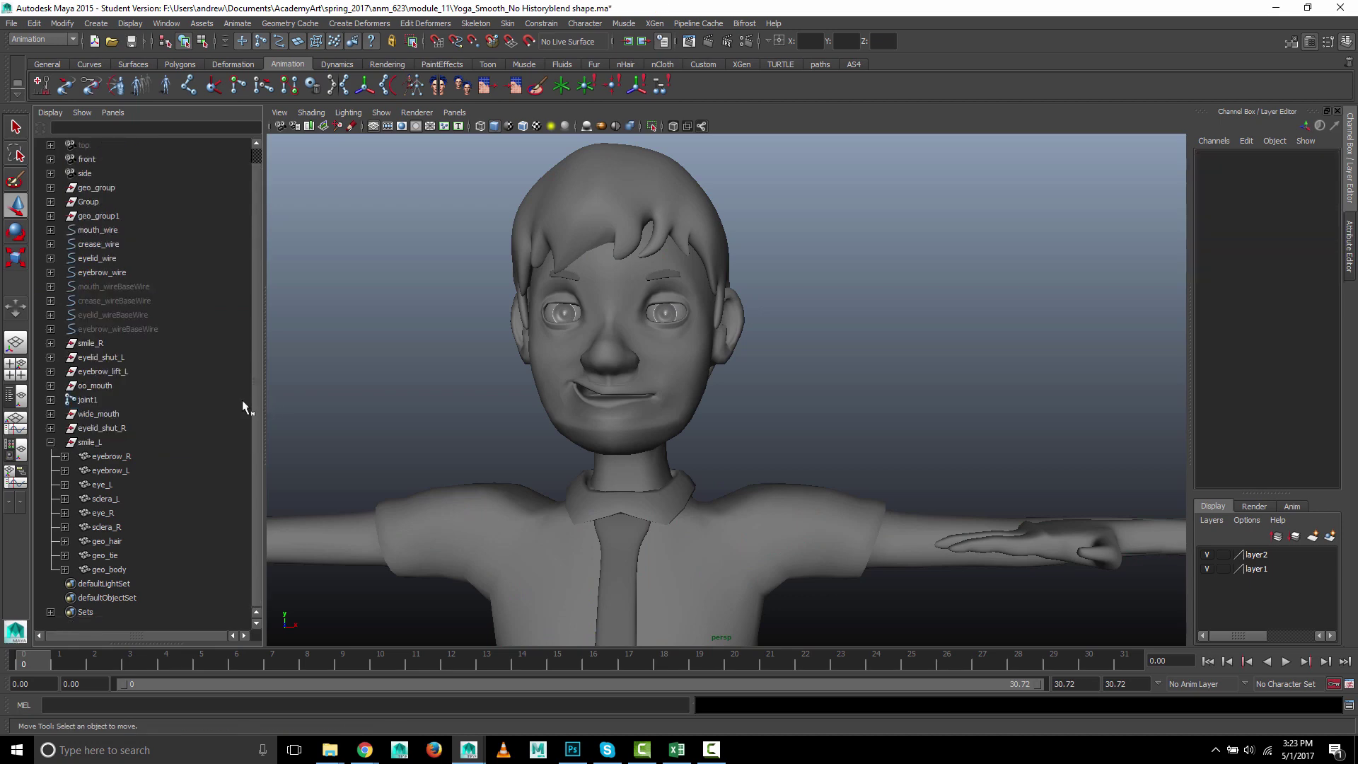
left_click(49, 442)
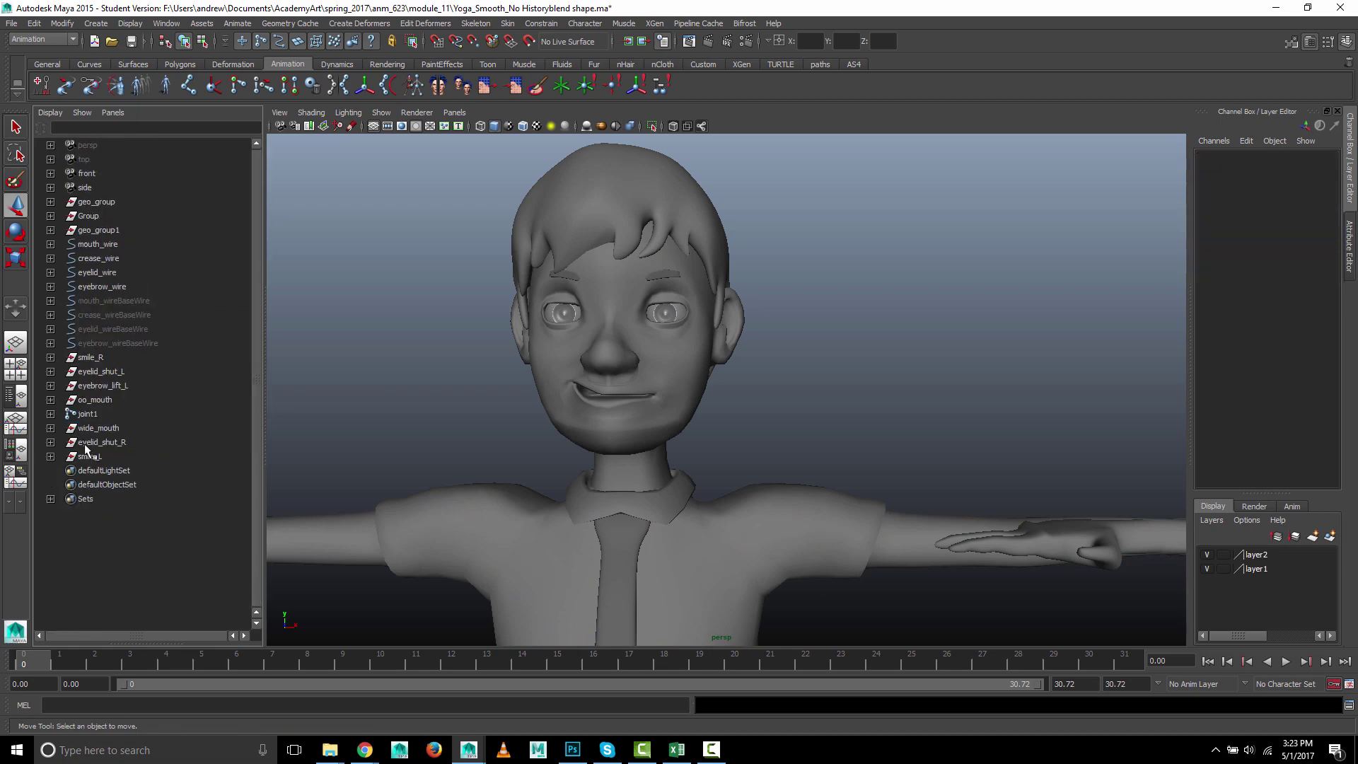
- Move the smile_L group with grid snapping to Translate X -4, beside the other characters, and compare its smile with theirs
left_click(84, 443)
scroll(629, 356, "down", 5)
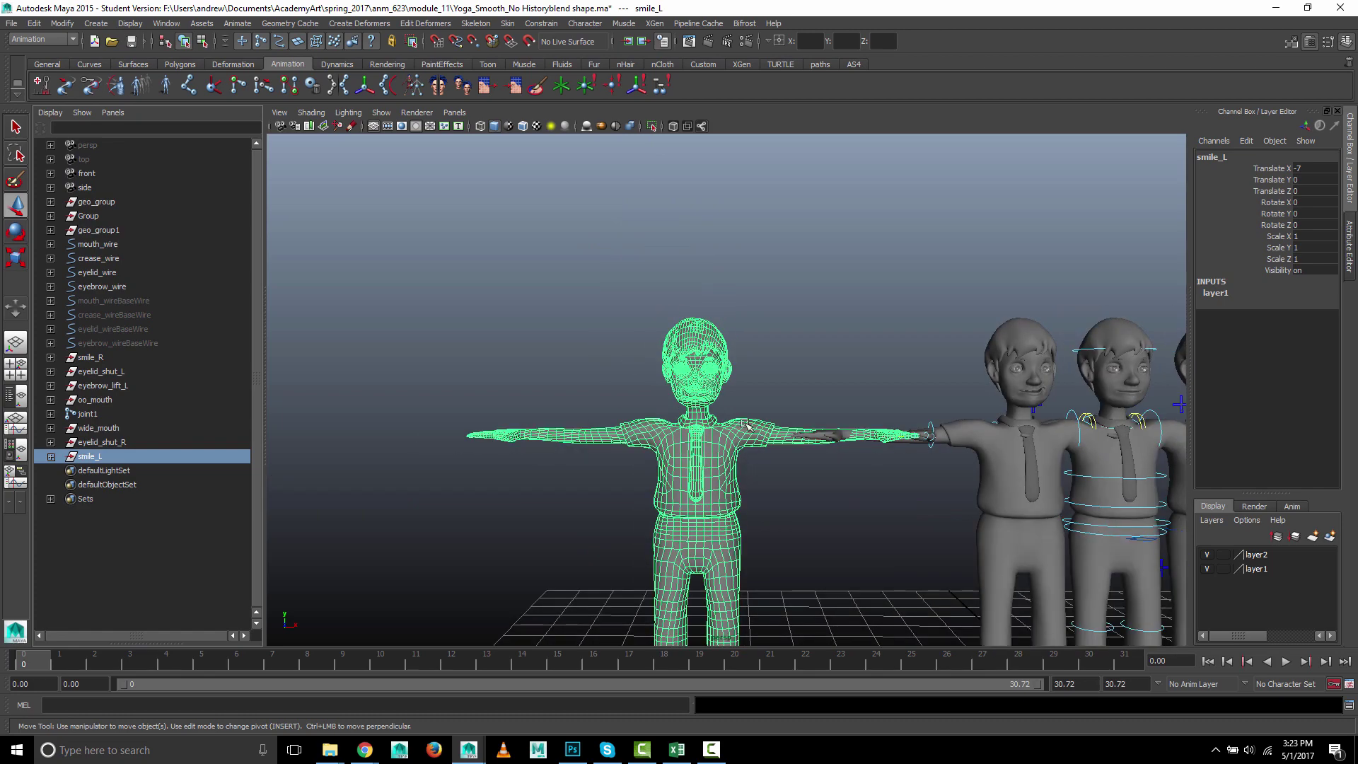
middle_click_drag(859, 458, 693, 241, "alt")
left_click_drag(691, 294, 741, 469, "alt")
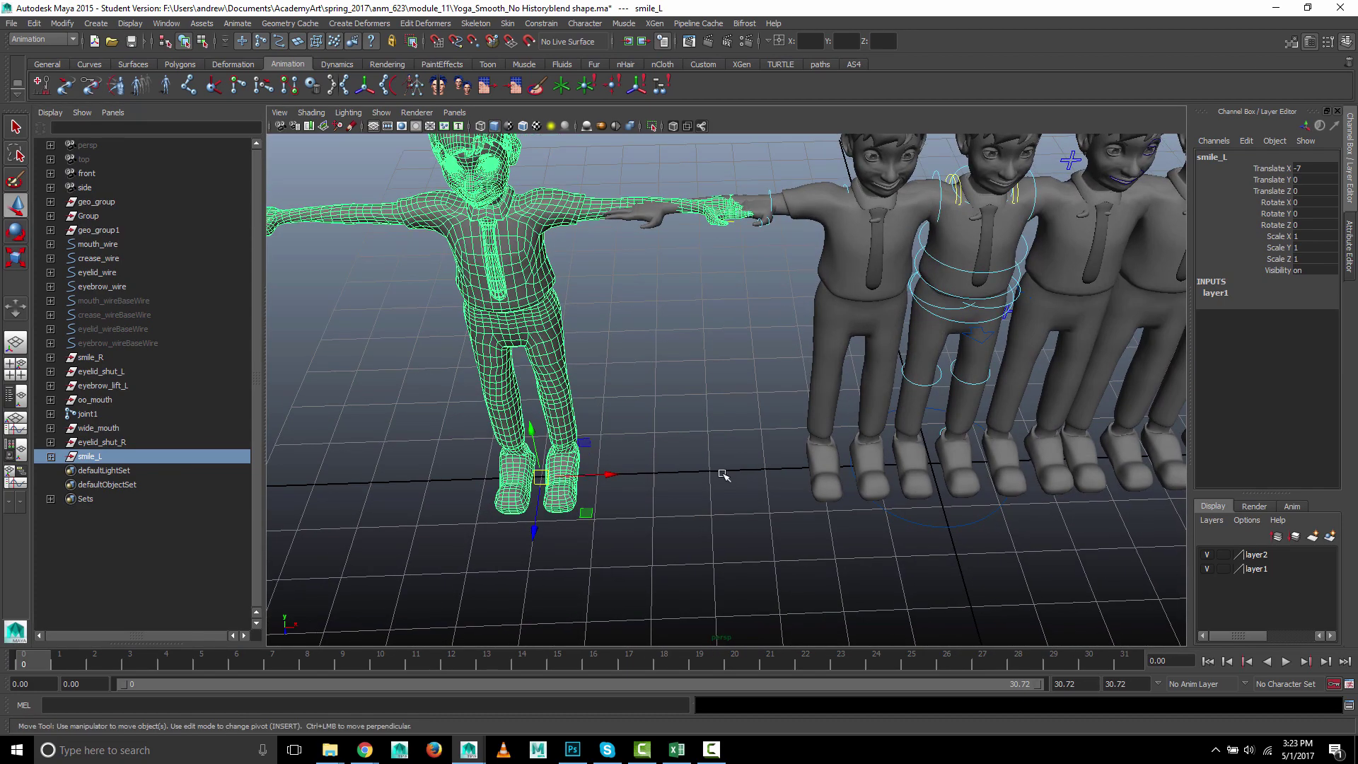
key("x")
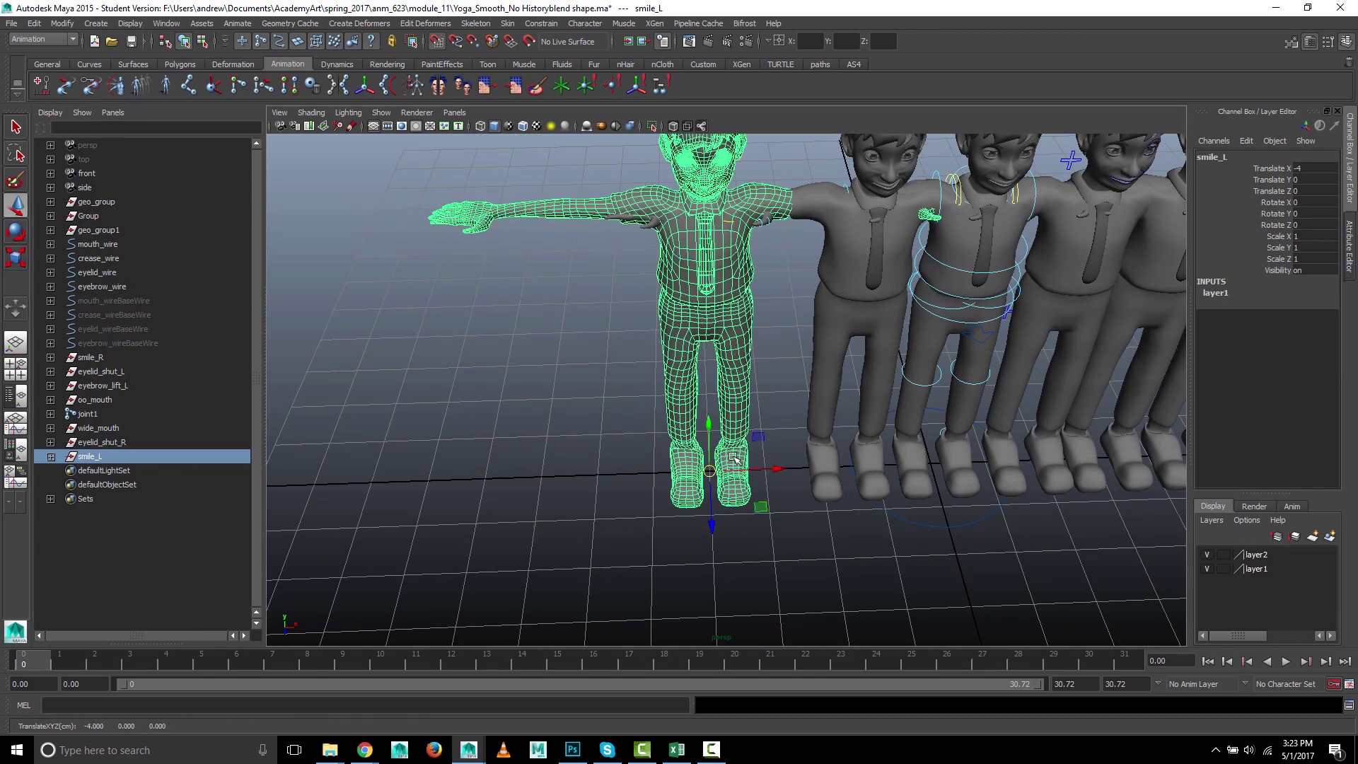
left_click(711, 471)
left_click_drag(710, 471, 750, 307, "alt")
middle_click_drag(806, 311, 803, 490, "alt")
left_click_drag(607, 206, 991, 455, "ctrl+alt")
left_click_drag(868, 434, 861, 403, "alt")
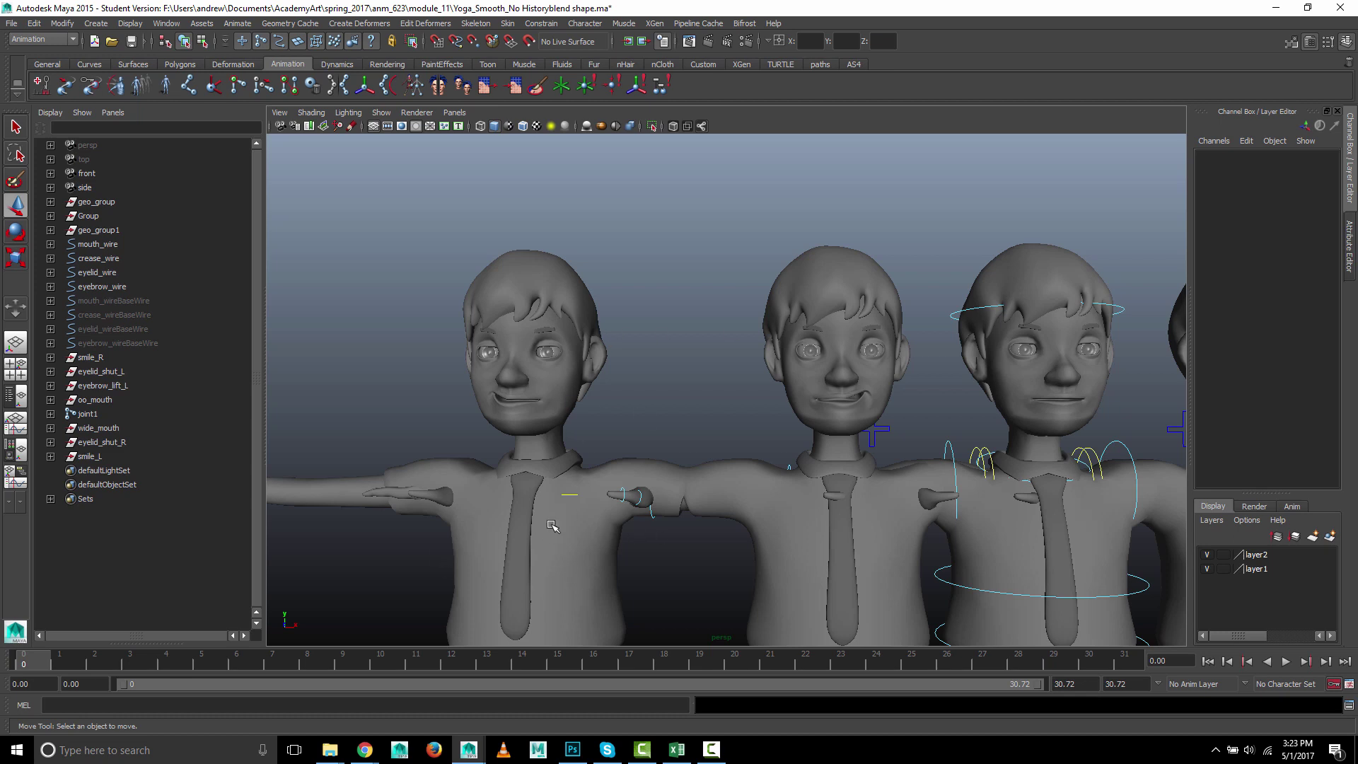
left_click_drag(409, 463, 421, 460, "alt")
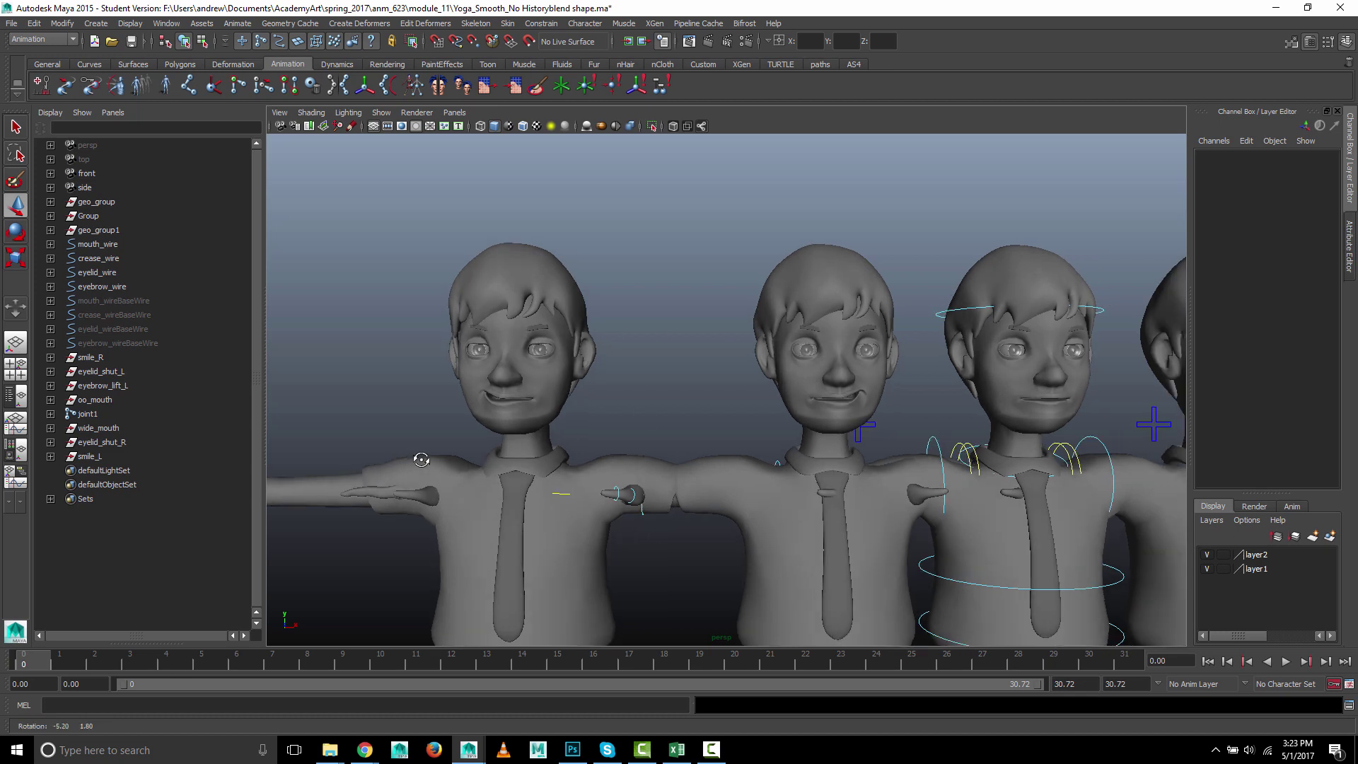